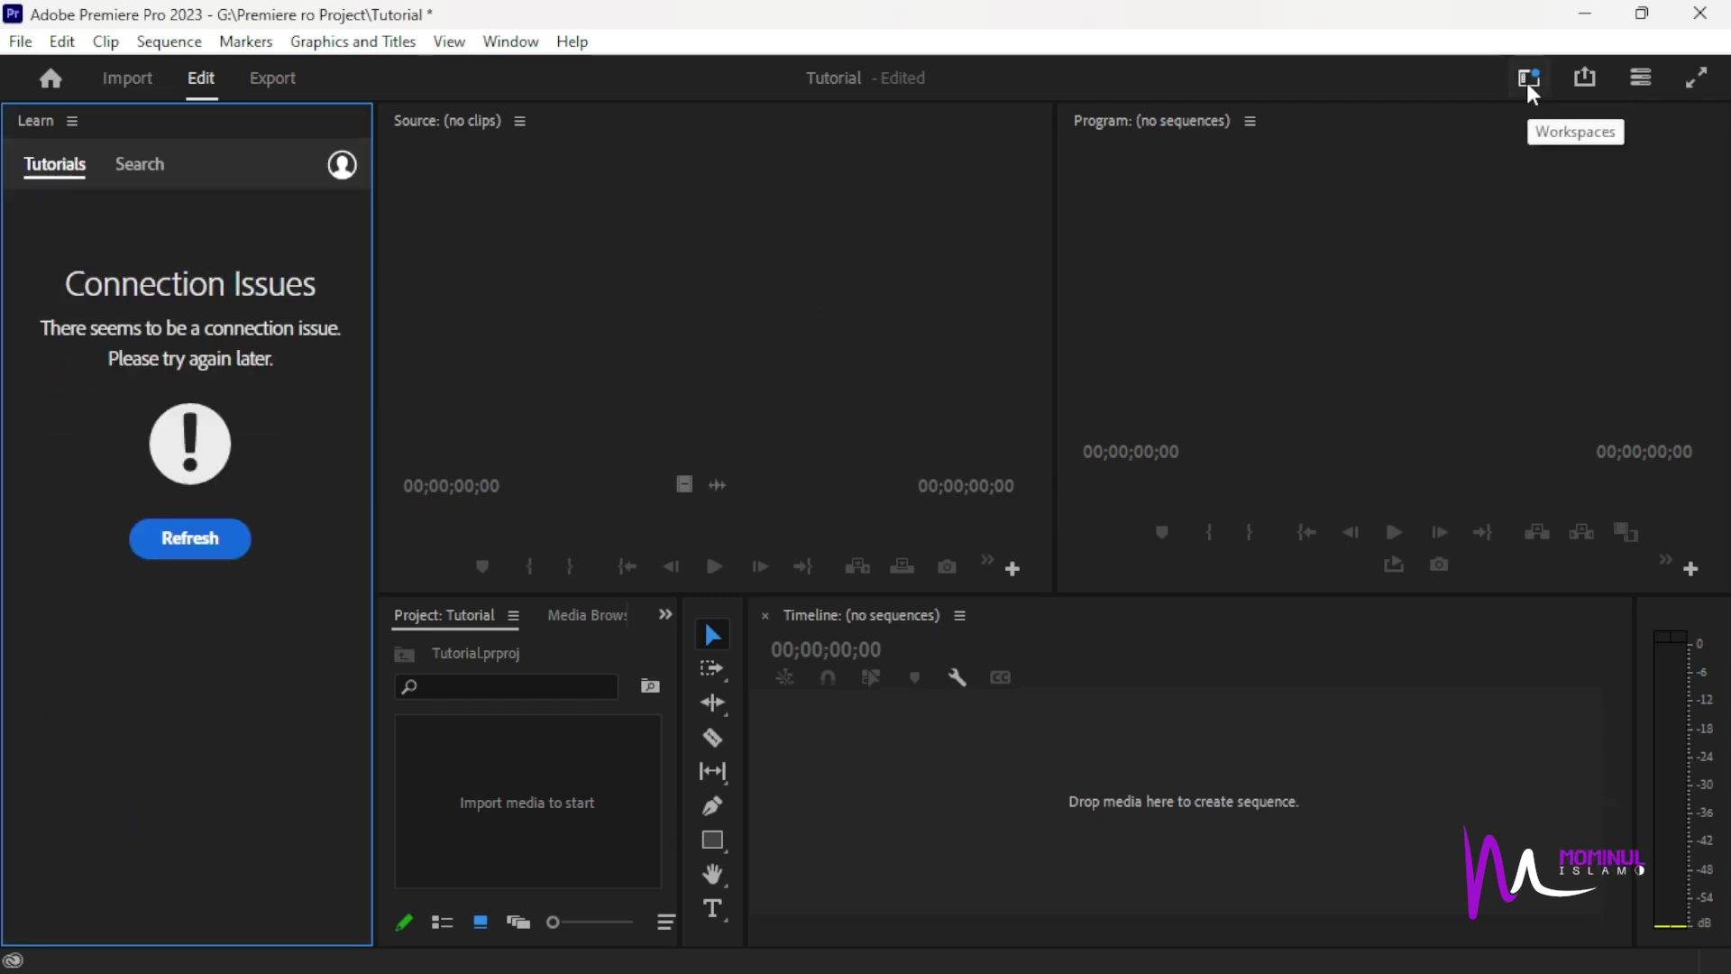
Look through the available workspaces and choose the Learning workspace.
{"action": "left_click", "coordinate": [1528, 81]}
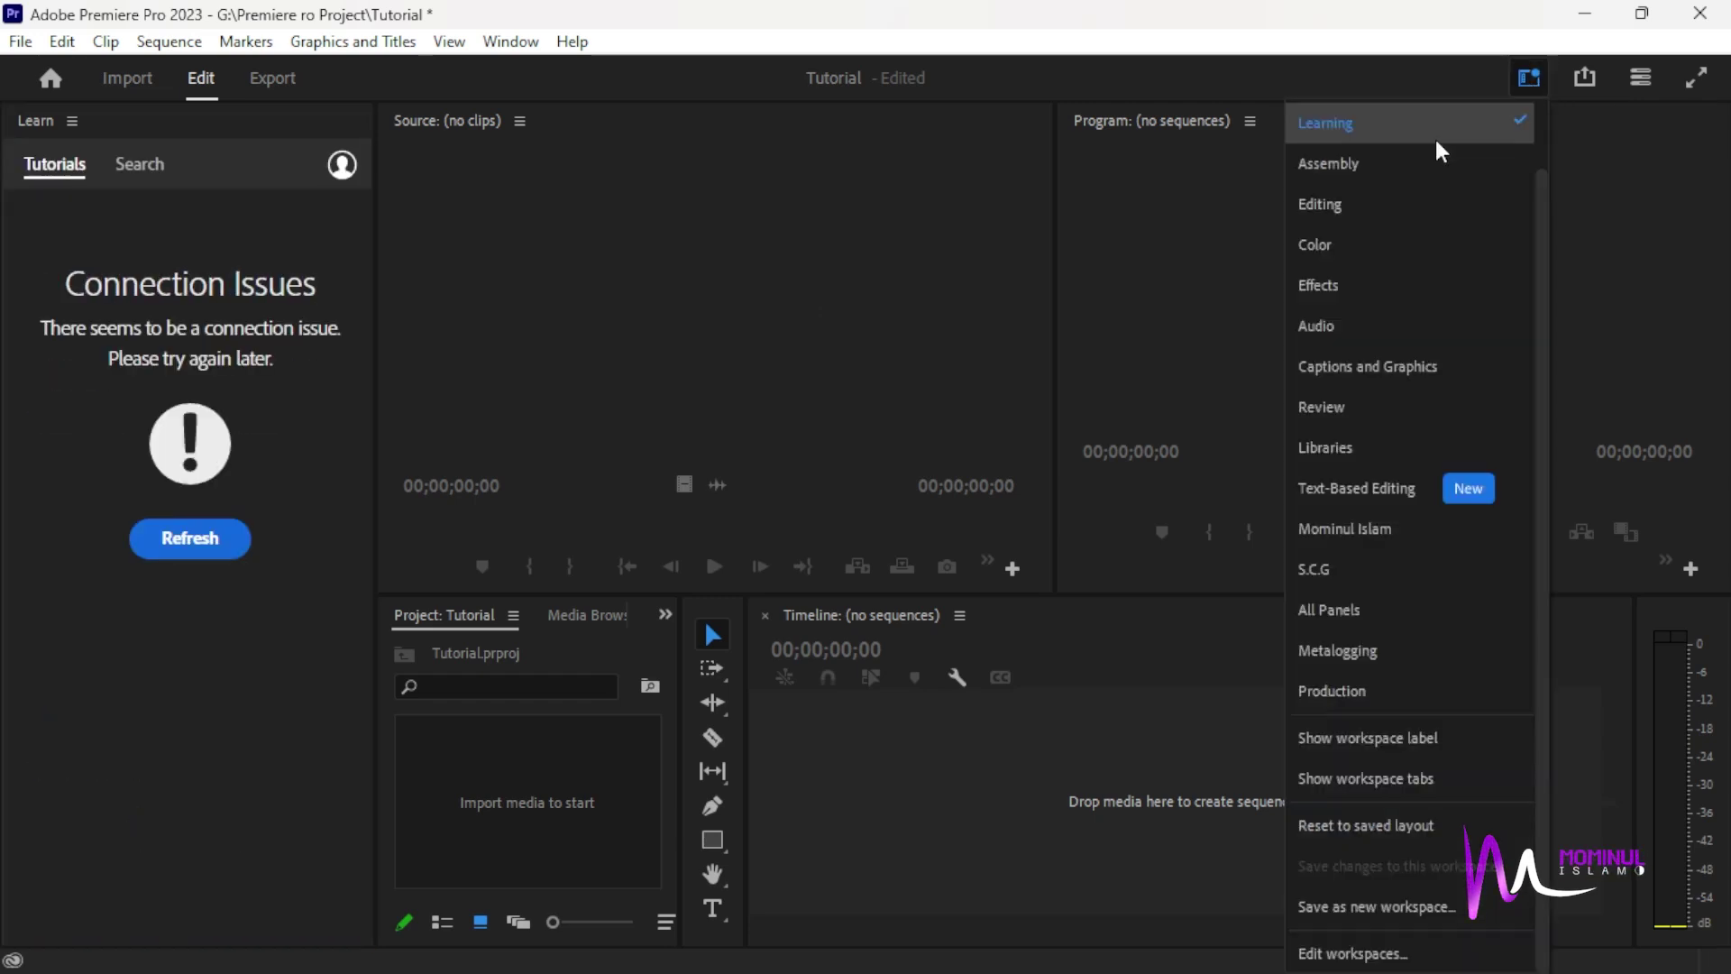
{"action": "left_click", "coordinate": [1542, 81]}
{"action": "left_click", "coordinate": [510, 41]}
{"action": "mouse_move", "coordinate": [621, 53]}
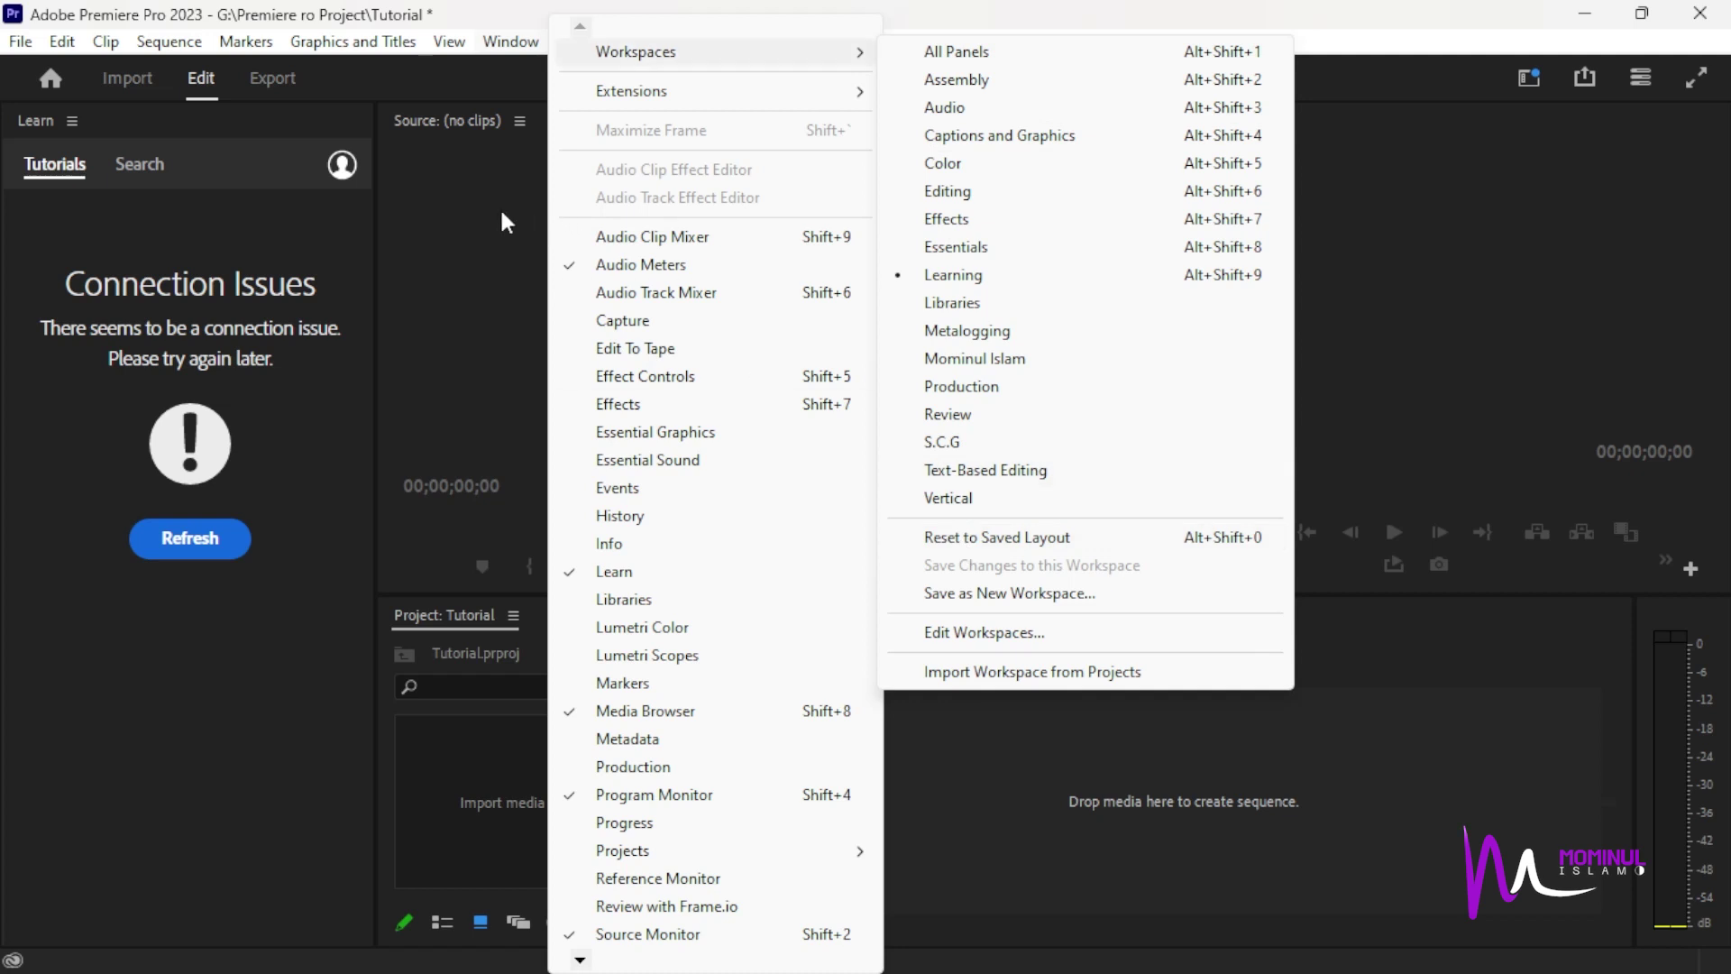
{"action": "left_click", "coordinate": [1389, 135]}
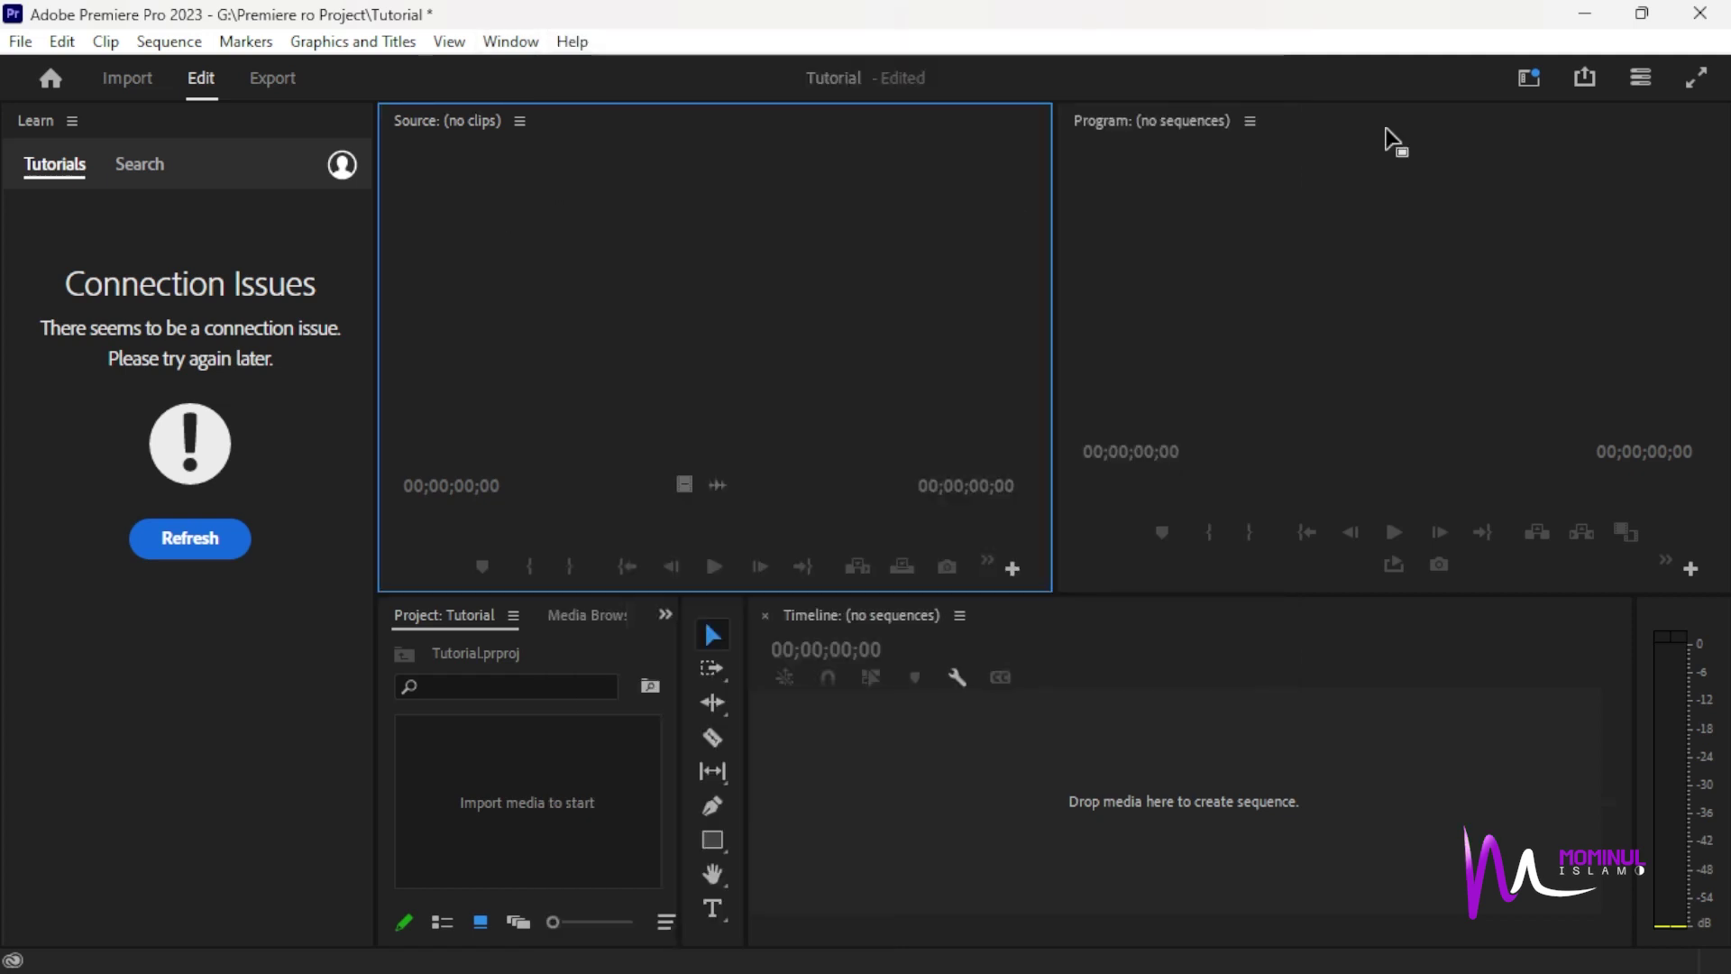
{"action": "left_click", "coordinate": [1530, 83]}
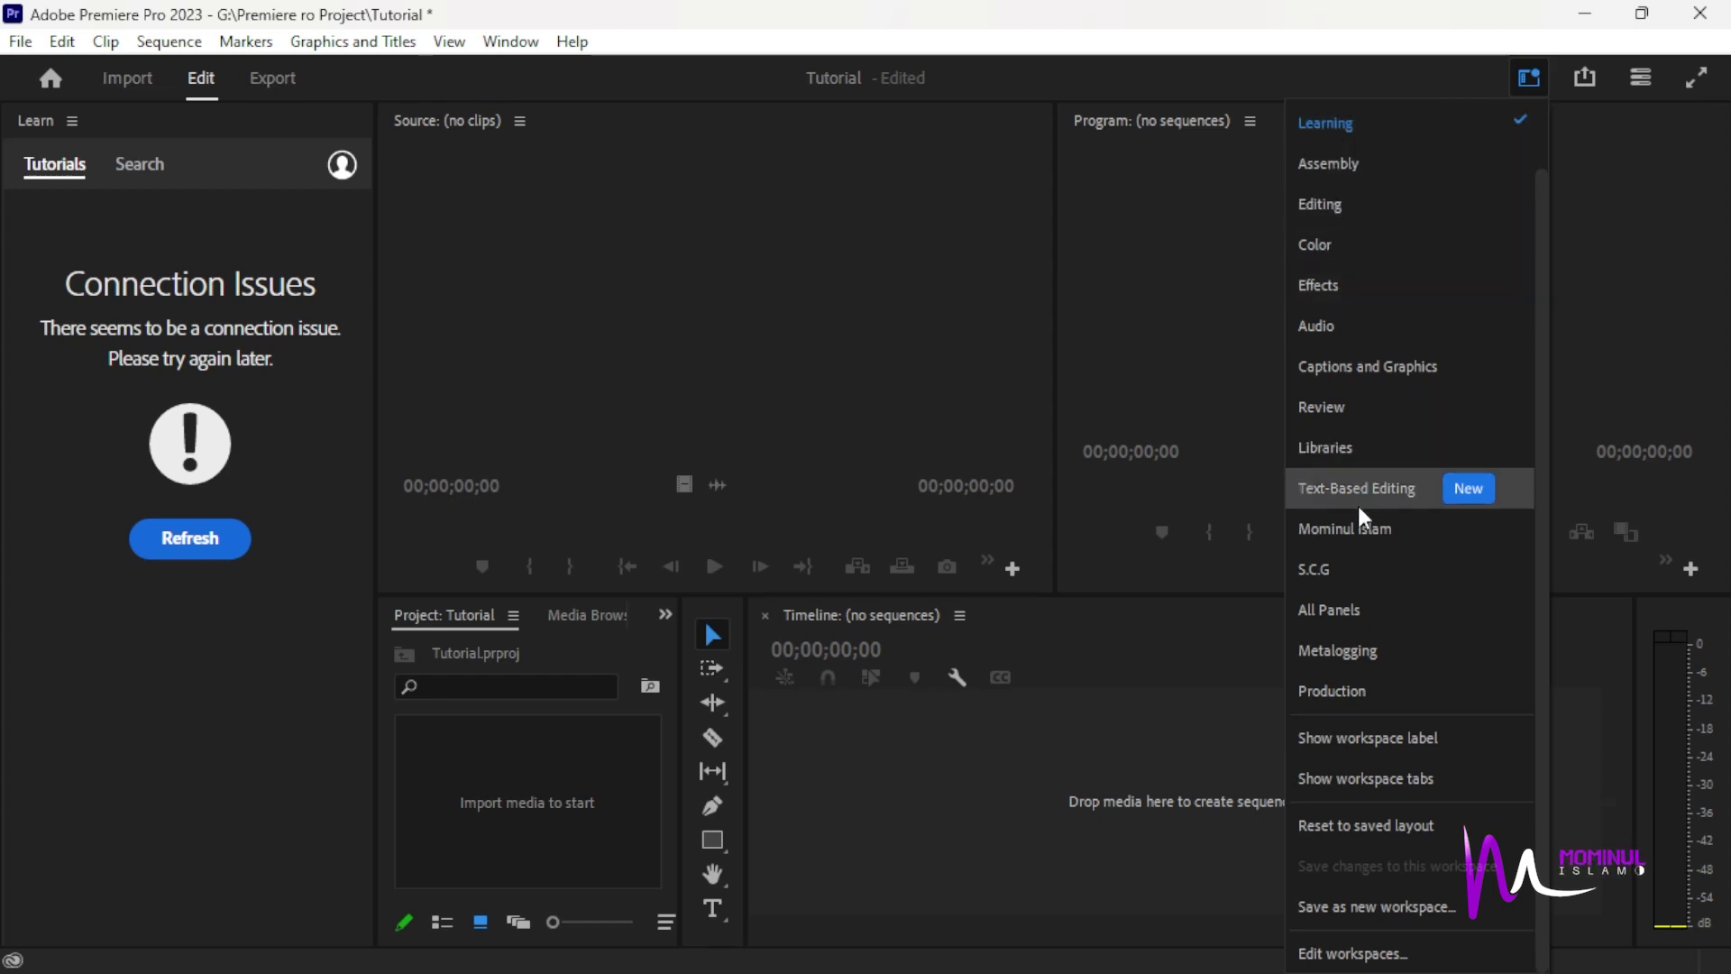
{"action": "left_click", "coordinate": [1329, 126]}
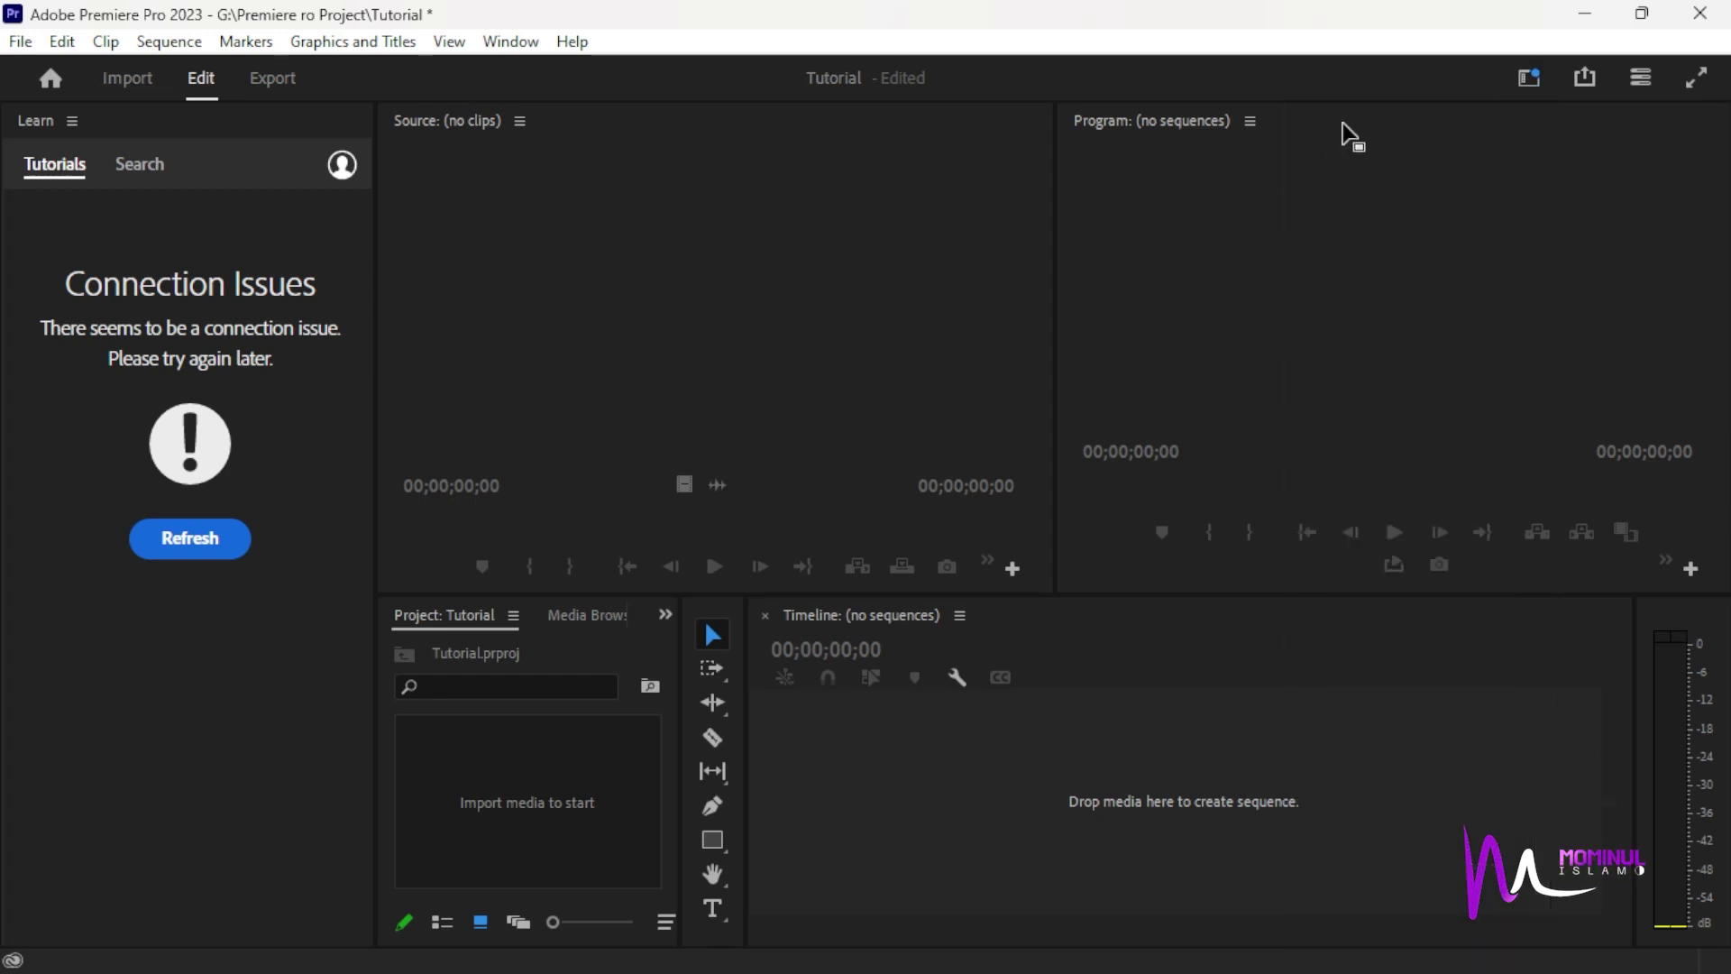
{"action": "left_click", "coordinate": [1528, 80]}
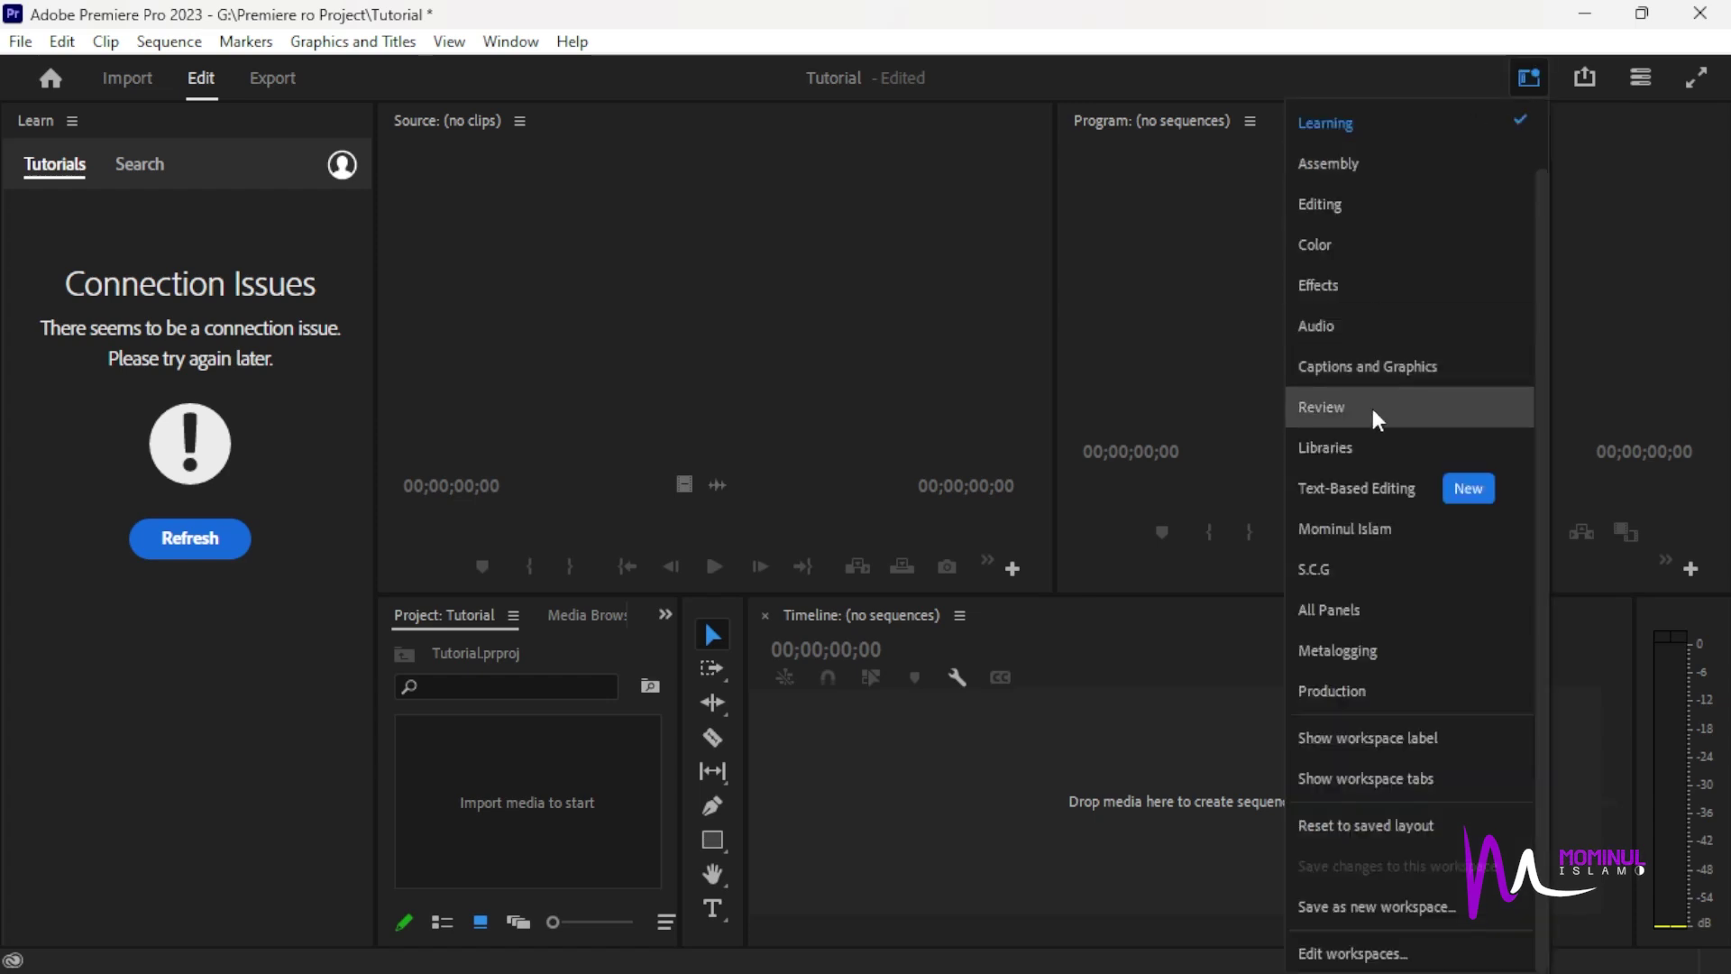
{"action": "left_click", "coordinate": [1327, 125]}
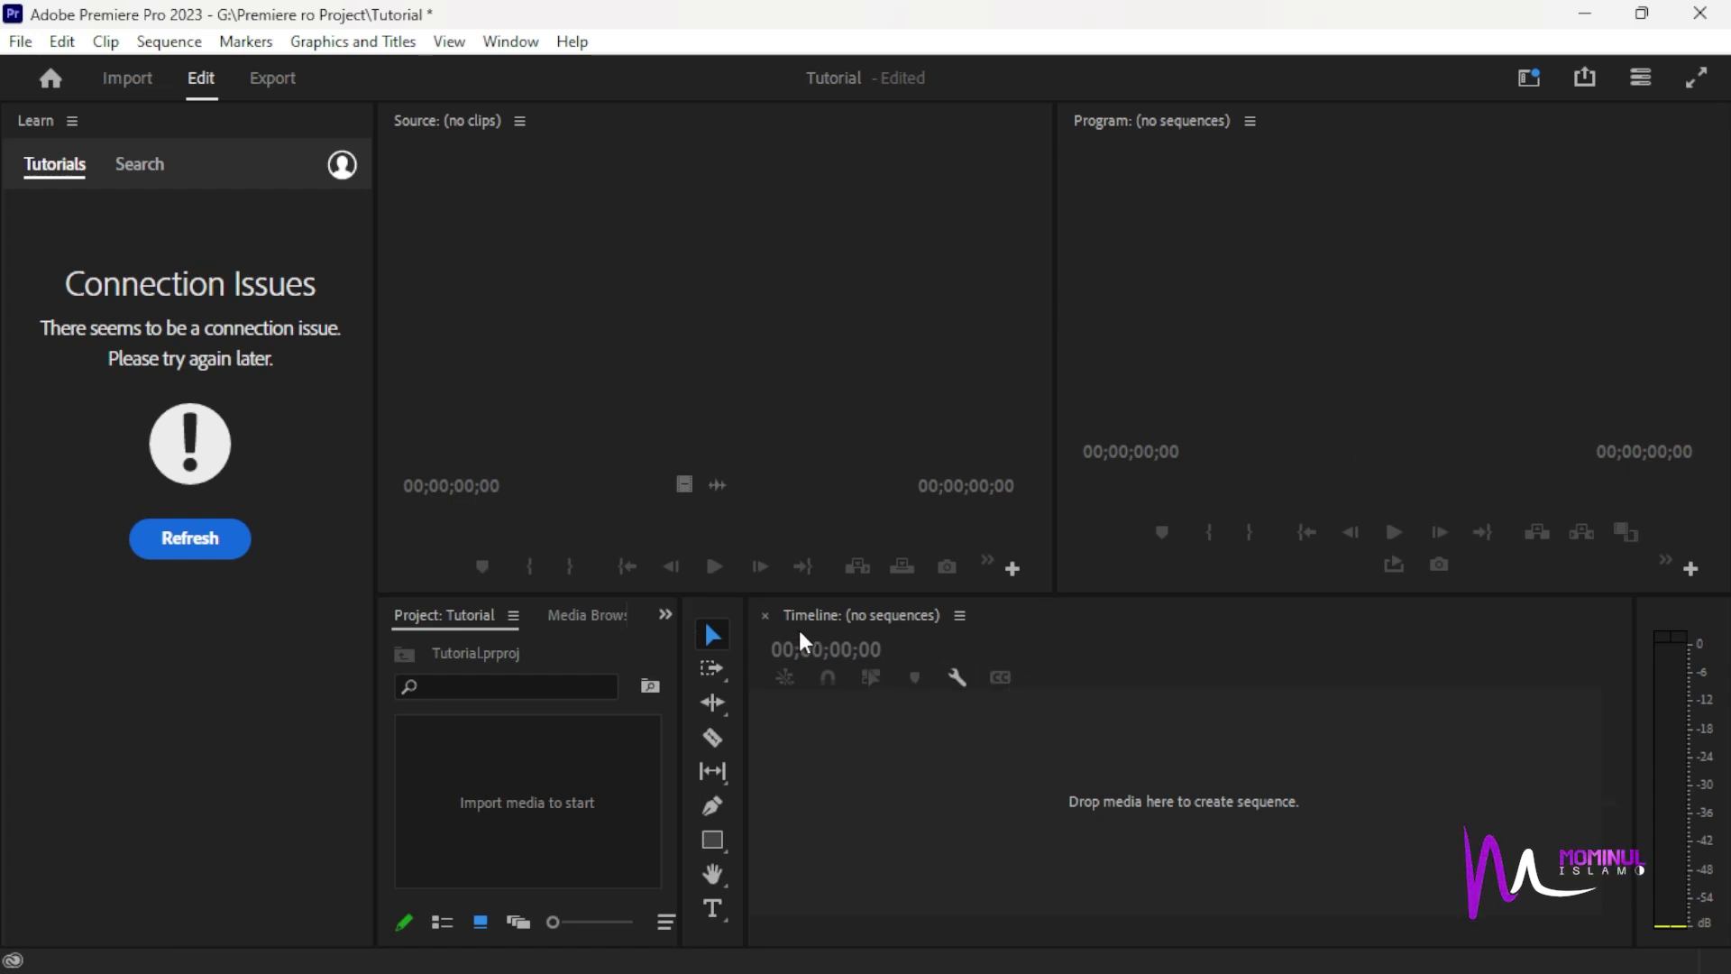
Close the Learn panel to free space for the Source and Program monitors.
{"action": "left_click", "coordinate": [36, 121]}
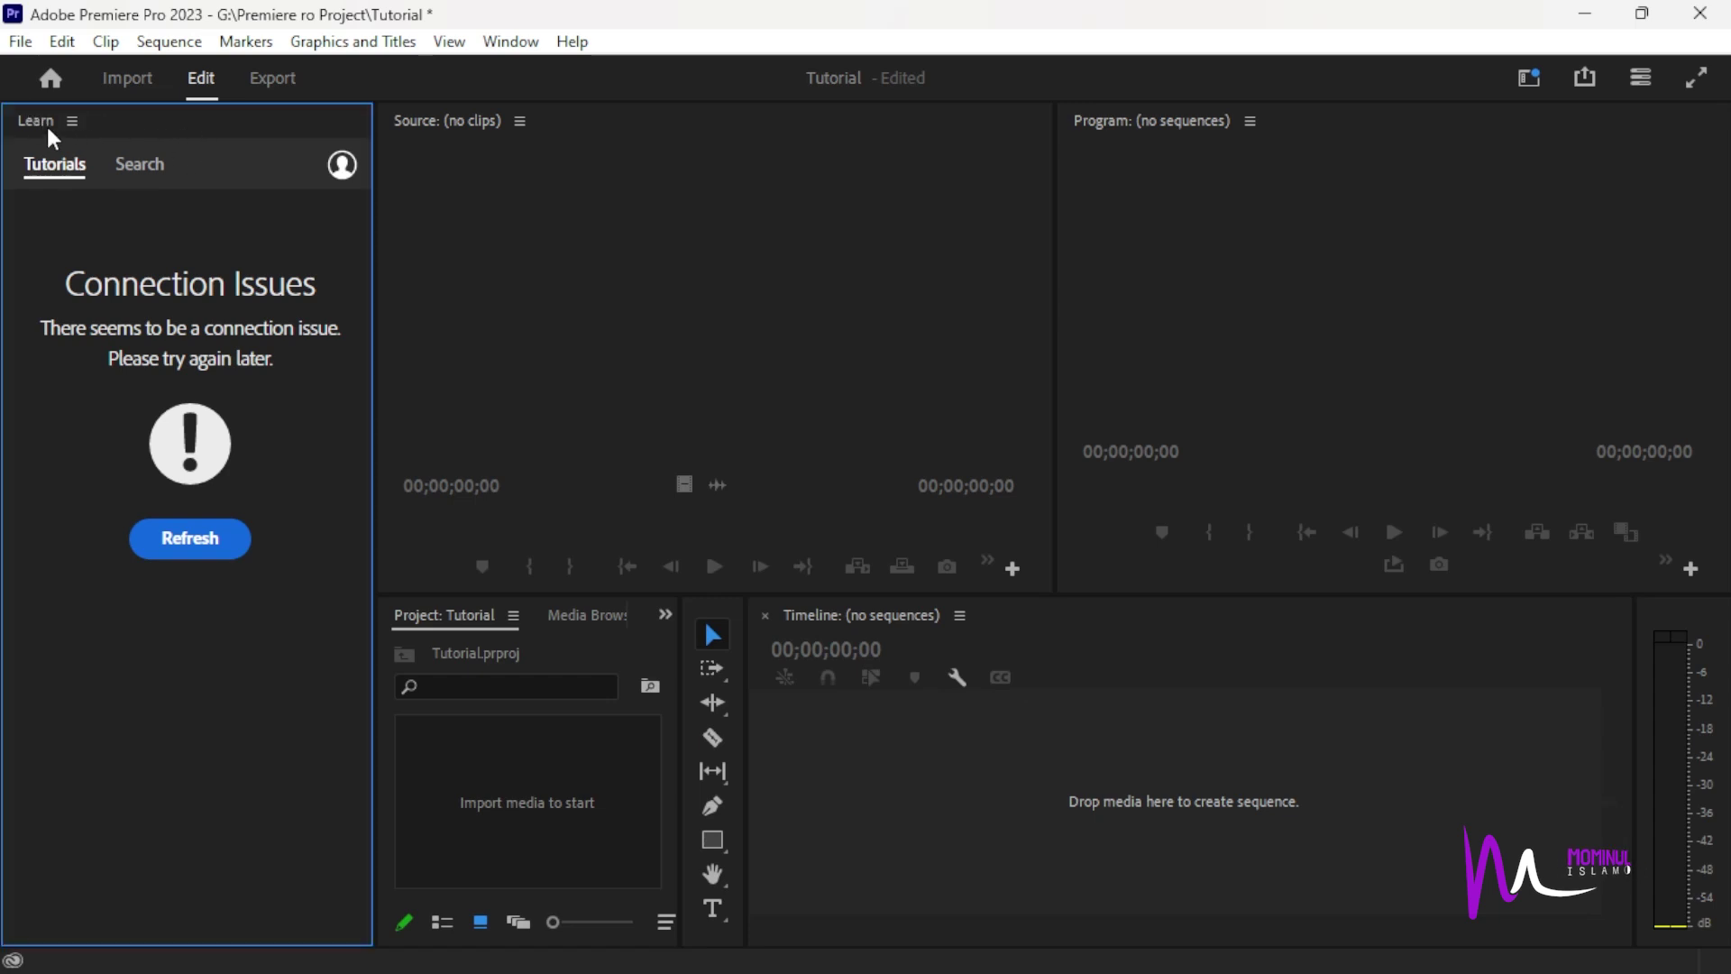
{"action": "left_click", "coordinate": [72, 121]}
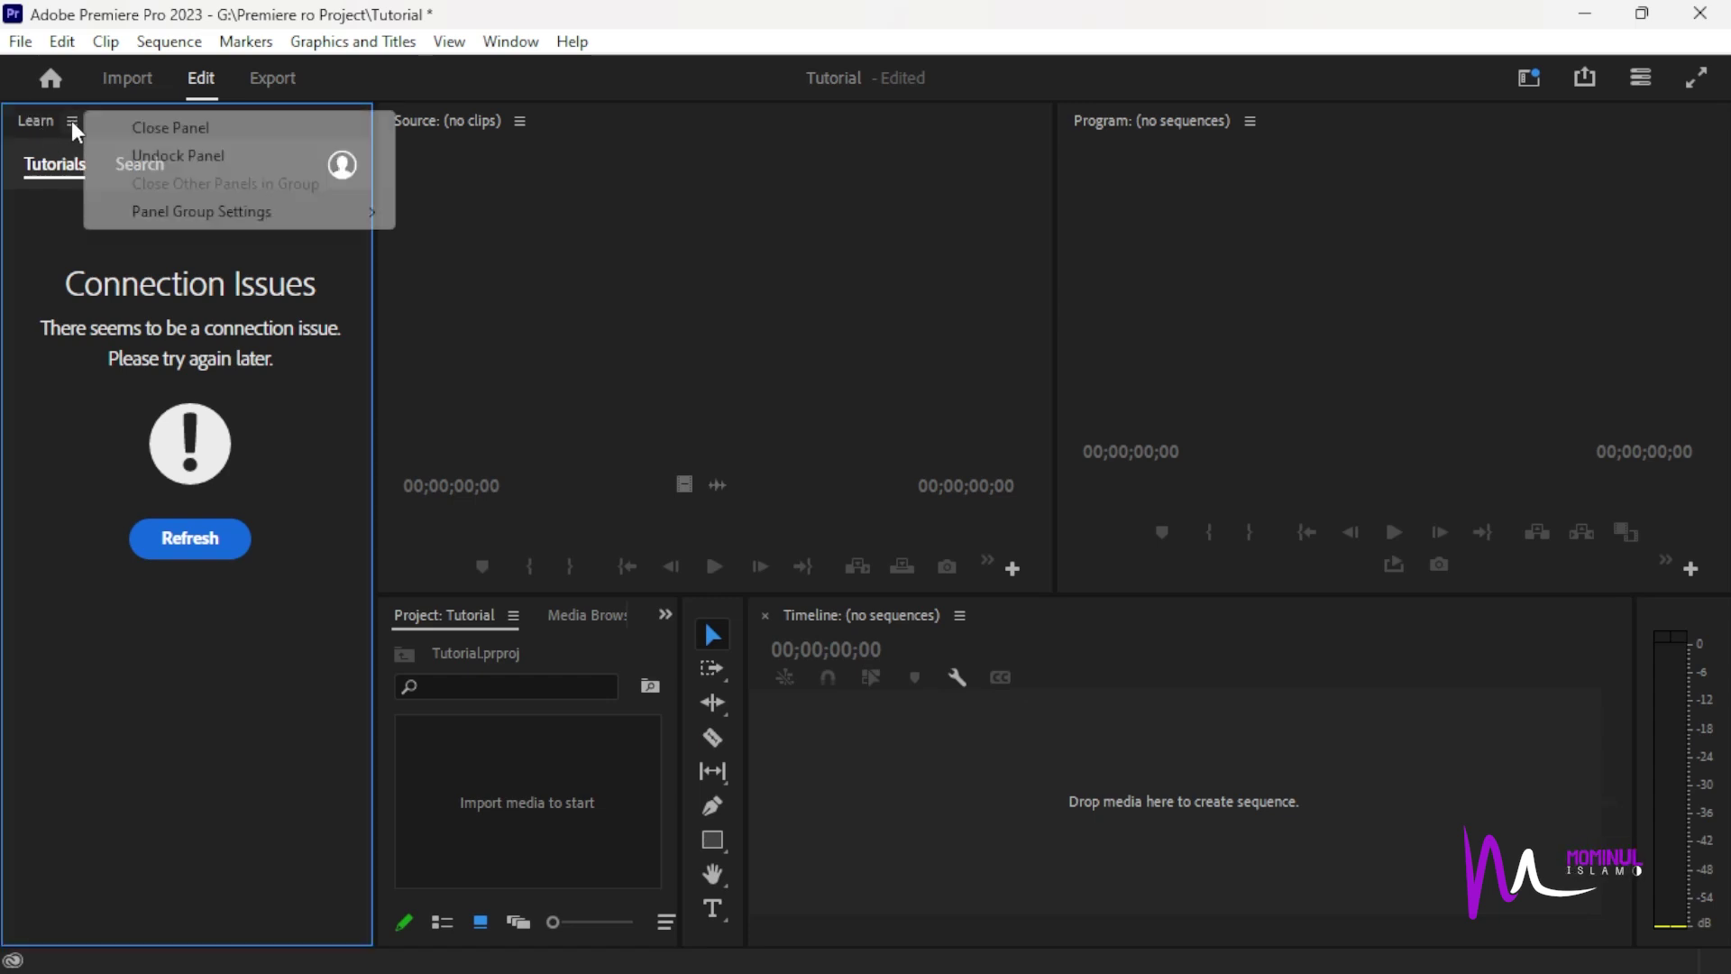
{"action": "left_click", "coordinate": [153, 132]}
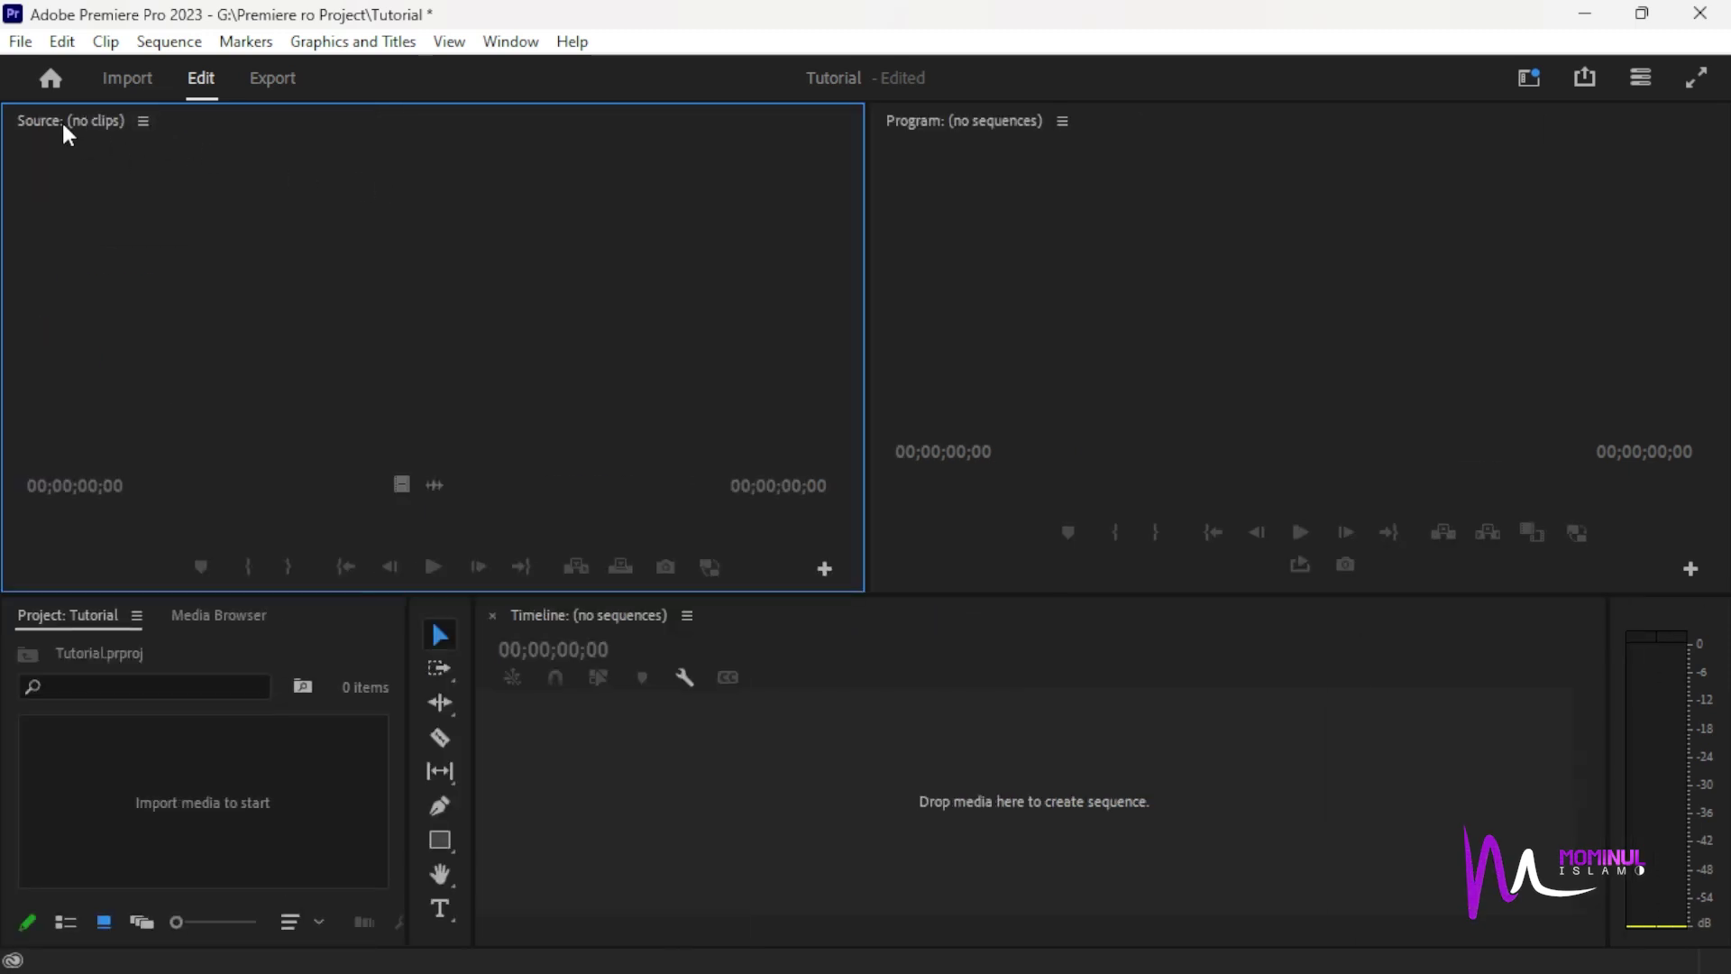
Dock the Project panel in the same group as the Source monitor.
{"action": "left_click", "coordinate": [936, 137]}
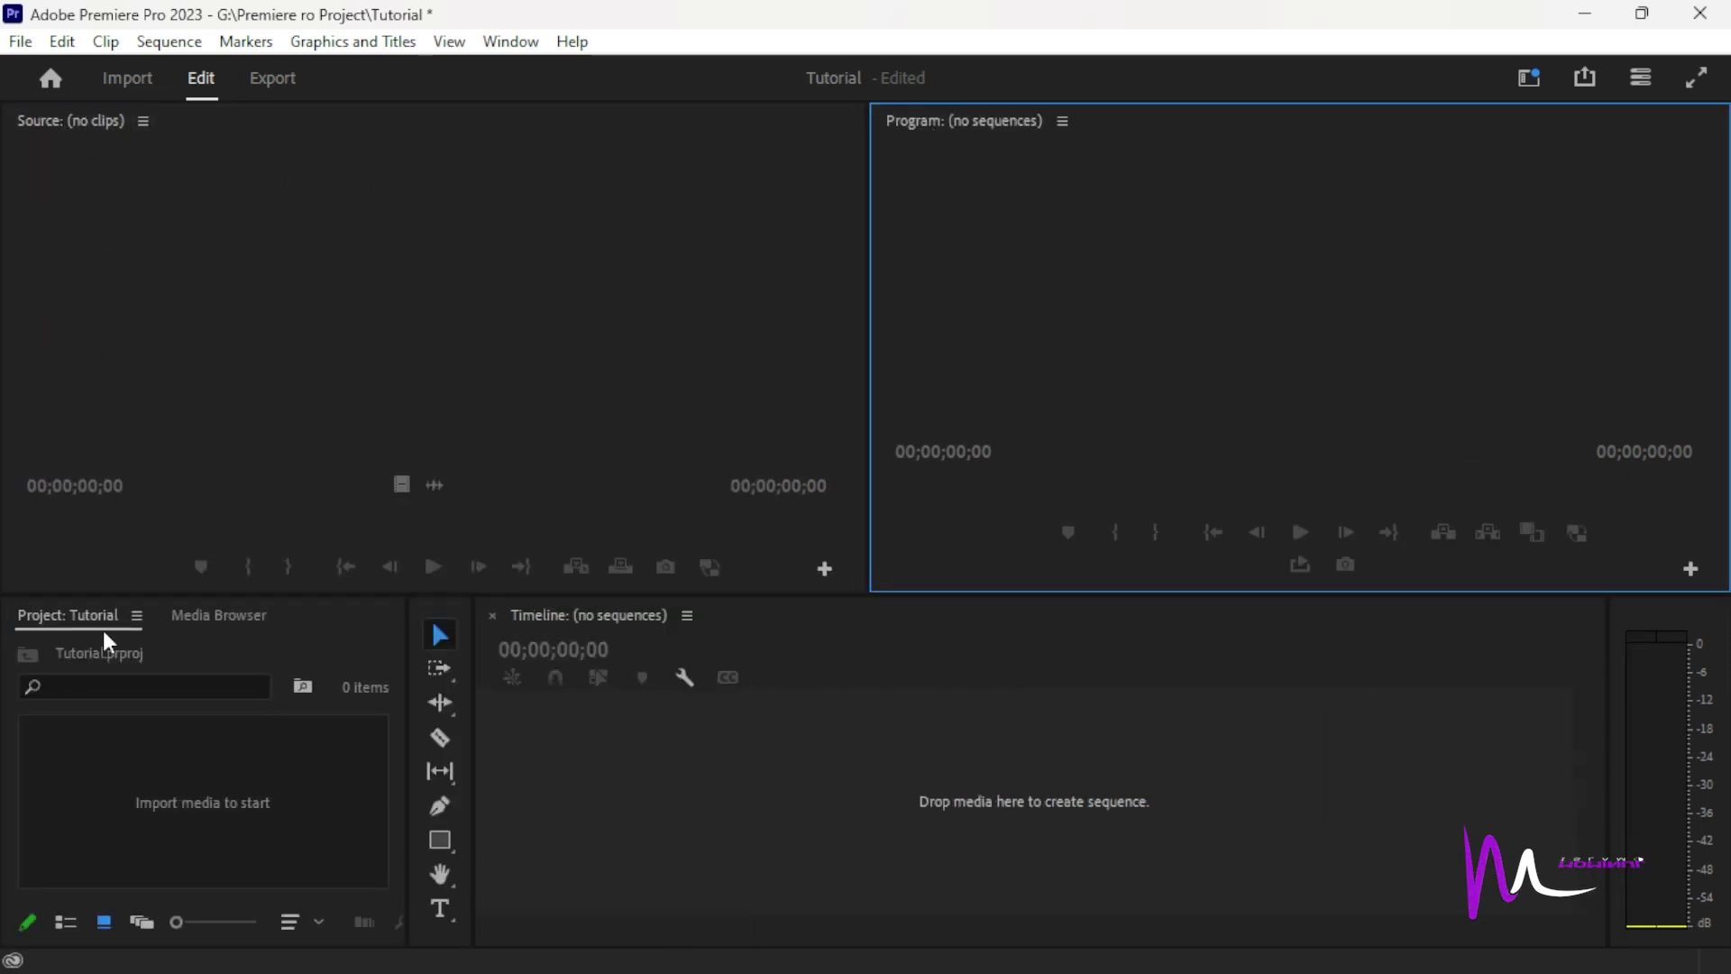
{"action": "left_click", "coordinate": [72, 626]}
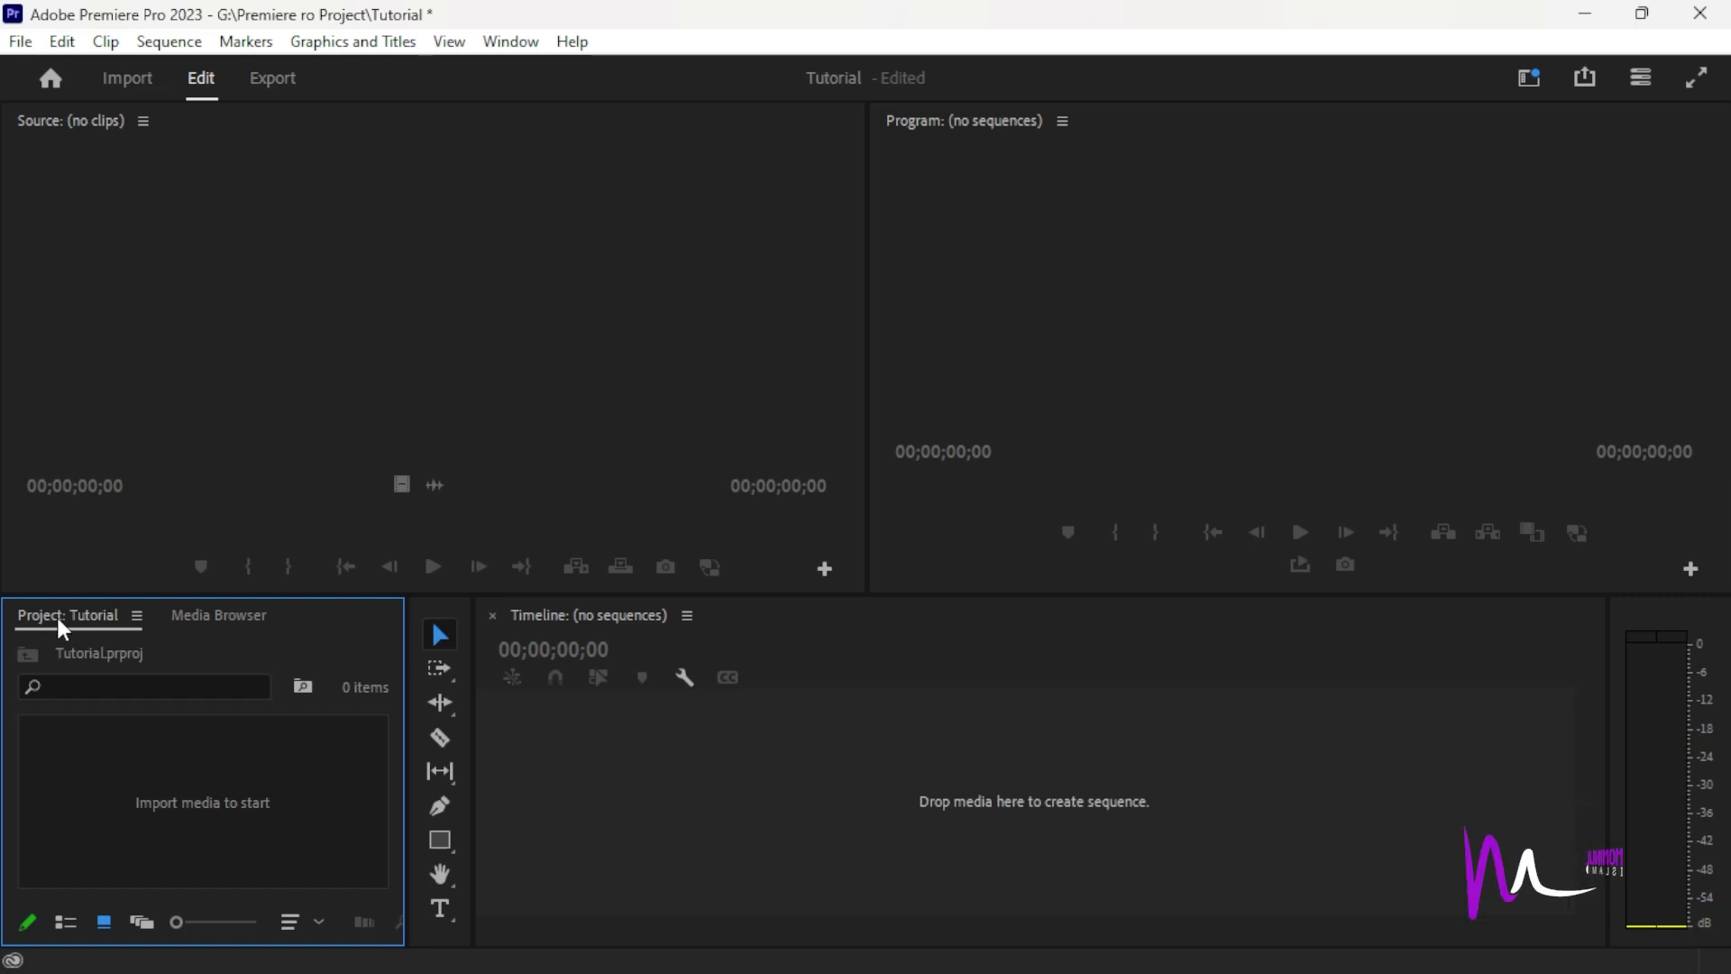
{"action": "left_click_drag", "start_coordinate": [73, 620], "coordinate": [150, 320]}
{"action": "left_click_drag", "start_coordinate": [756, 322], "coordinate": [347, 130]}
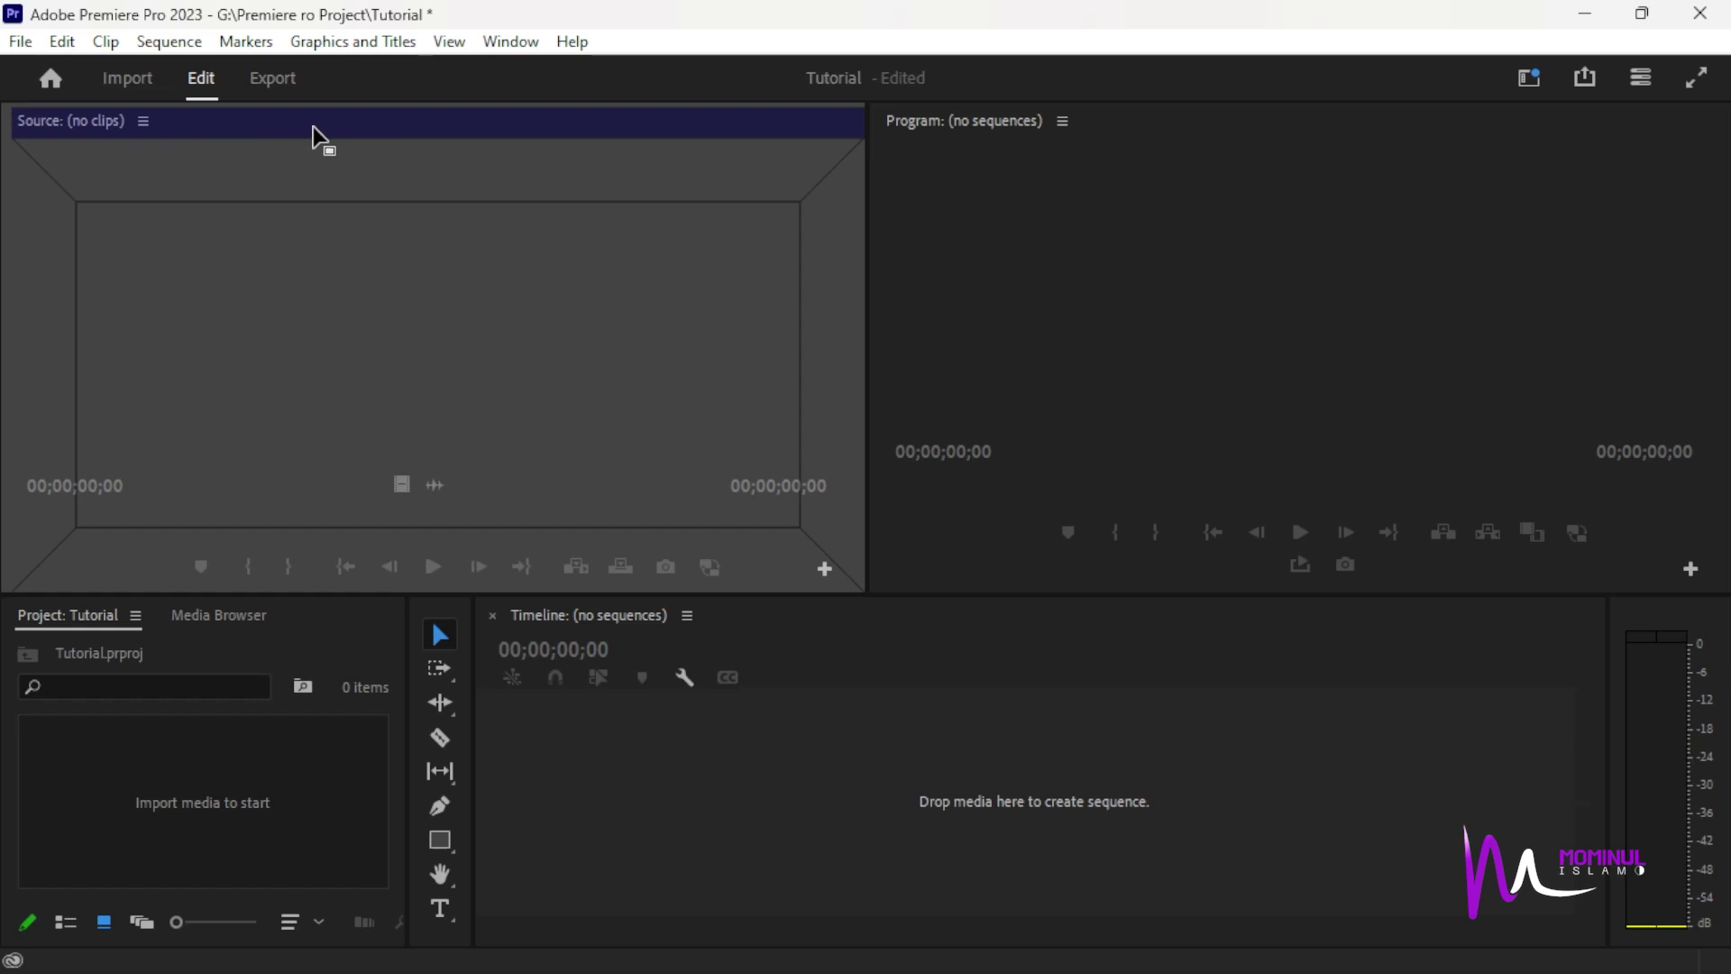
{"action": "left_click_drag", "start_coordinate": [312, 126], "coordinate": [313, 127]}
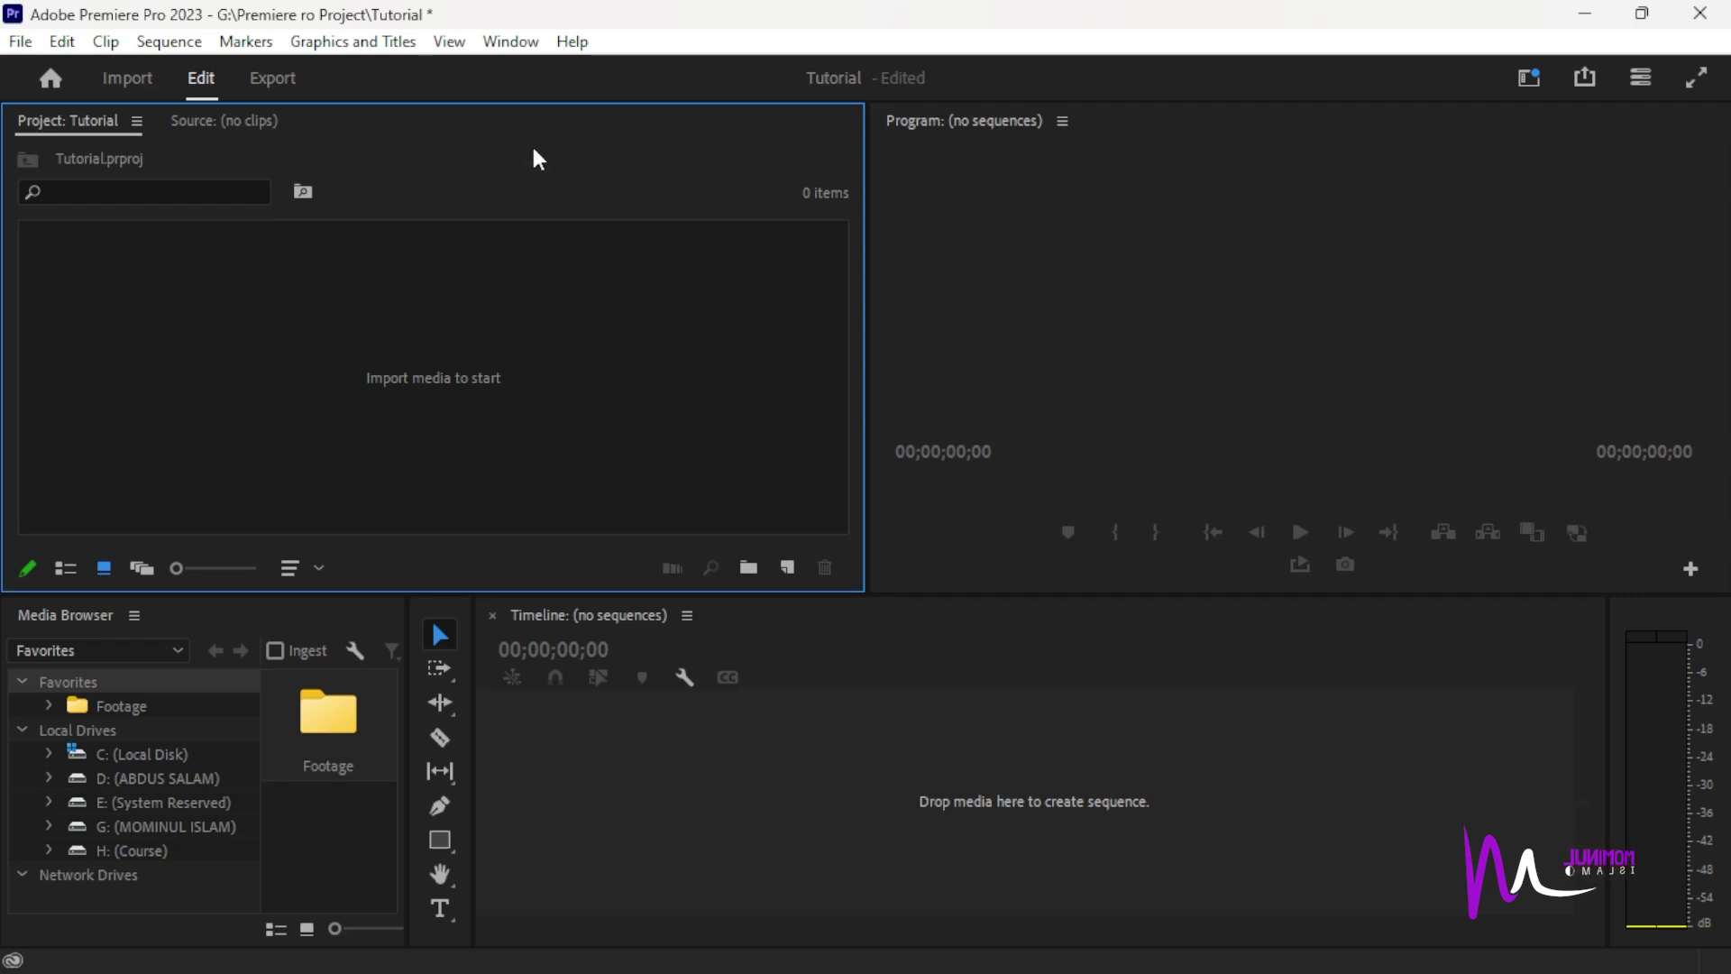
Close the Media Browser panel and move the Source monitor into the Program monitor's group.
{"action": "left_click", "coordinate": [69, 614]}
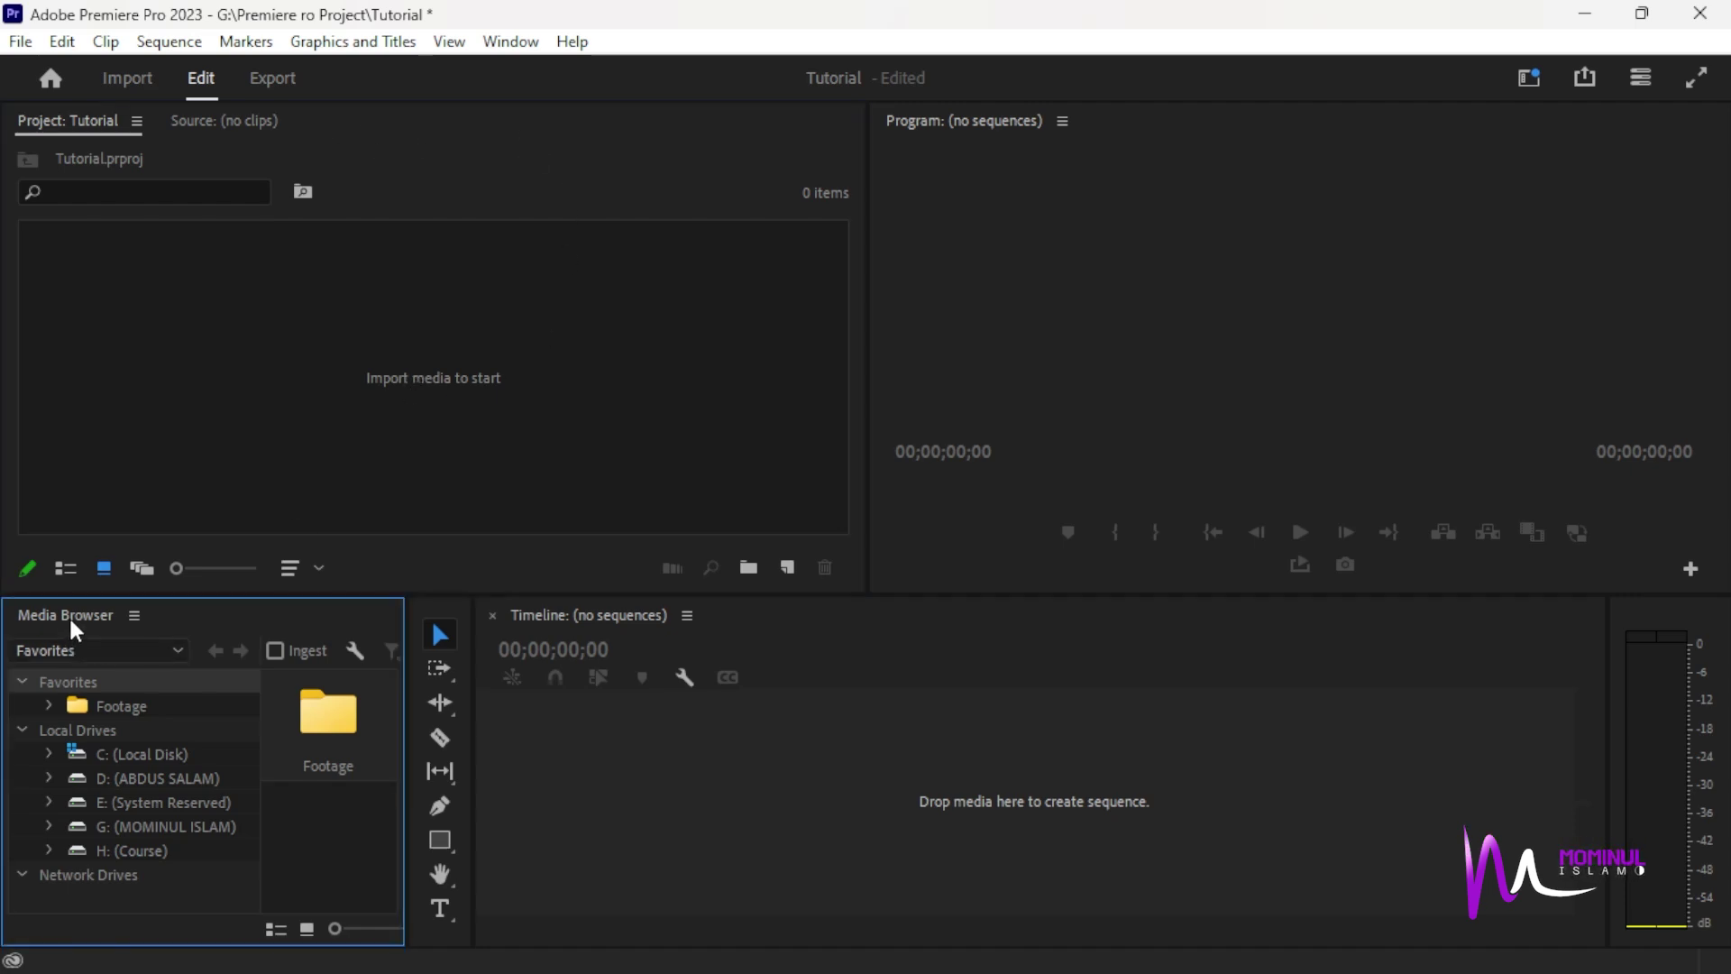
{"action": "left_click", "coordinate": [134, 616]}
{"action": "left_click", "coordinate": [217, 629]}
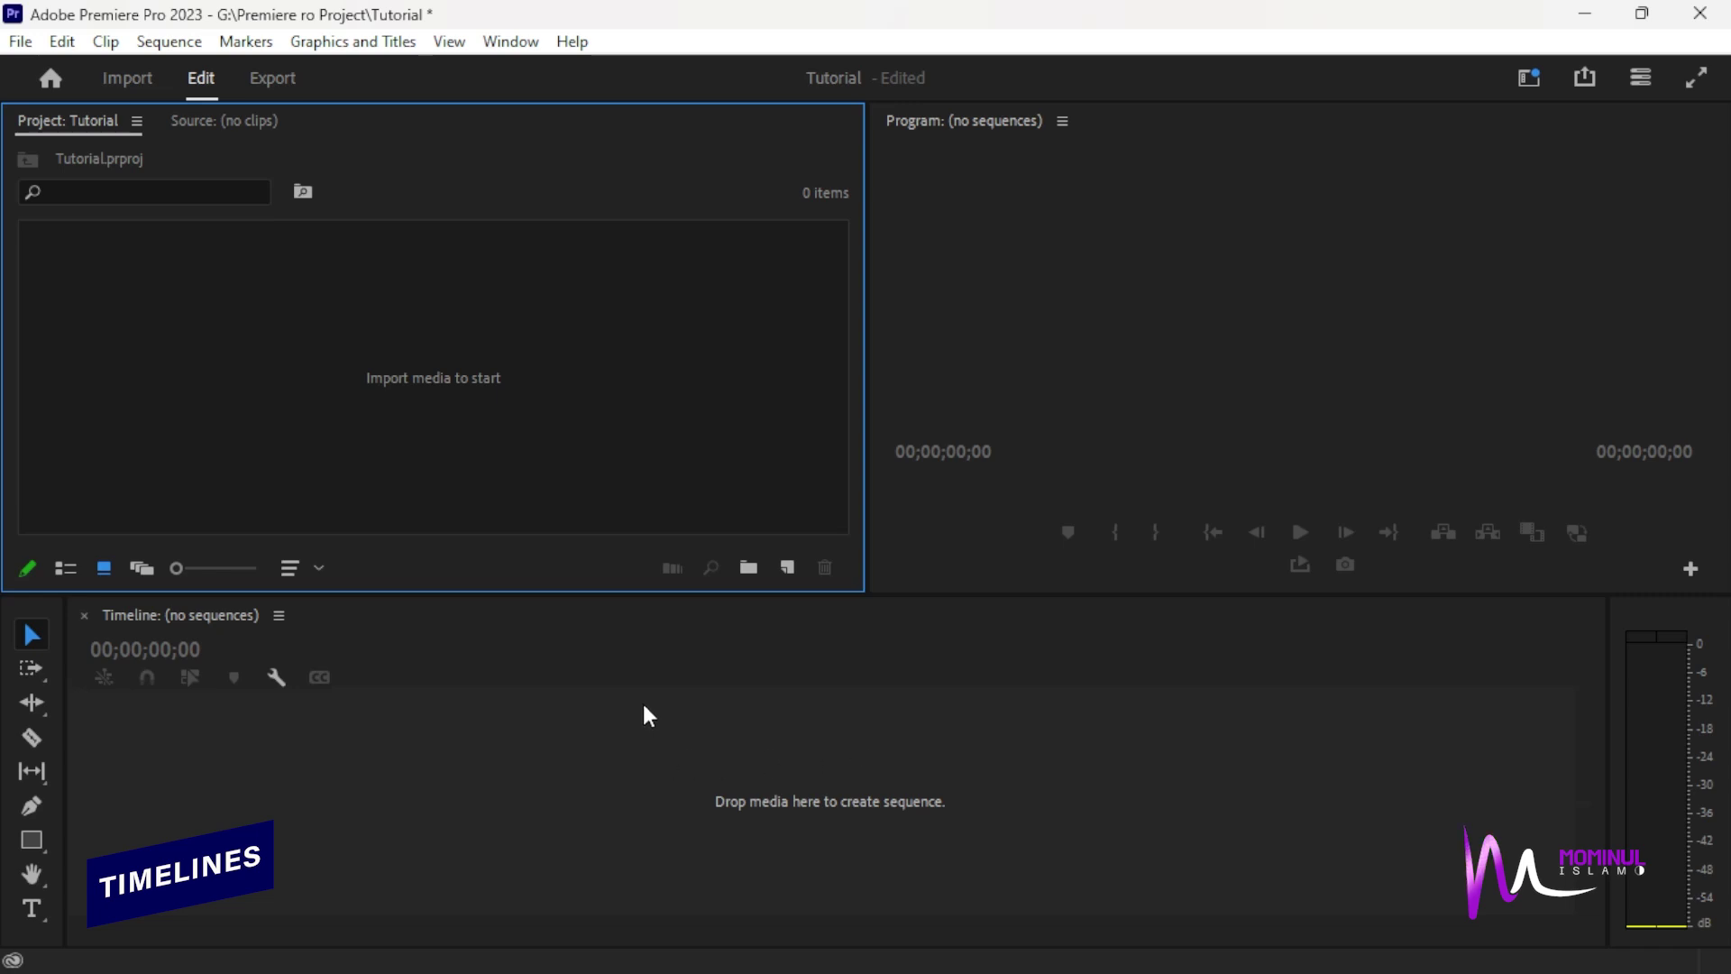
{"action": "left_click", "coordinate": [236, 121]}
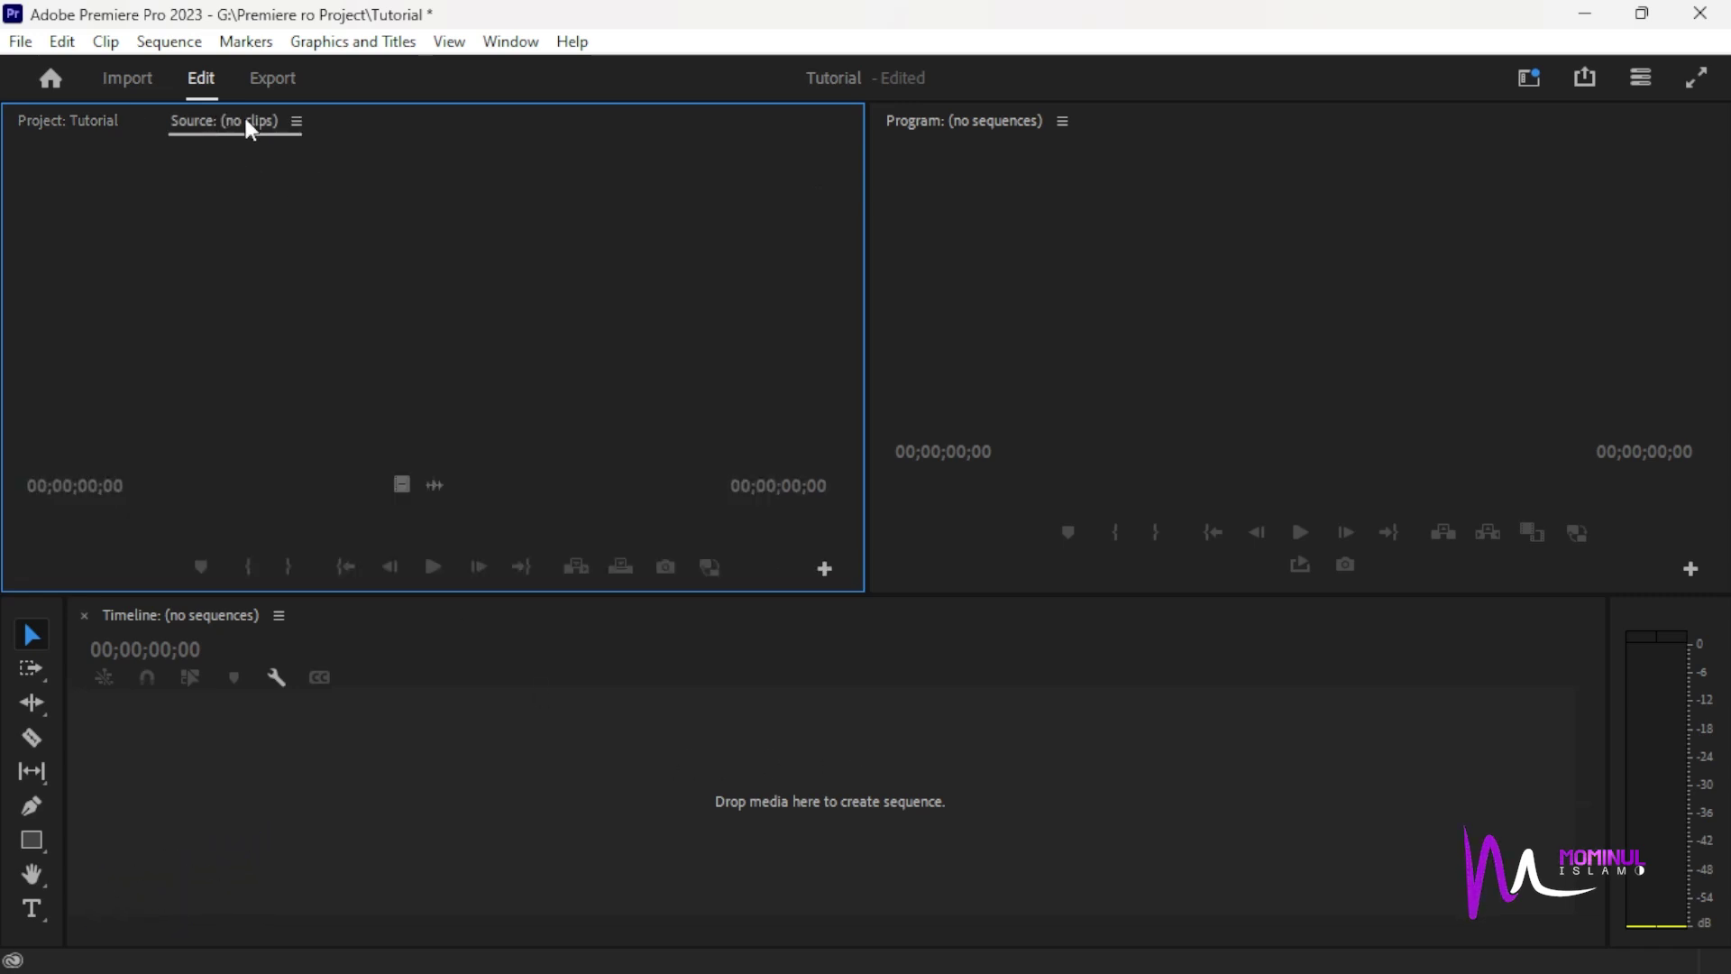
{"action": "left_click_drag", "start_coordinate": [225, 119], "coordinate": [1154, 116]}
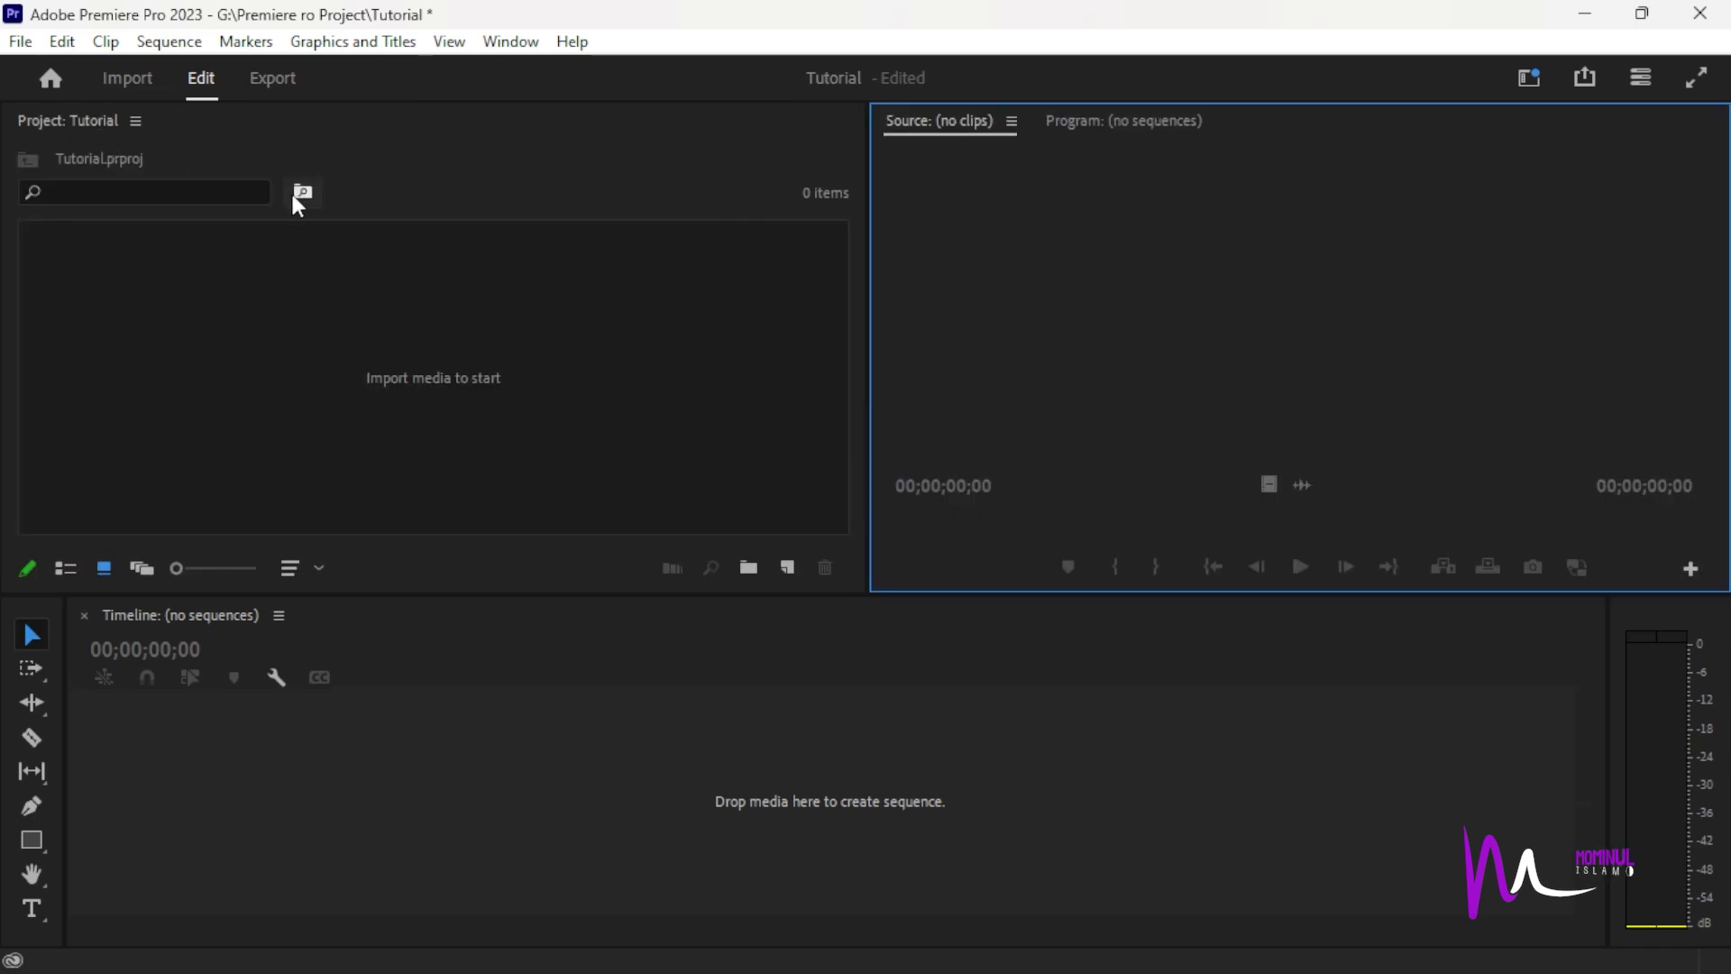
Open the Effects panel in the workspace.
{"action": "left_click", "coordinate": [511, 41]}
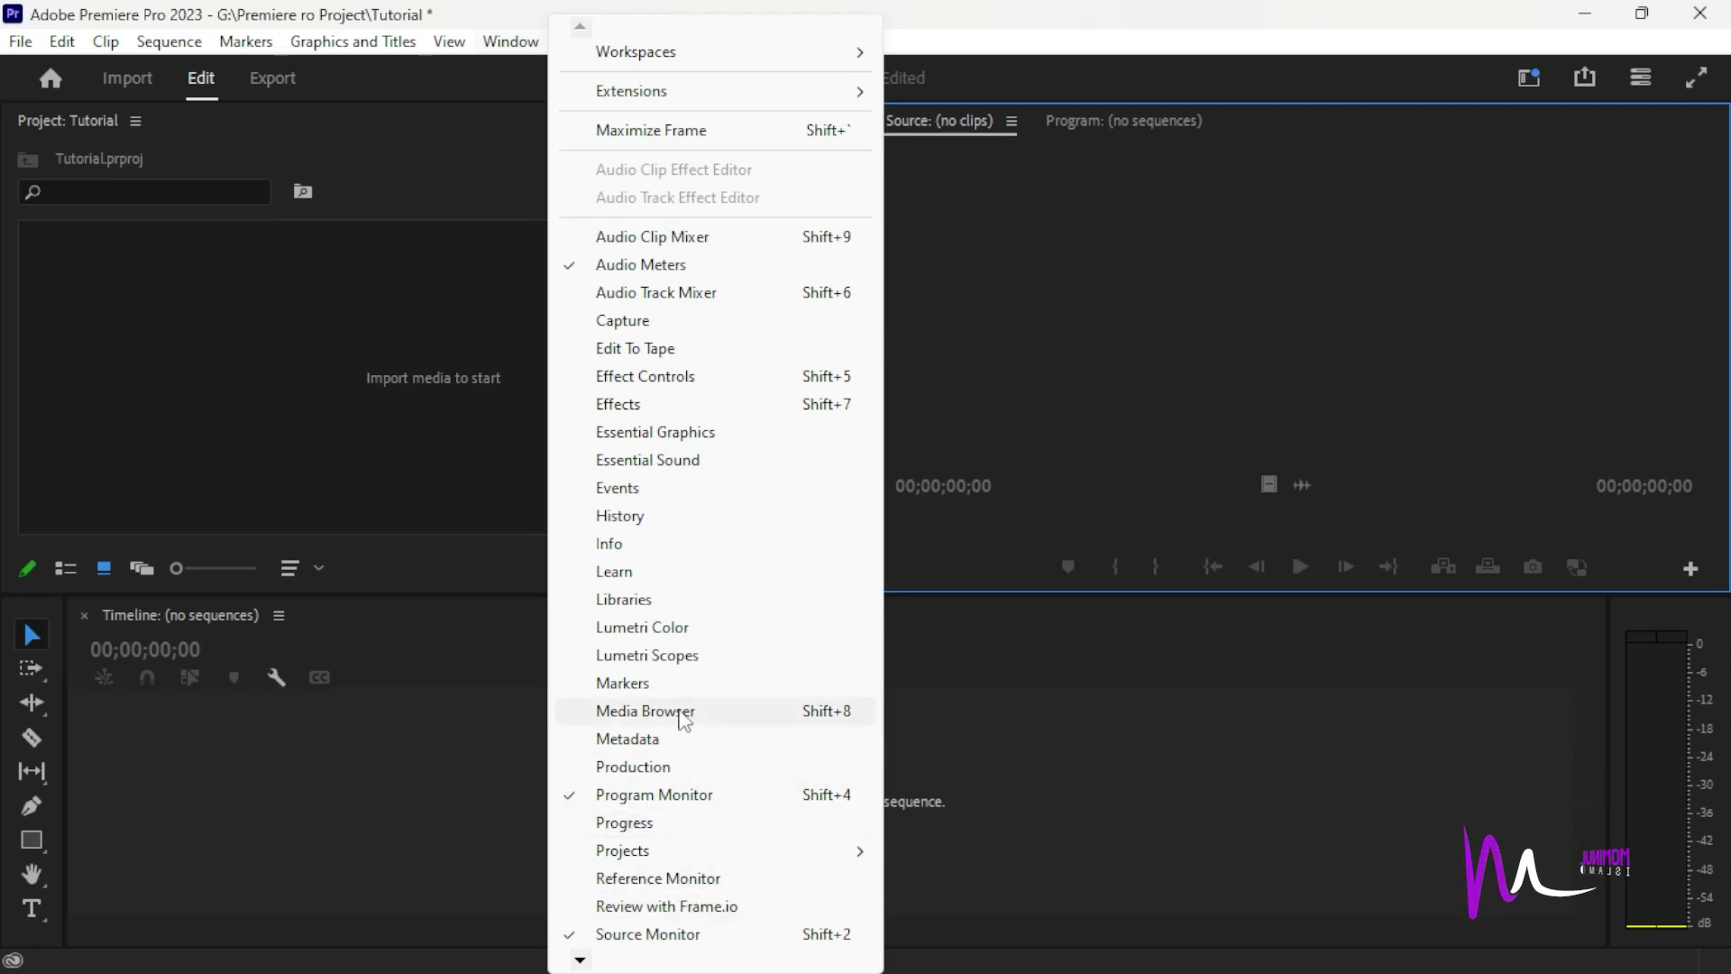
{"action": "mouse_move", "coordinate": [582, 961]}
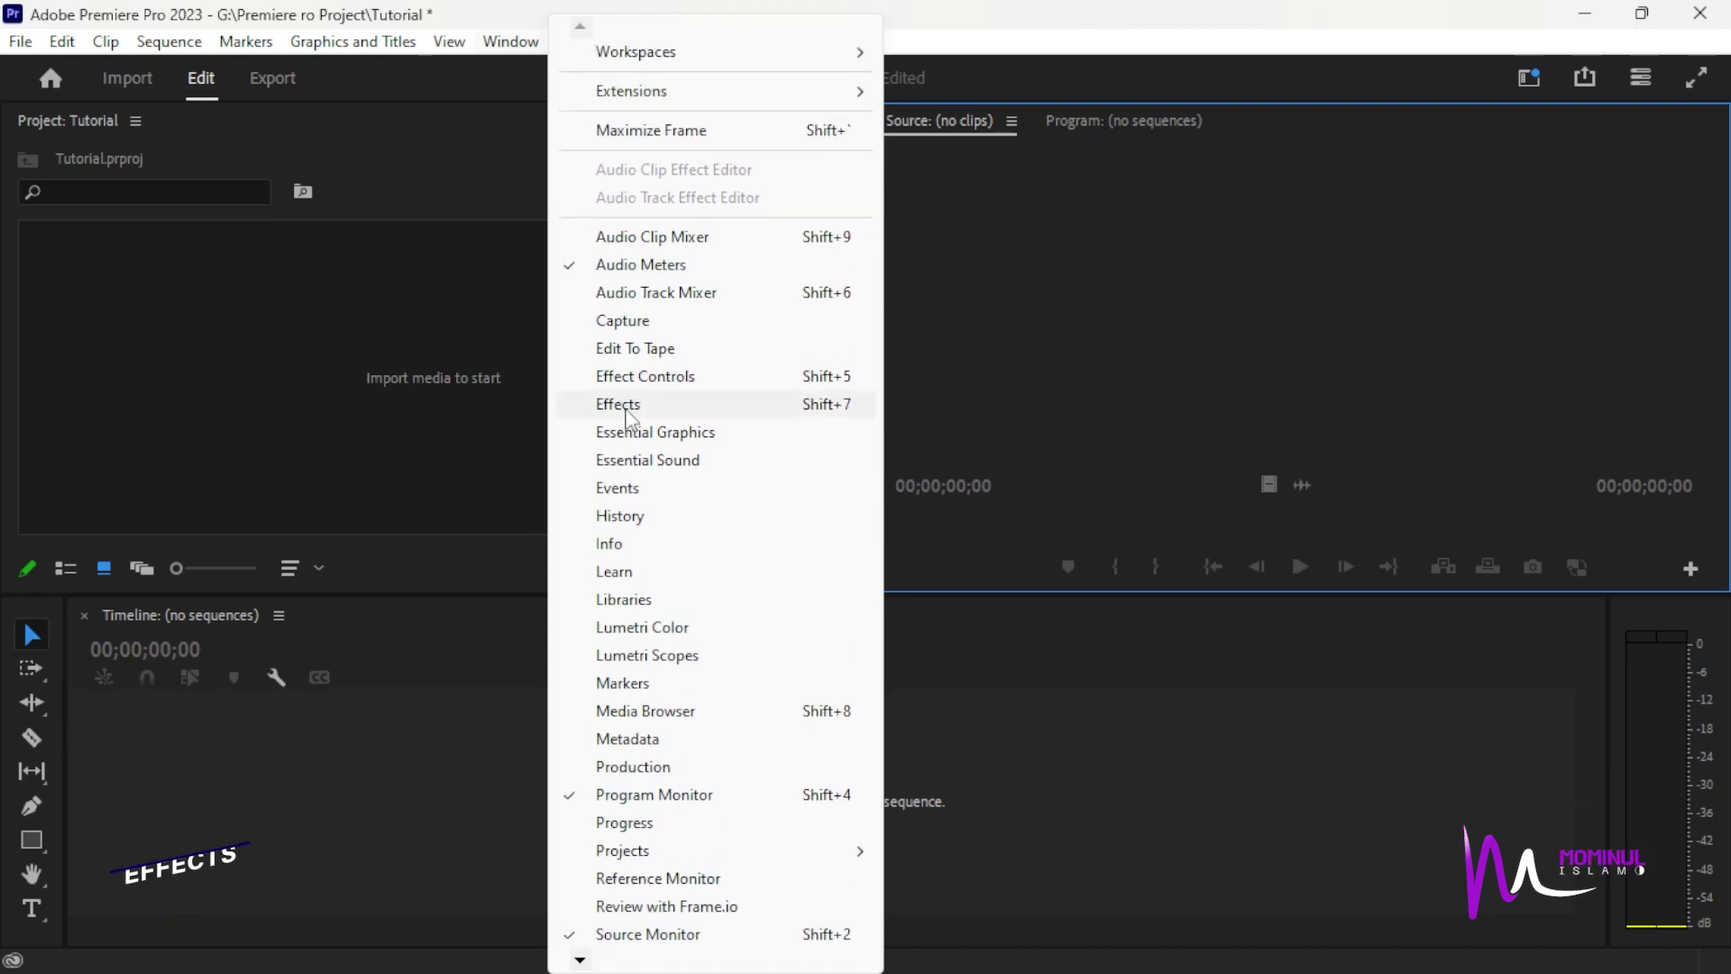
{"action": "left_click", "coordinate": [629, 408]}
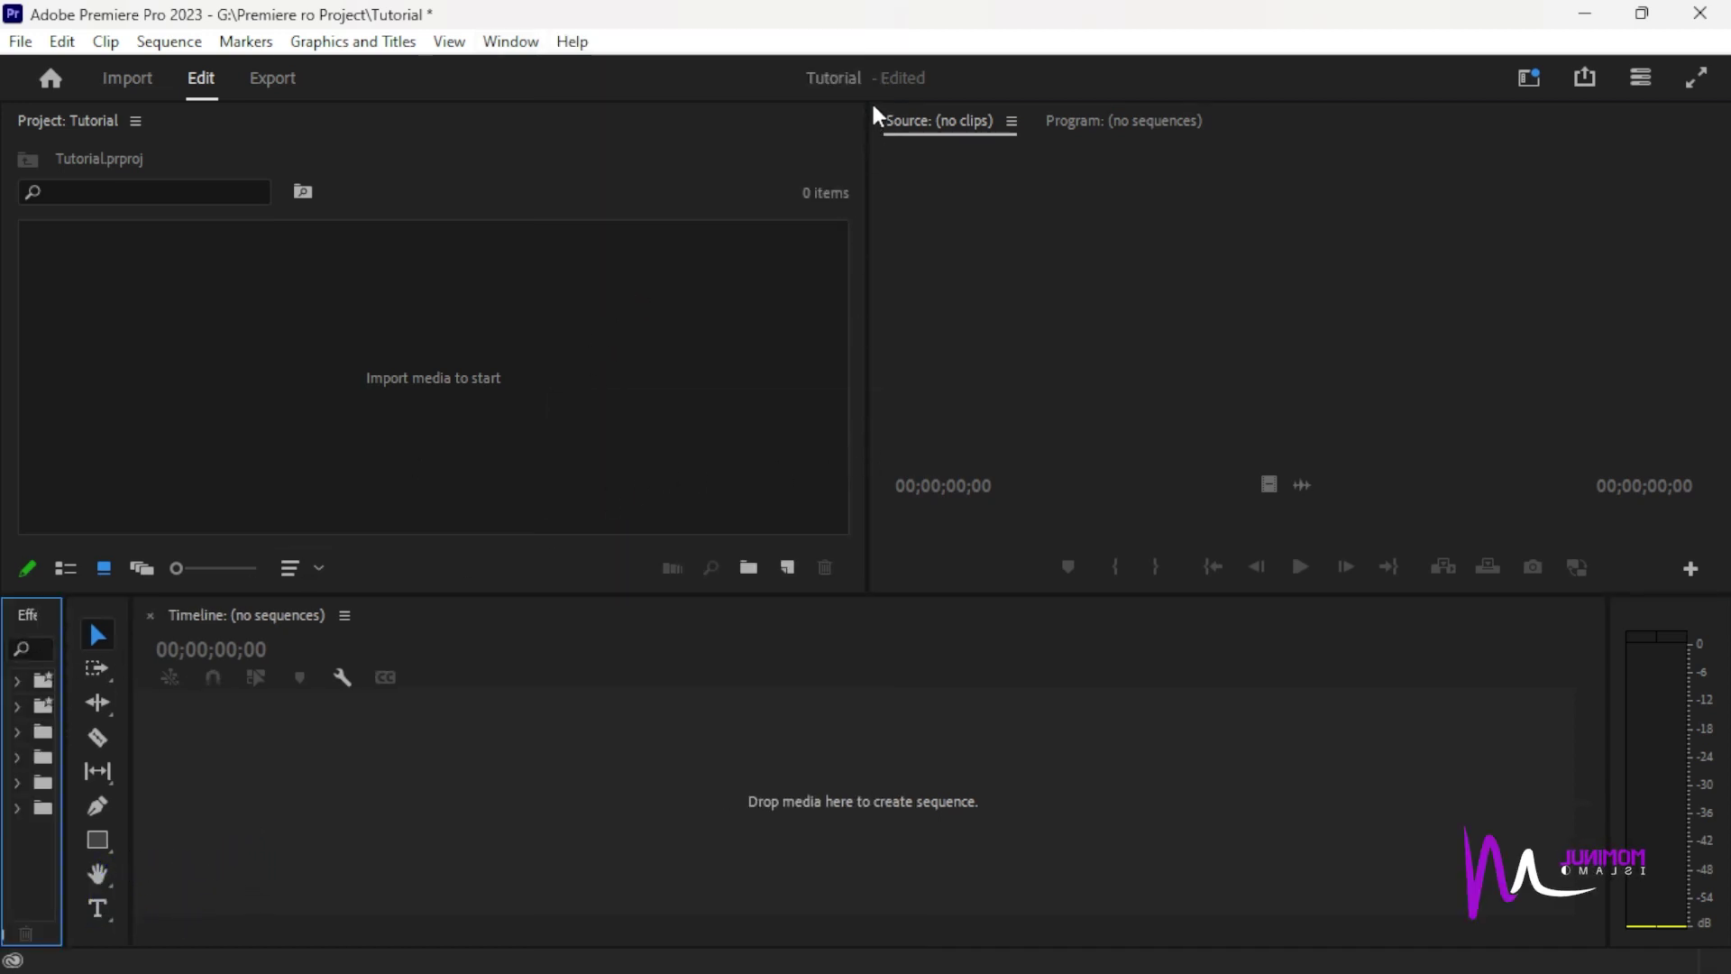
Narrow the Project panel, make the Project and monitor row taller, and adjust the panel widths beside the timeline.
{"action": "left_click_drag", "start_coordinate": [868, 377], "coordinate": [805, 375]}
{"action": "mouse_move", "coordinate": [899, 595]}
{"action": "left_mouse_down"}
{"action": "mouse_move", "coordinate": [893, 385]}
{"action": "mouse_move", "coordinate": [900, 629]}
{"action": "left_mouse_up"}
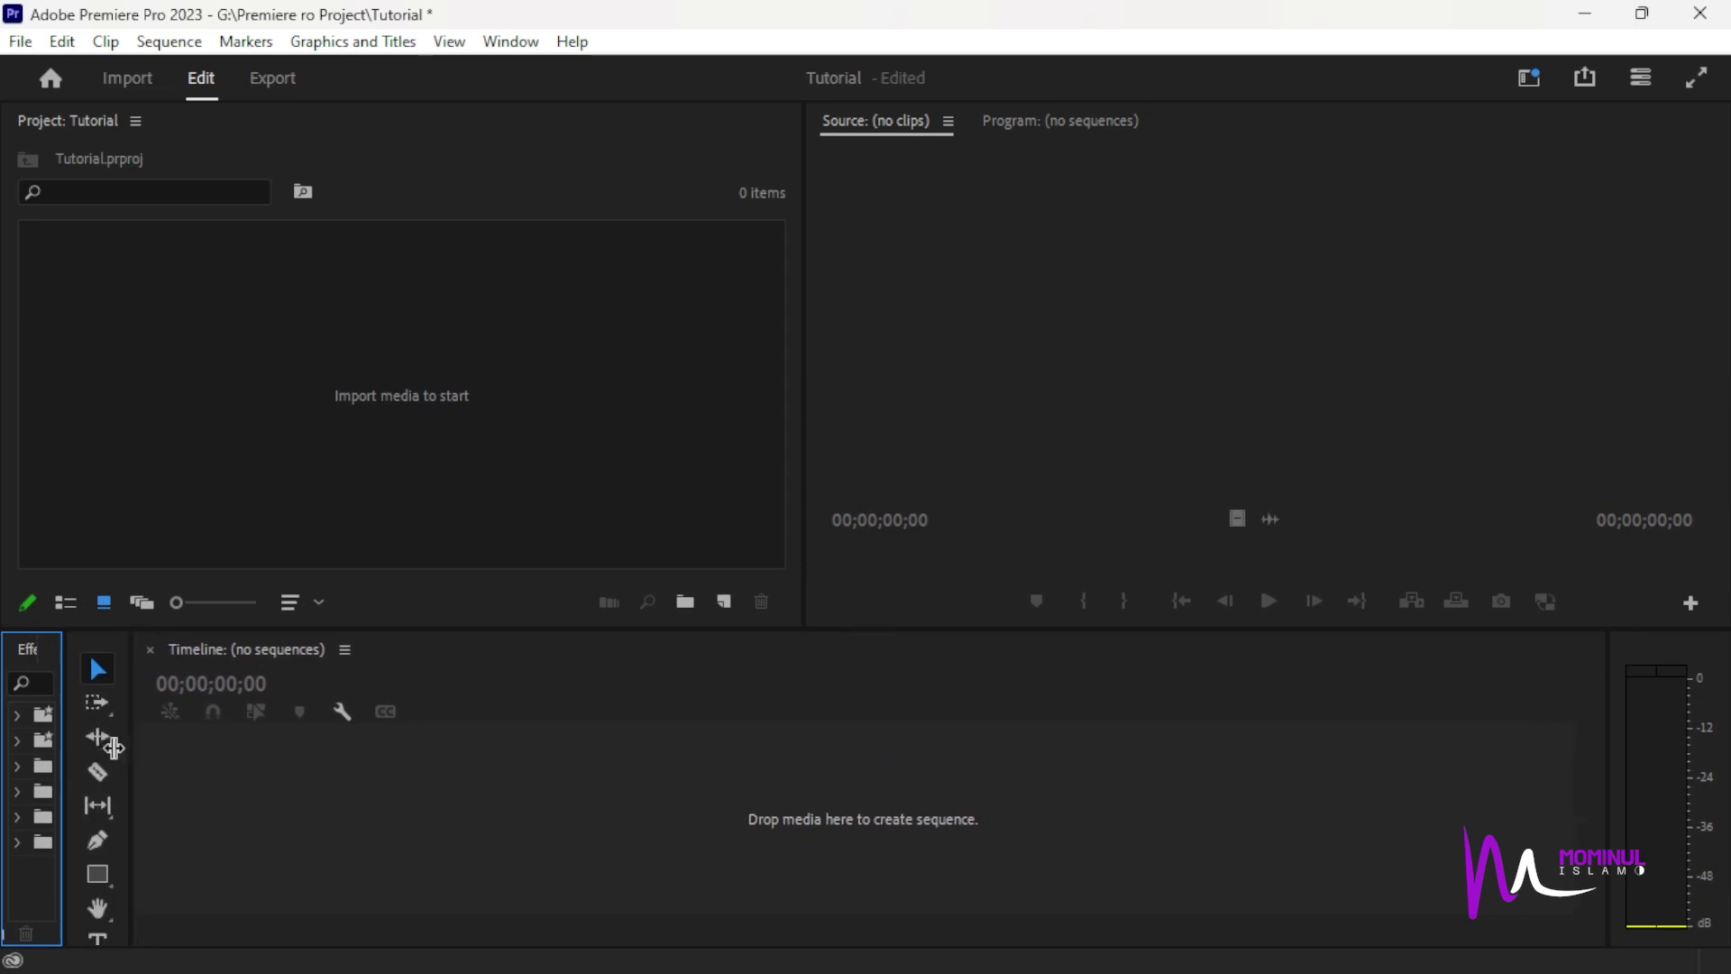
{"action": "left_click_drag", "start_coordinate": [132, 743], "coordinate": [425, 754]}
Dock the Effects panel in the Project panel's group, with the Project panel ahead of it and in front.
{"action": "left_click_drag", "start_coordinate": [40, 651], "coordinate": [53, 112]}
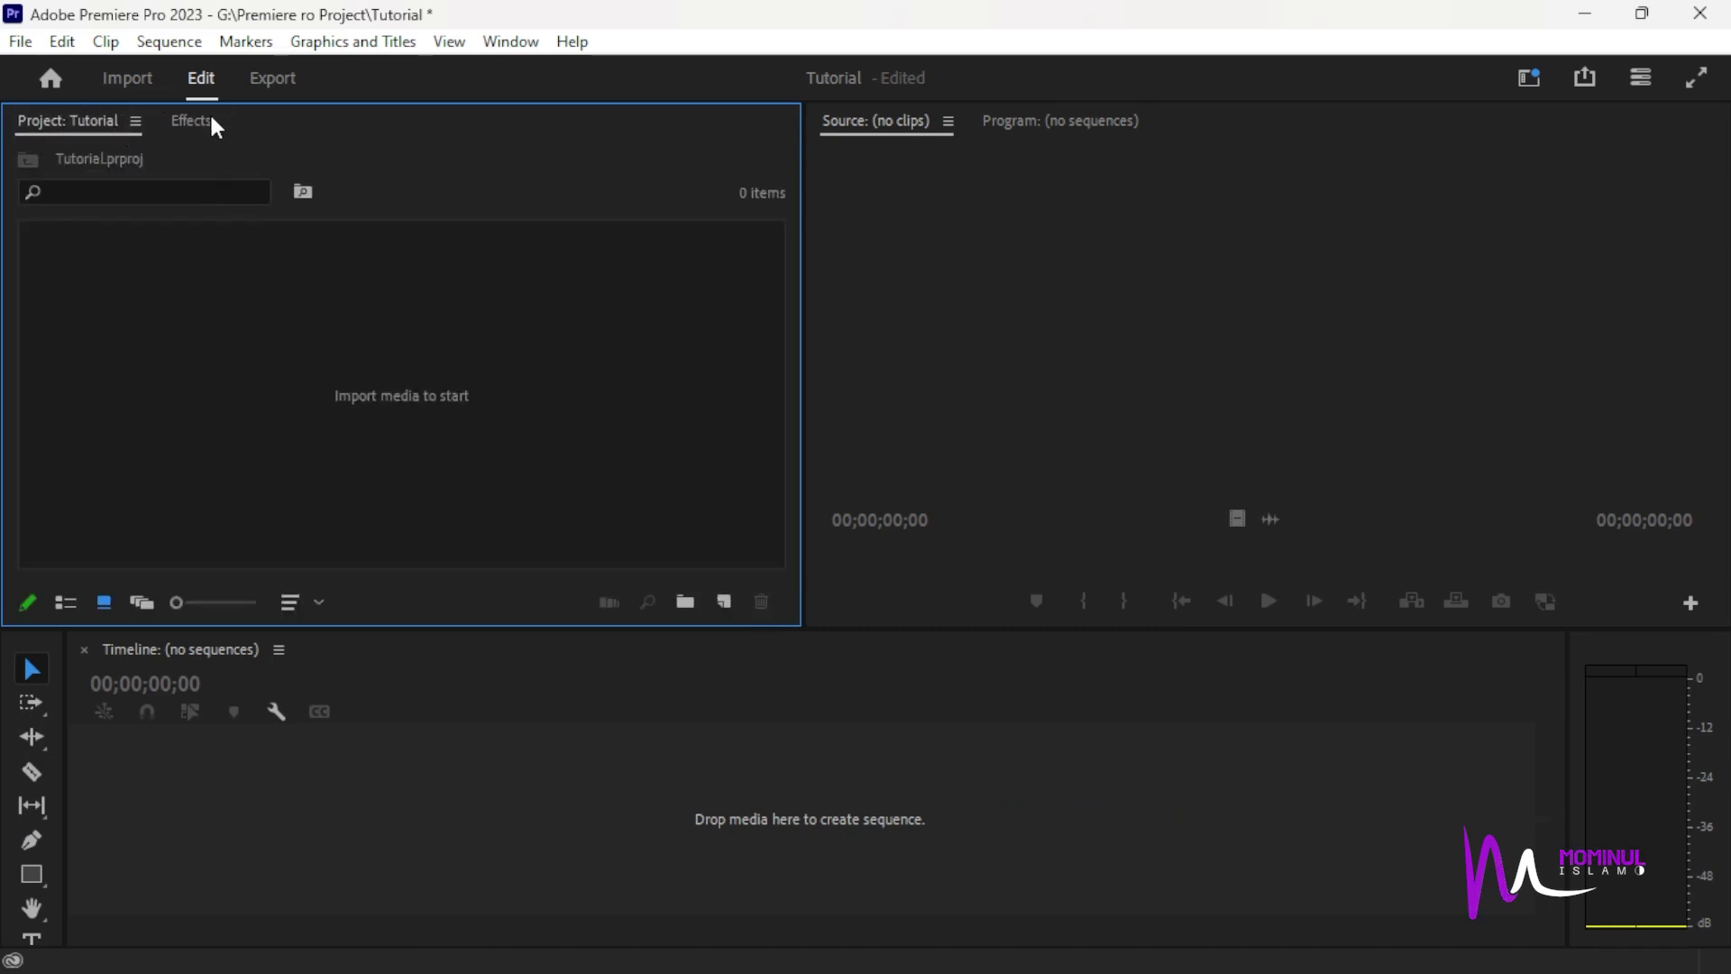
{"action": "left_click", "coordinate": [215, 127]}
{"action": "left_click_drag", "start_coordinate": [208, 124], "coordinate": [90, 119]}
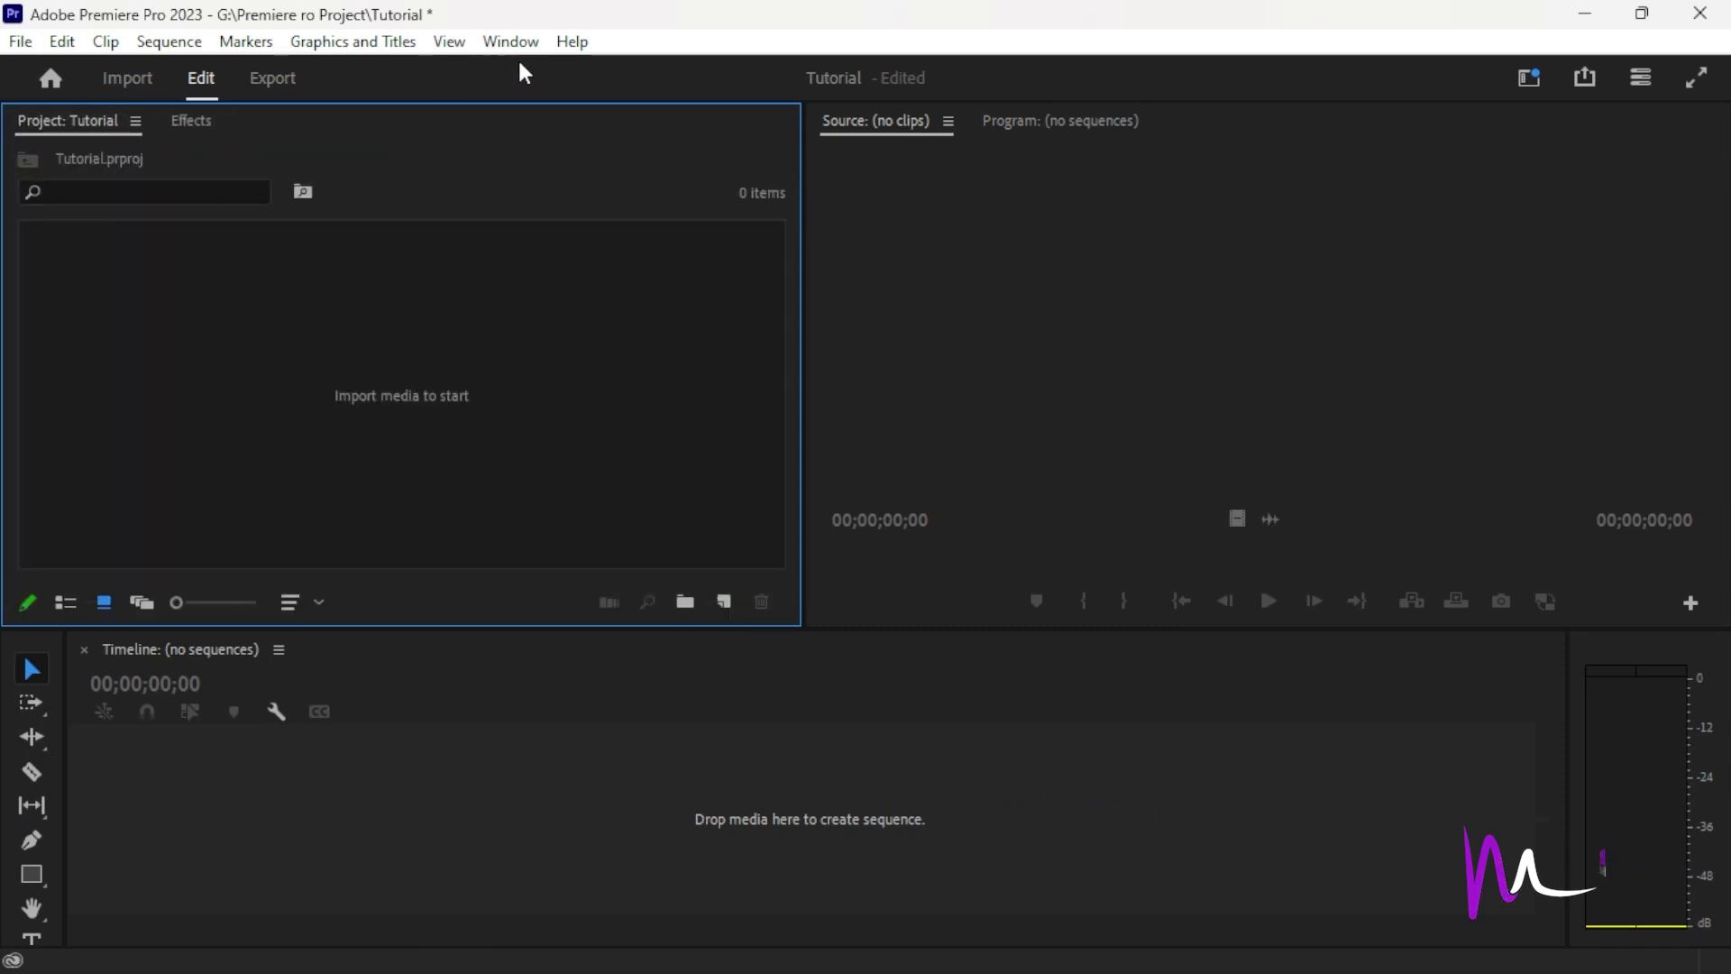
Add the Lumetri Scopes panel to the Project panel's group and bring the Project panel back to the front.
{"action": "left_click", "coordinate": [510, 45]}
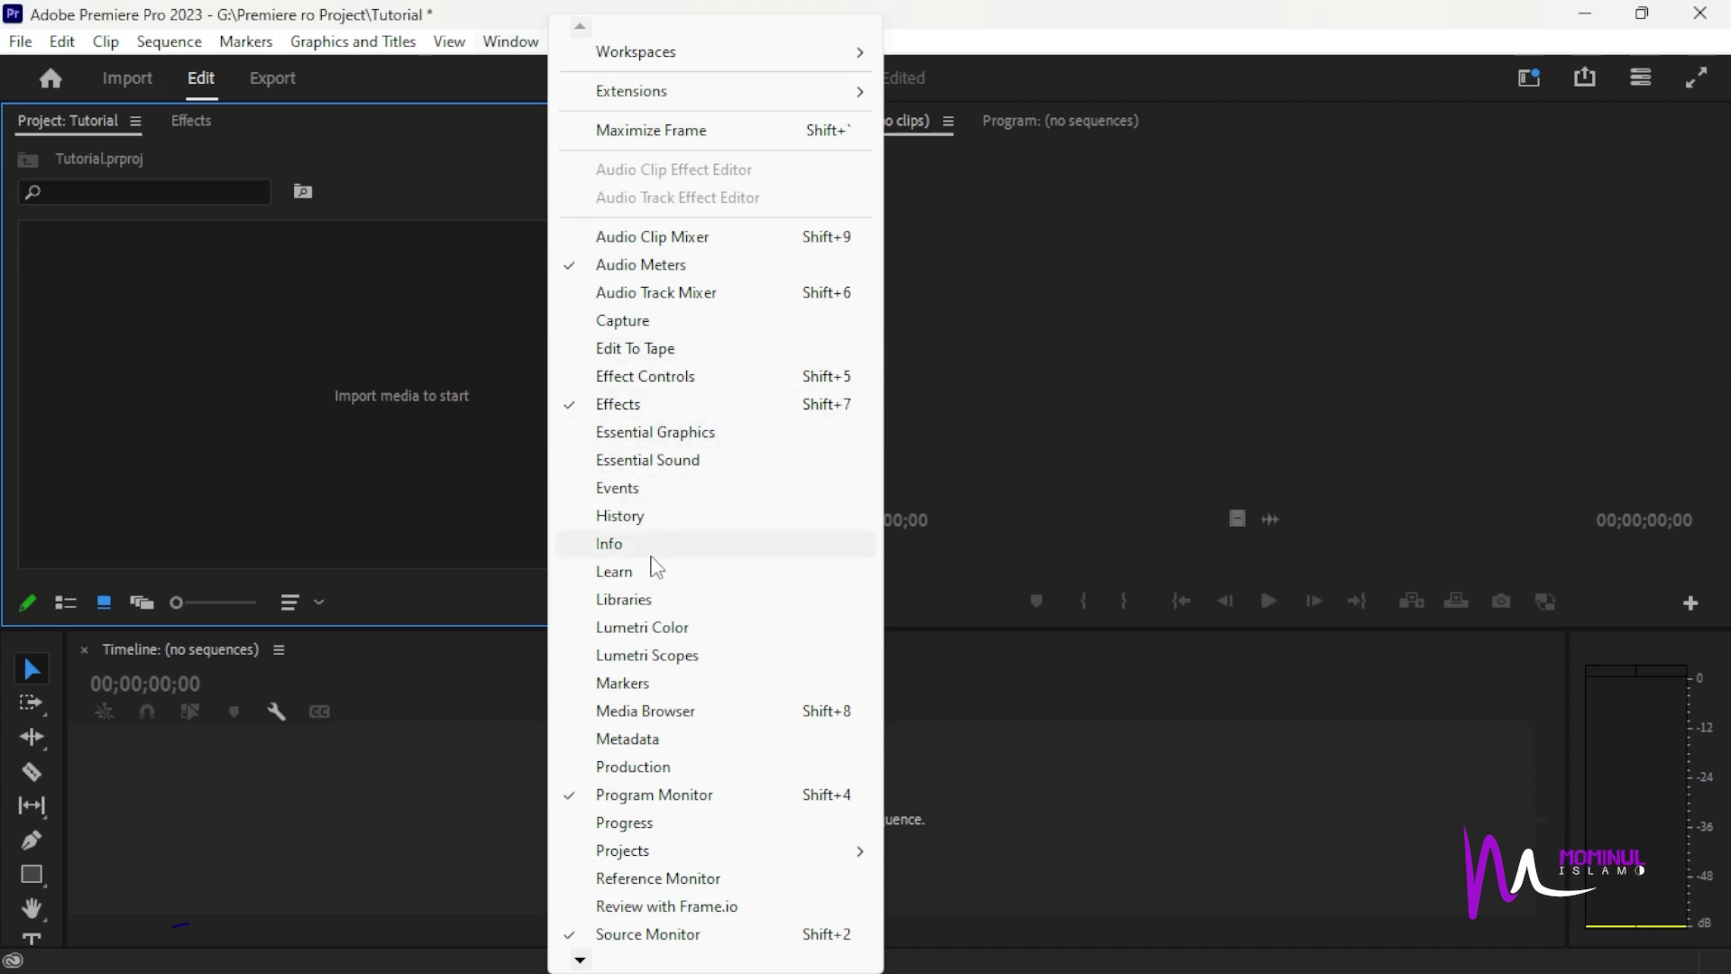
{"action": "left_click", "coordinate": [629, 658]}
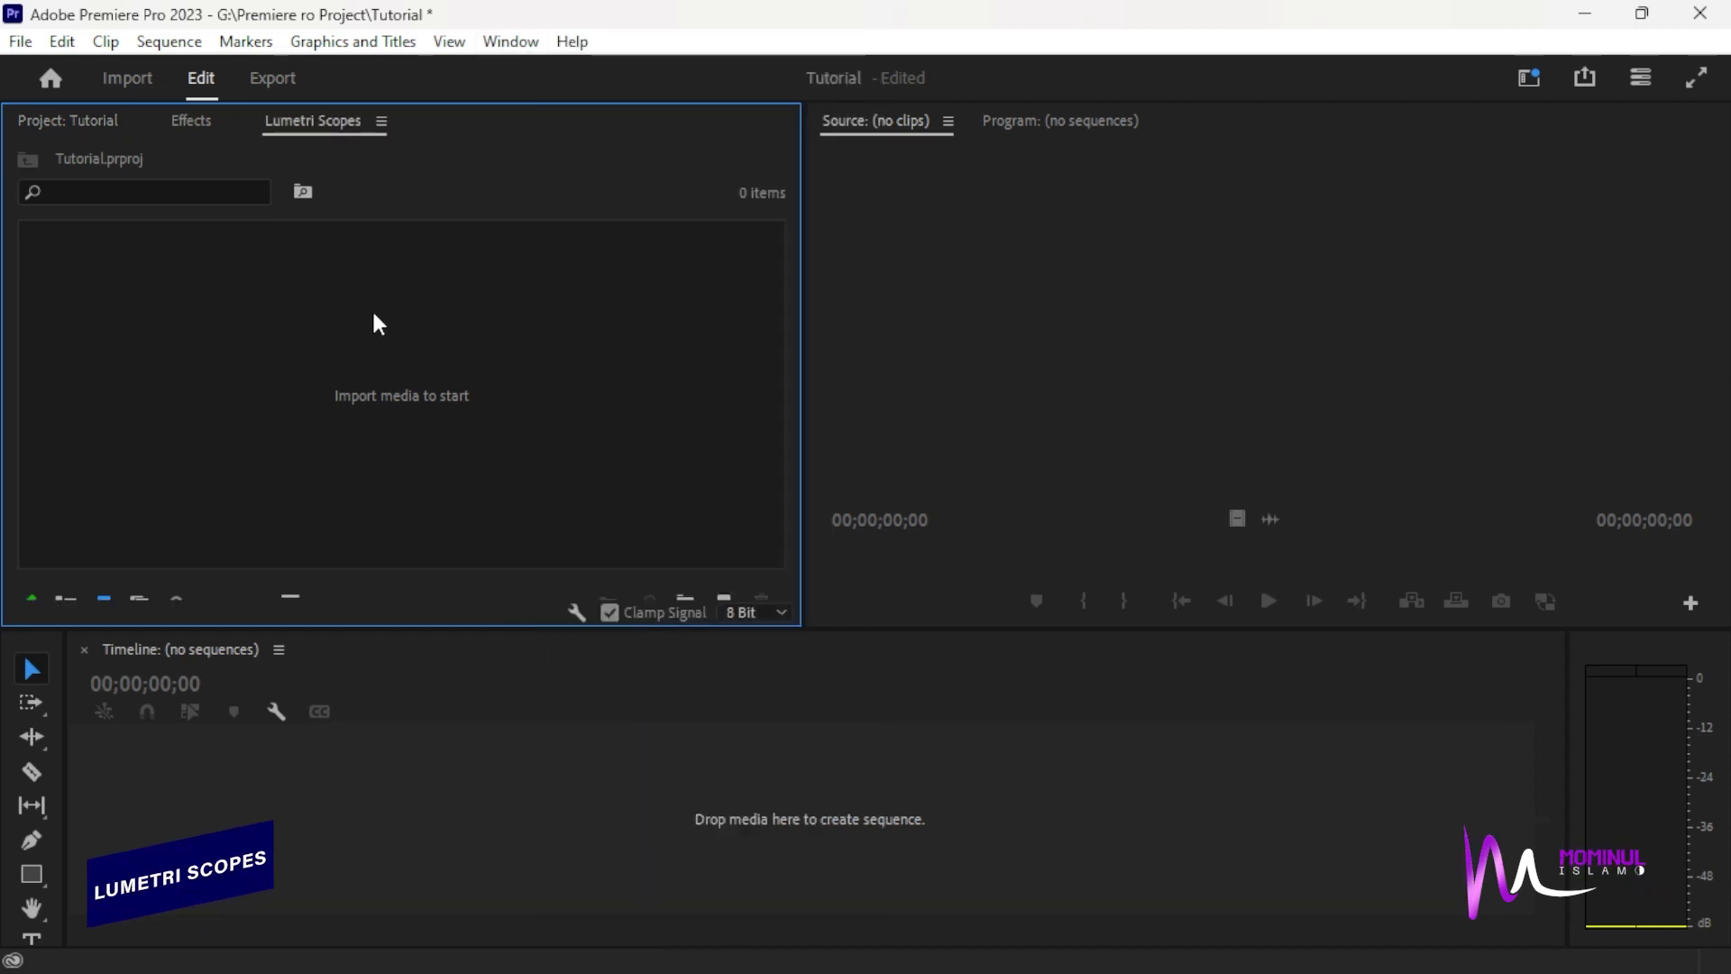
{"action": "left_click", "coordinate": [213, 124]}
{"action": "left_click", "coordinate": [119, 120]}
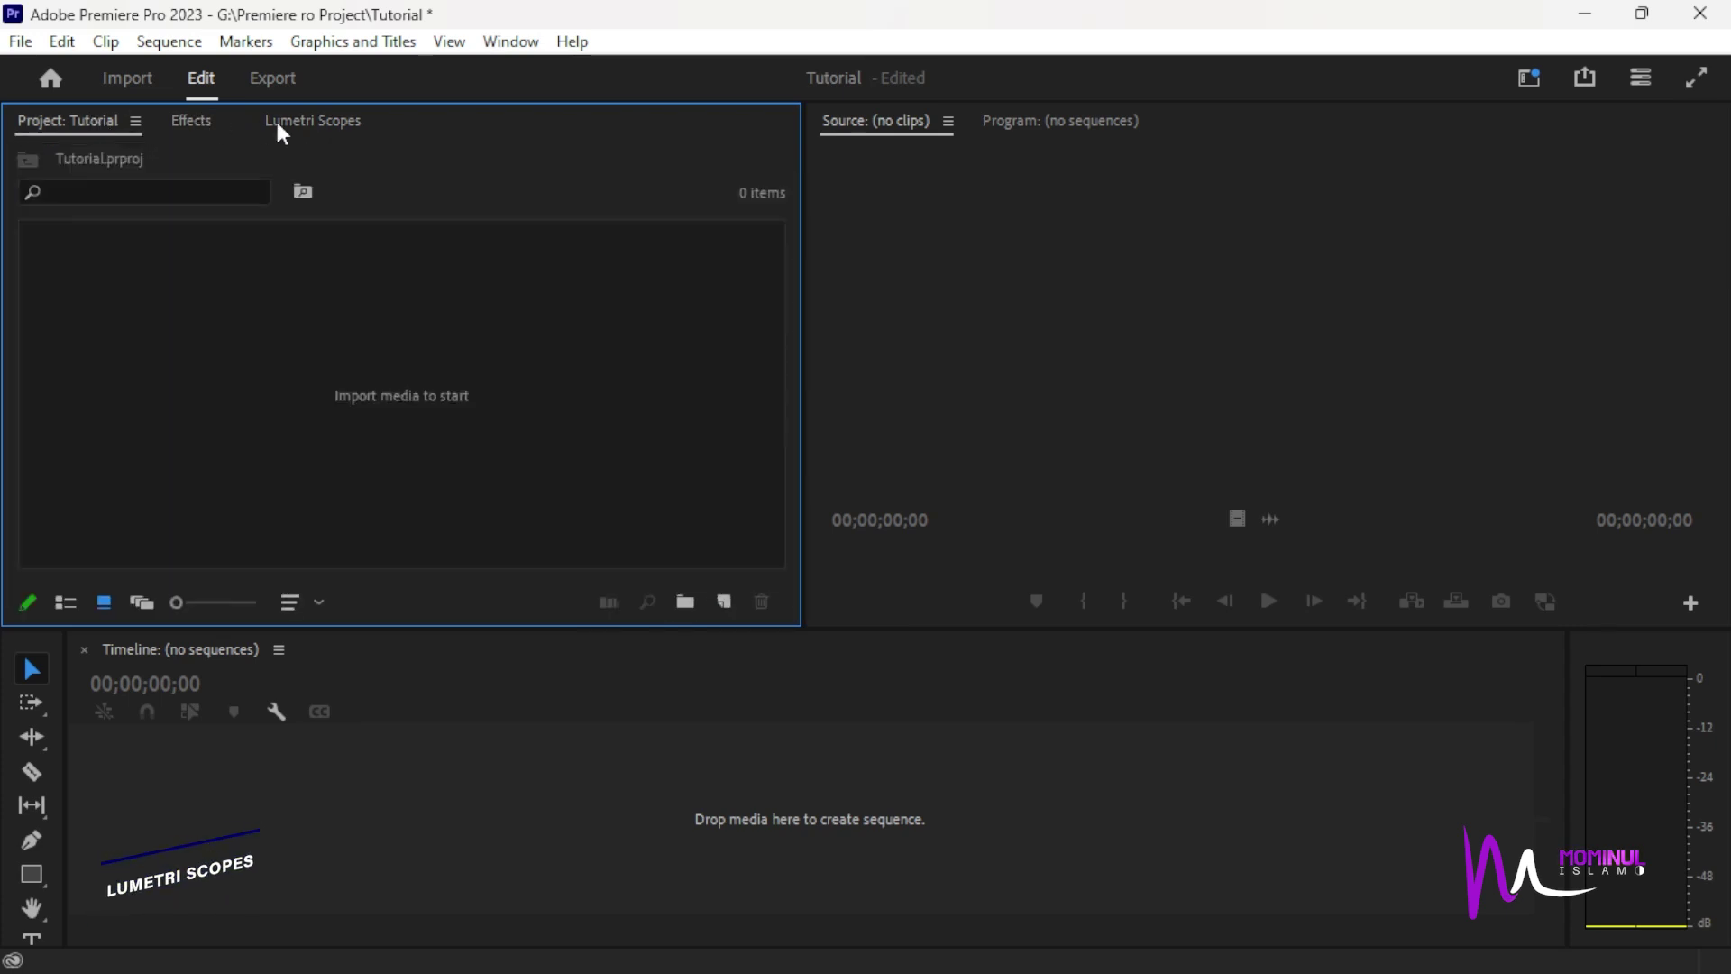
Open the Effect Controls panel and dock it in its own column beside the Source and Program monitors.
{"action": "left_click", "coordinate": [512, 43]}
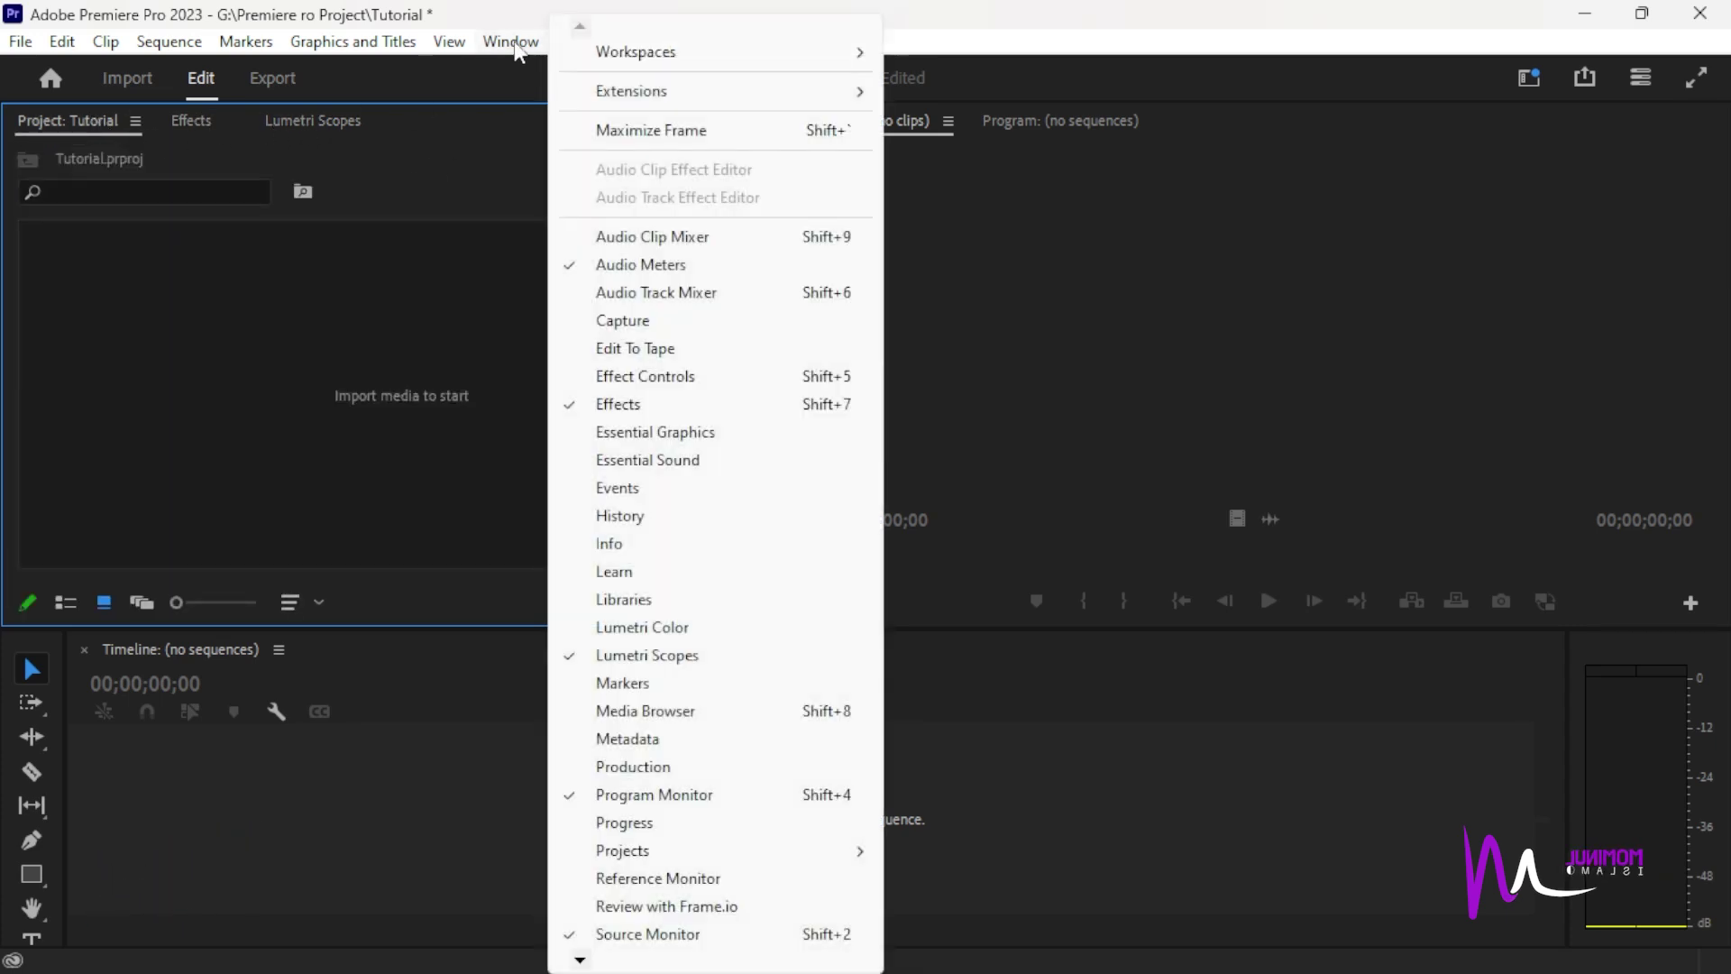
{"action": "left_click", "coordinate": [628, 377]}
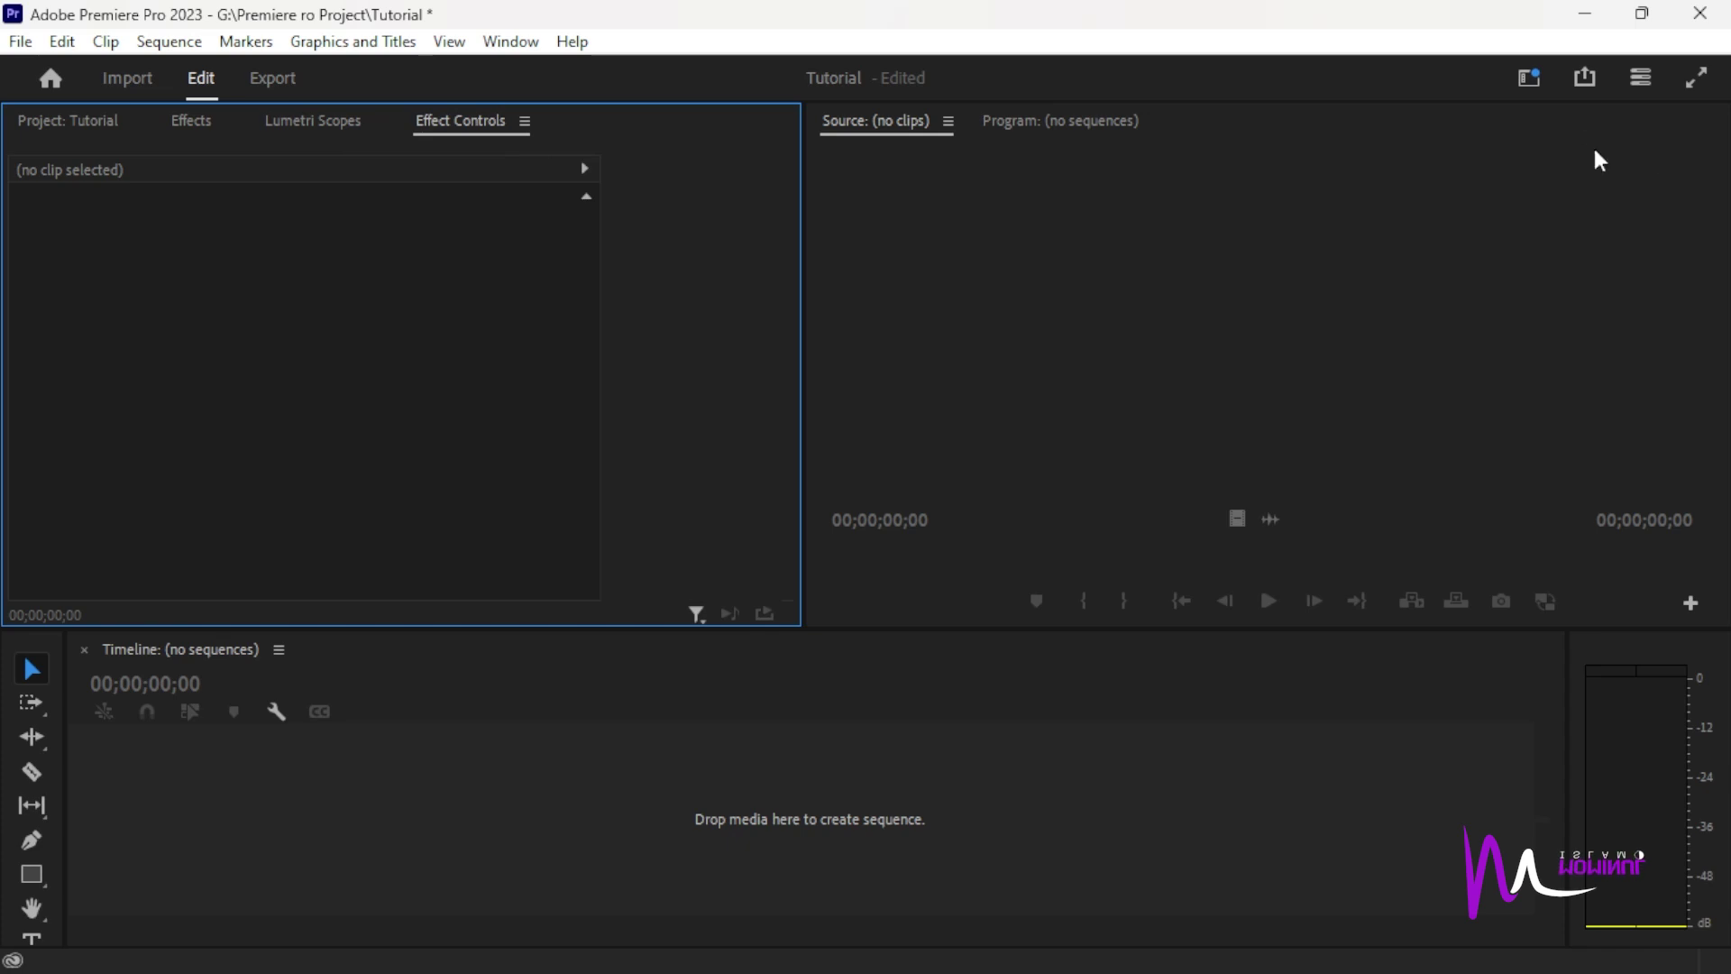
{"action": "left_click_drag", "start_coordinate": [456, 130], "coordinate": [1688, 336]}
Narrow the Project panel group, bring the Project panel to the front, and shrink the audio meters to widen the timeline.
{"action": "left_click_drag", "start_coordinate": [803, 297], "coordinate": [710, 301]}
{"action": "left_click", "coordinate": [108, 122]}
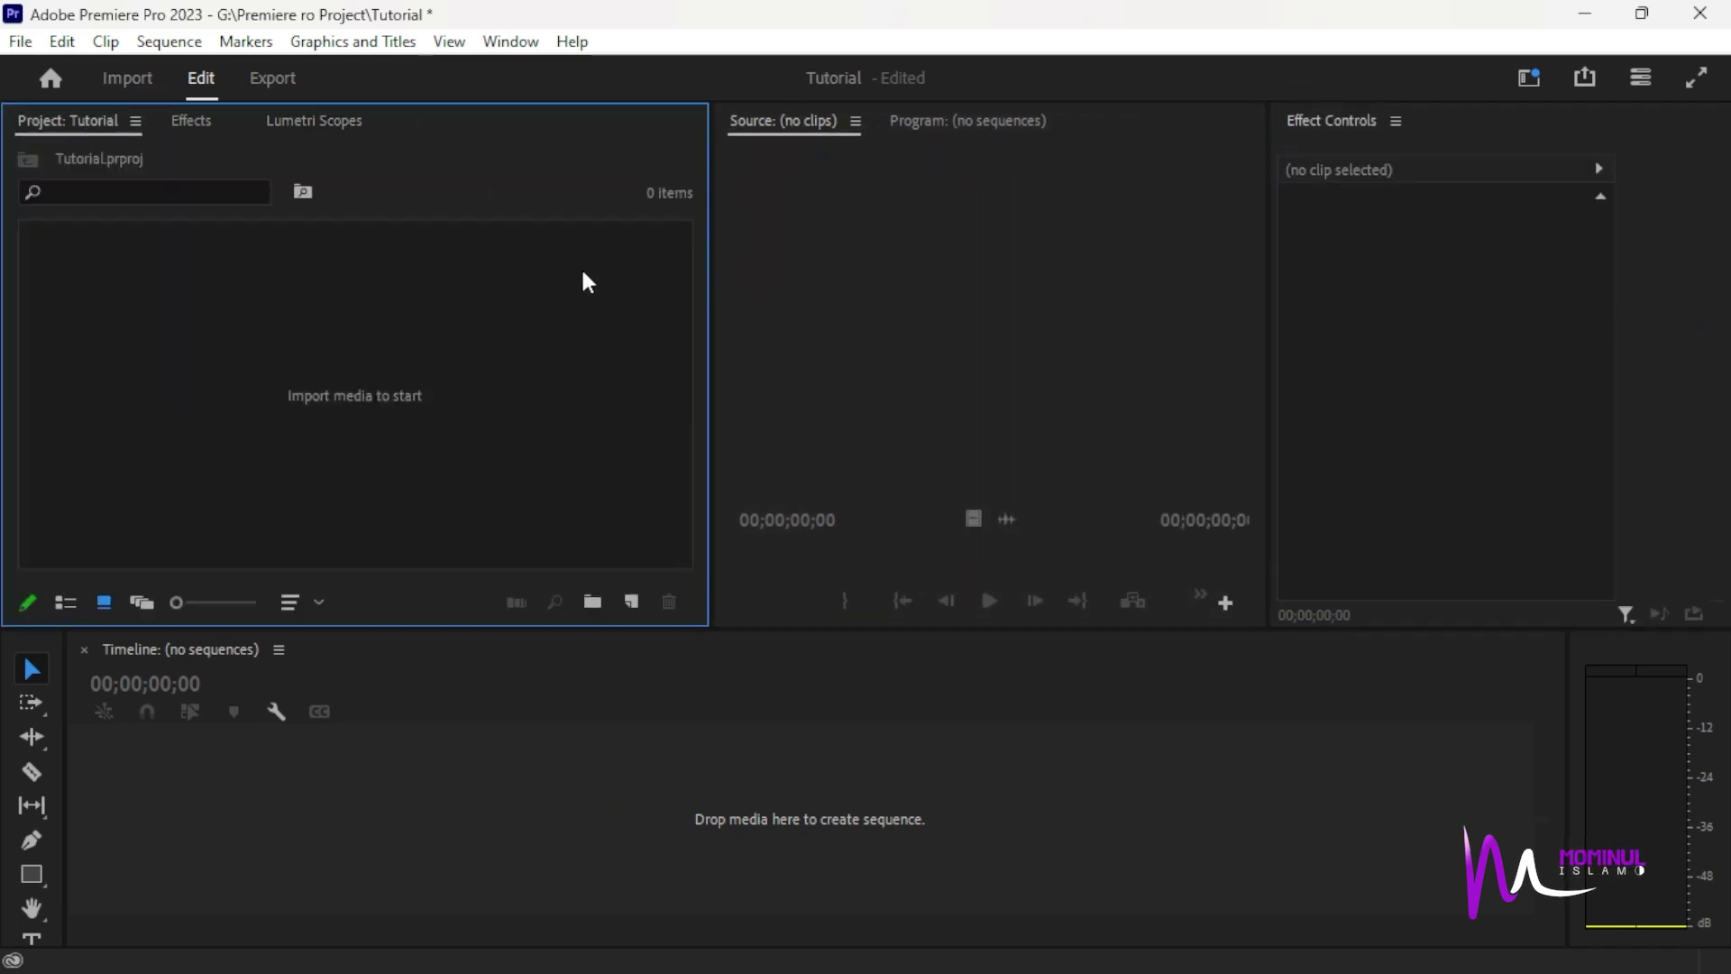
{"action": "left_click", "coordinate": [1016, 336]}
{"action": "left_click", "coordinate": [1433, 365]}
{"action": "left_click_drag", "start_coordinate": [1575, 685], "coordinate": [1698, 677]}
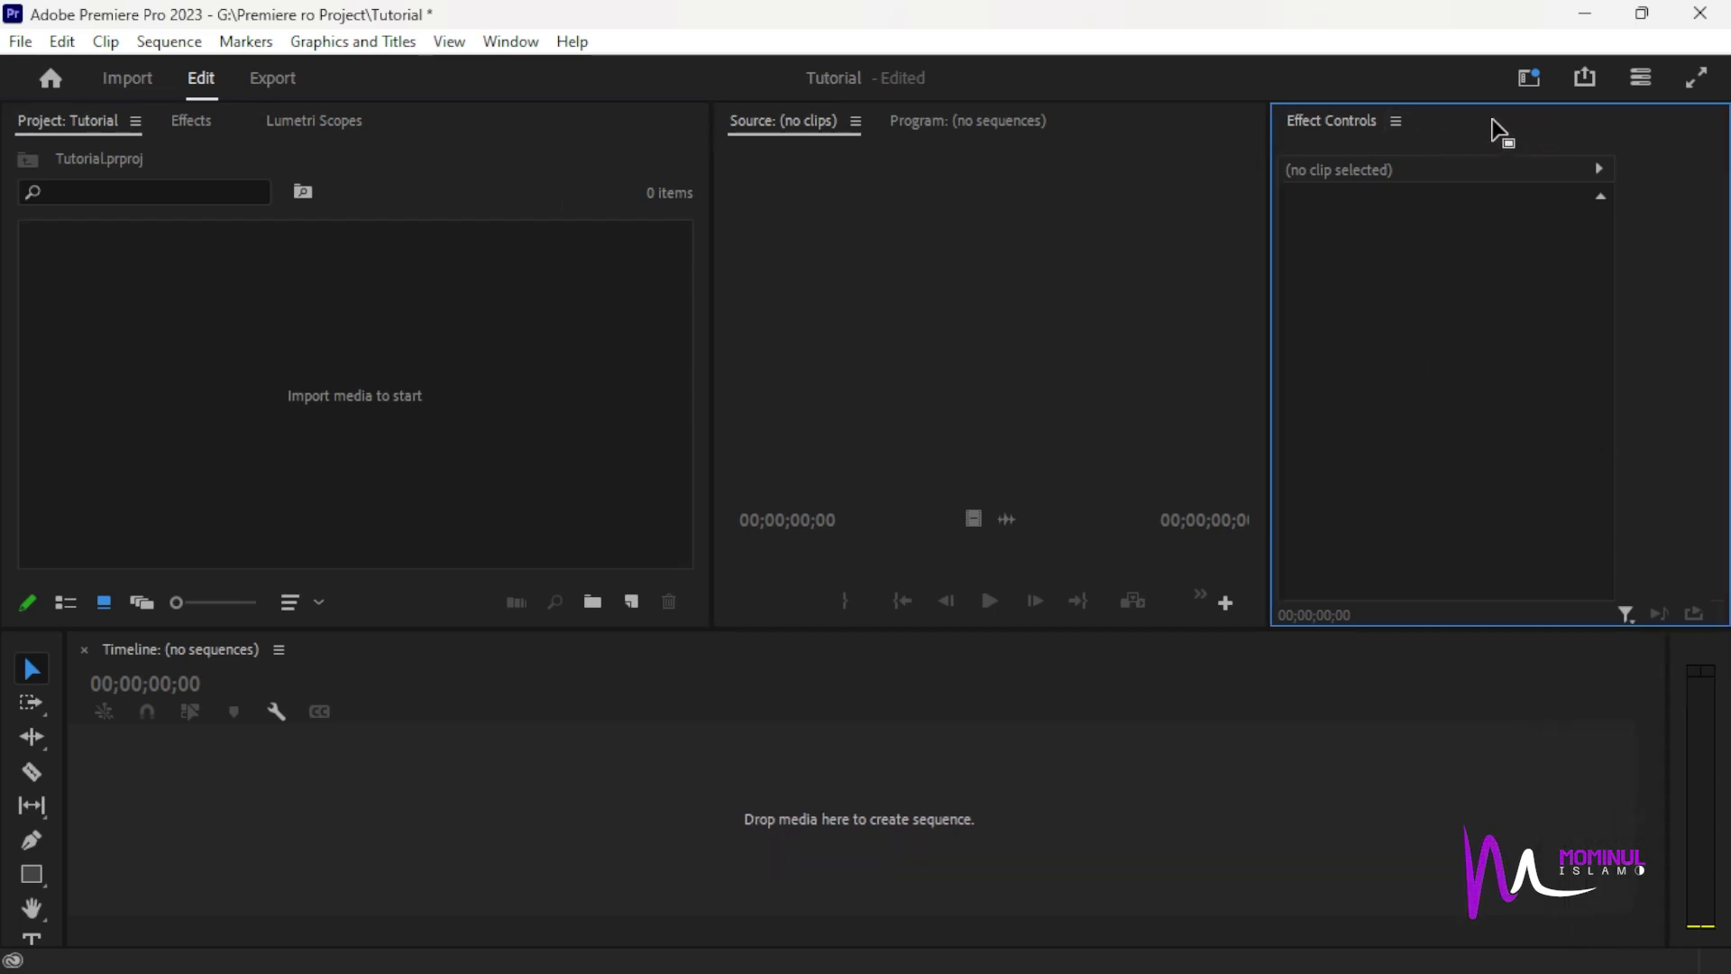
Open the Essential Sound panel and dock it in the same group as Effect Controls.
{"action": "left_click", "coordinate": [508, 52]}
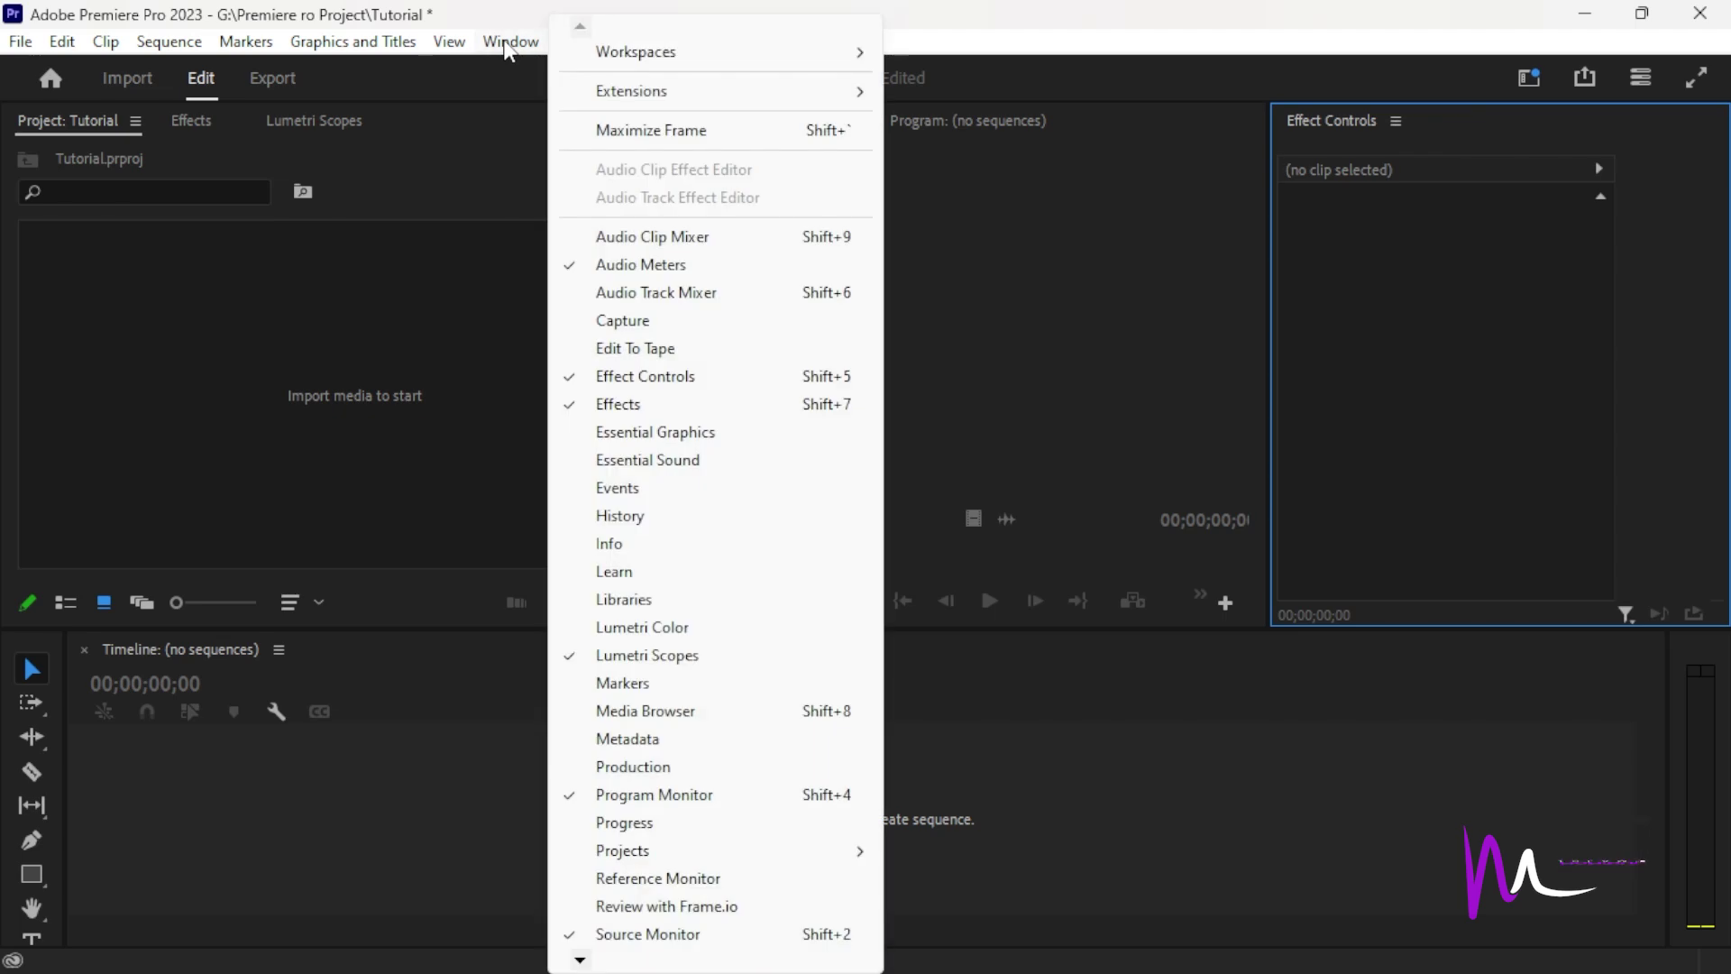
{"action": "left_click", "coordinate": [629, 461]}
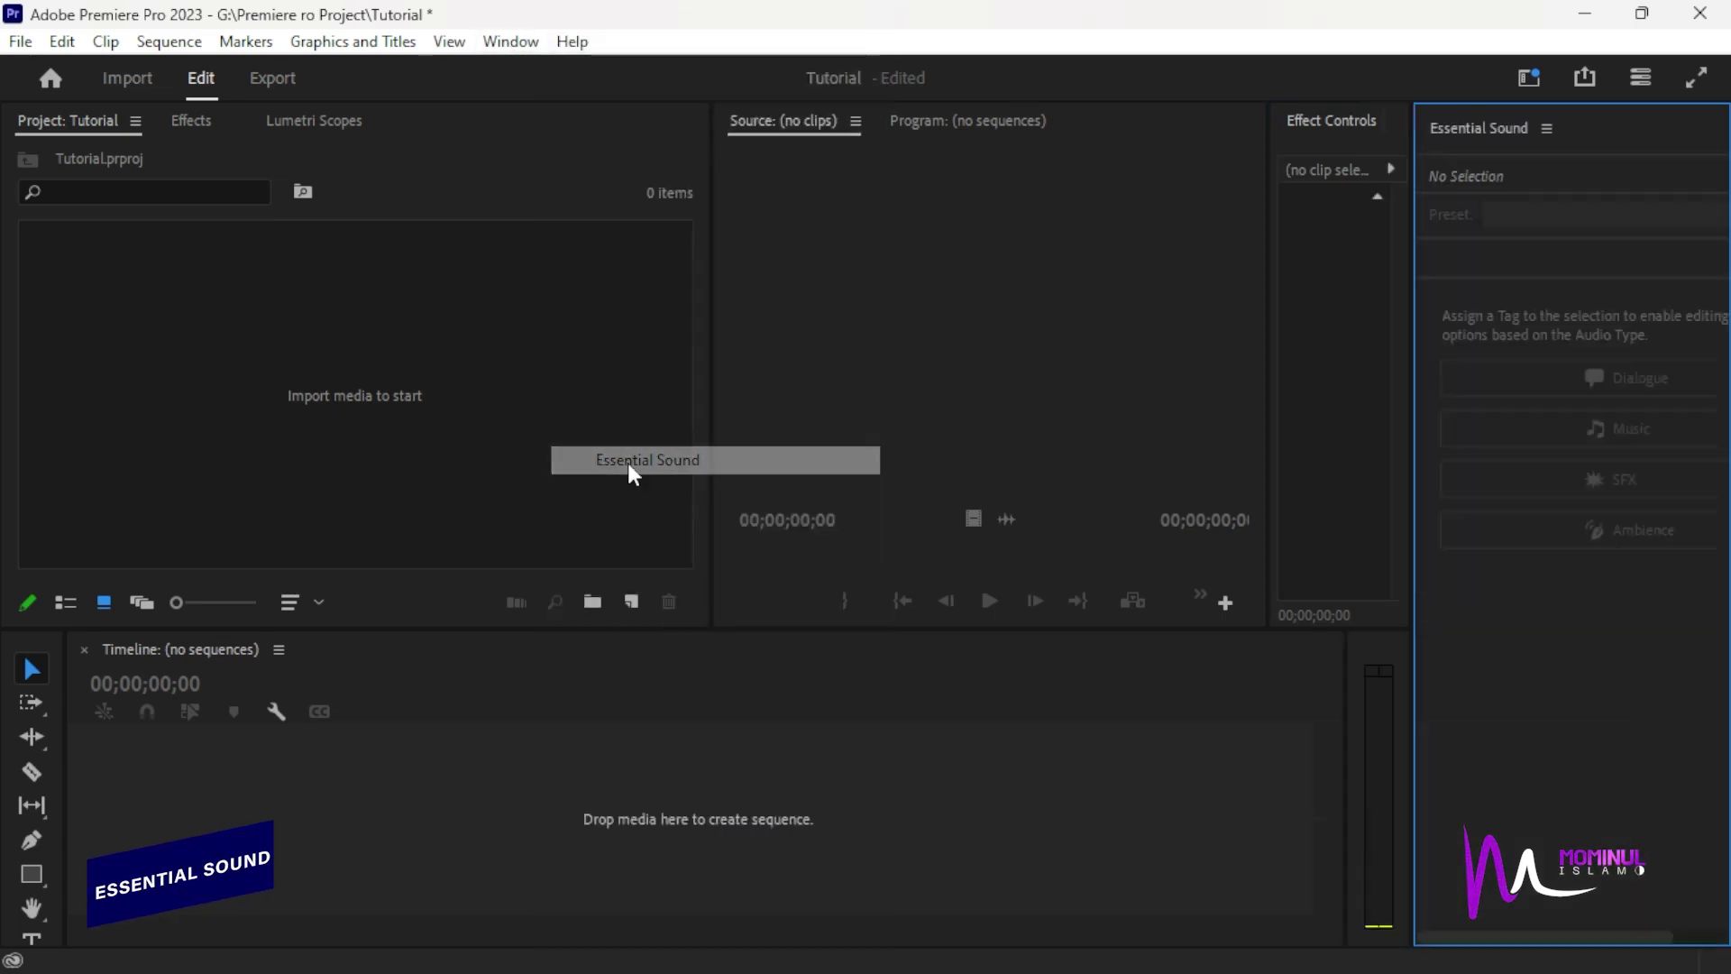
{"action": "left_click", "coordinate": [1313, 116]}
{"action": "left_click", "coordinate": [1463, 127]}
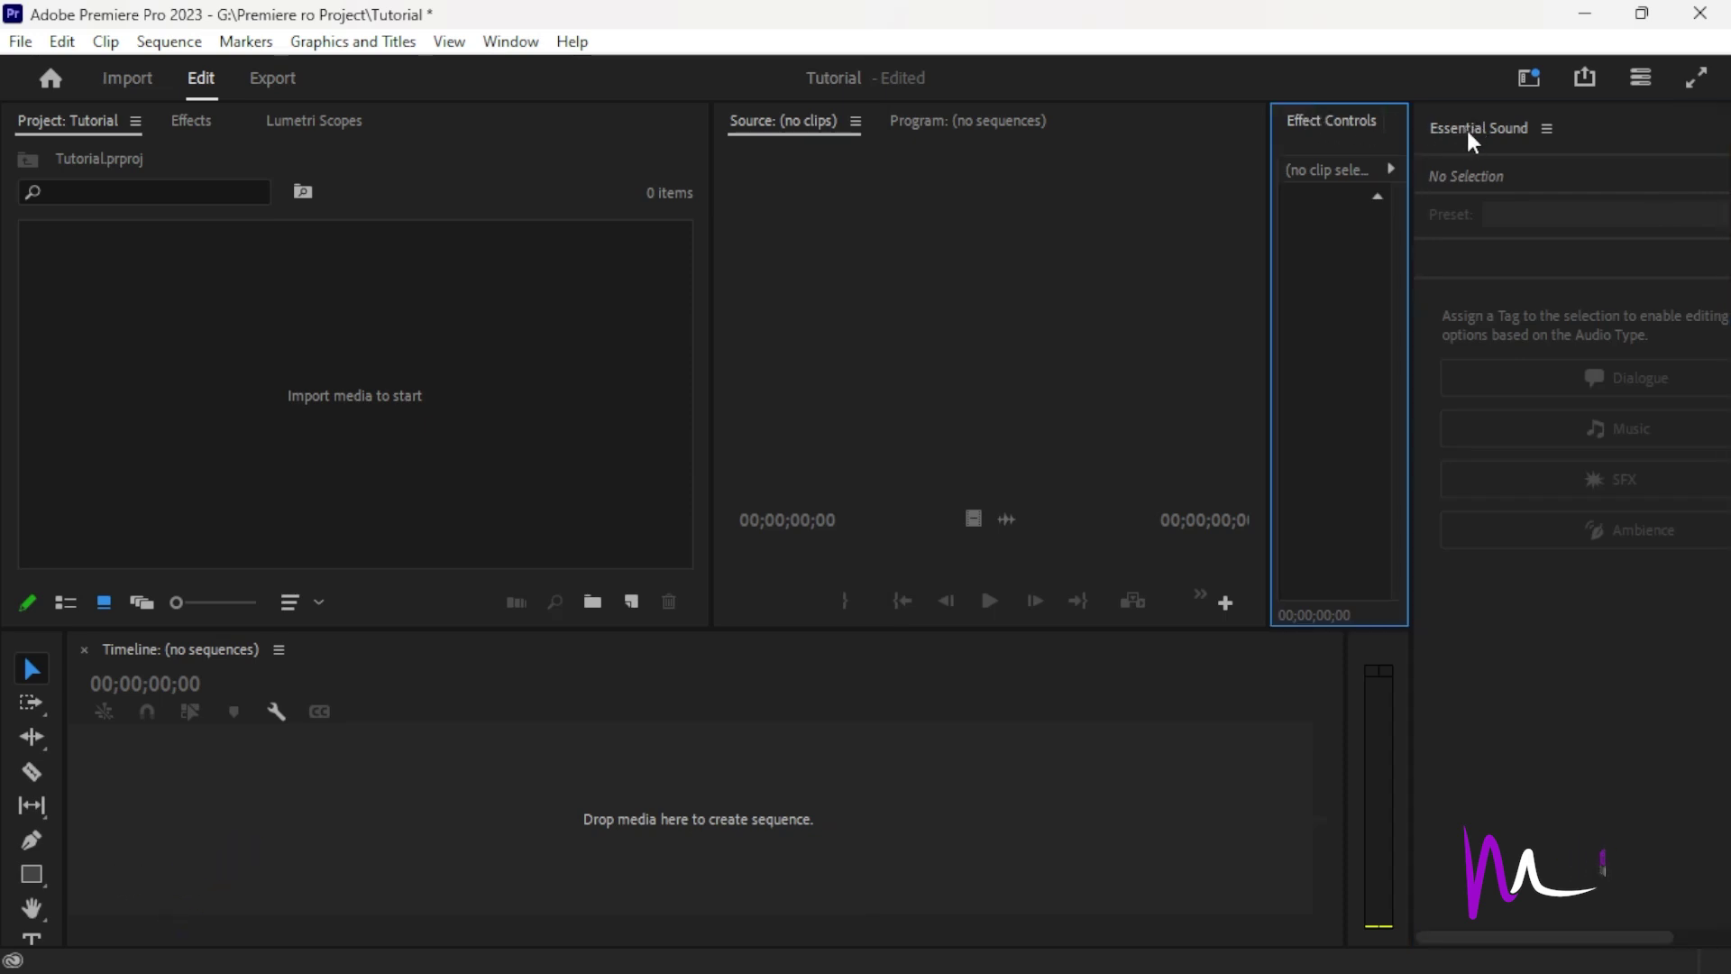
{"action": "left_click_drag", "start_coordinate": [1490, 135], "coordinate": [1398, 137]}
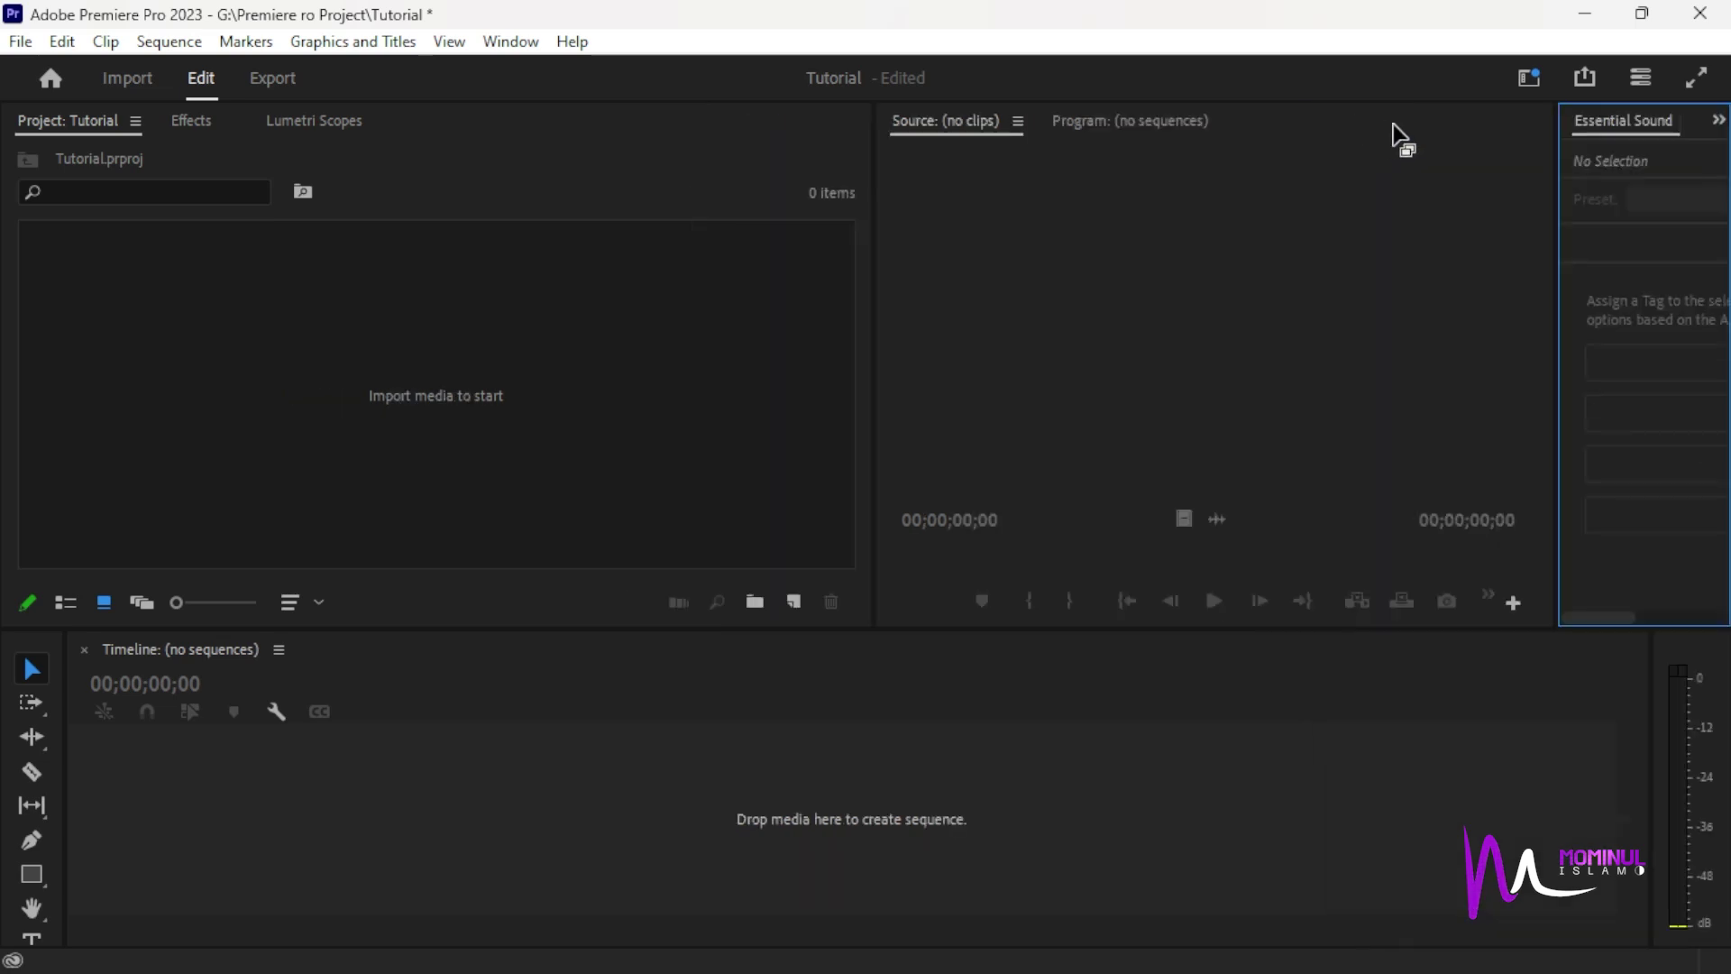
Widen the column holding Essential Sound and Effect Controls, and place Effect Controls first in that group.
{"action": "left_click_drag", "start_coordinate": [1558, 198], "coordinate": [1271, 212]}
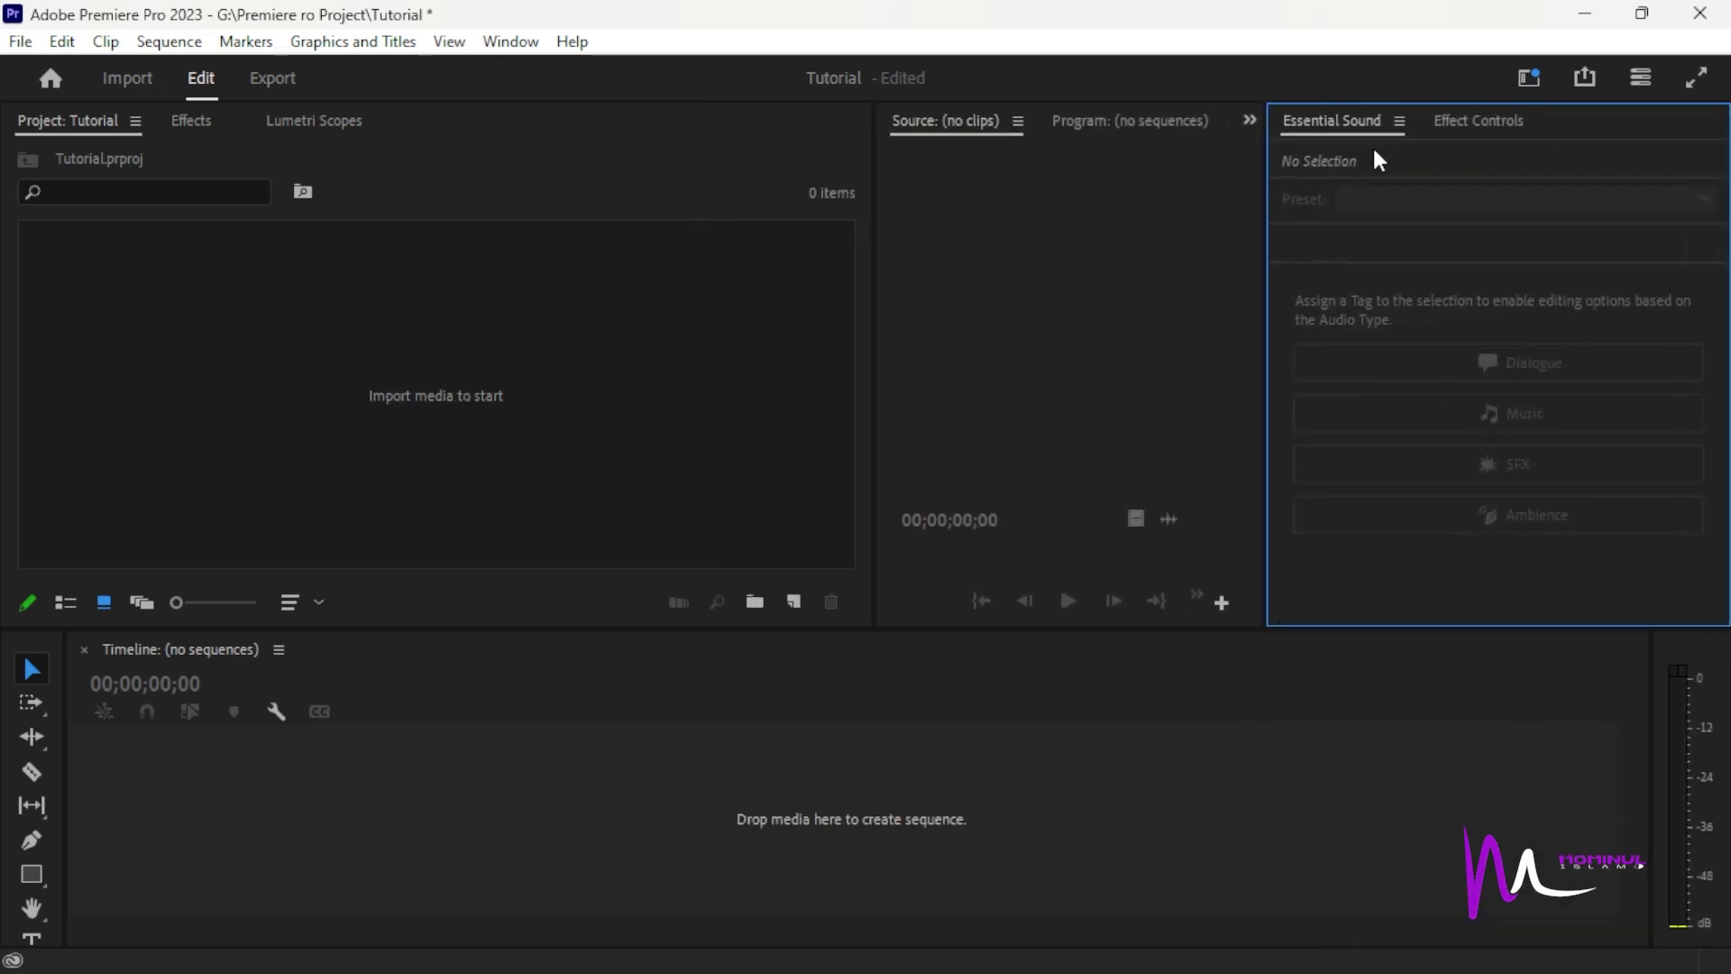
{"action": "left_click_drag", "start_coordinate": [1469, 120], "coordinate": [1353, 128]}
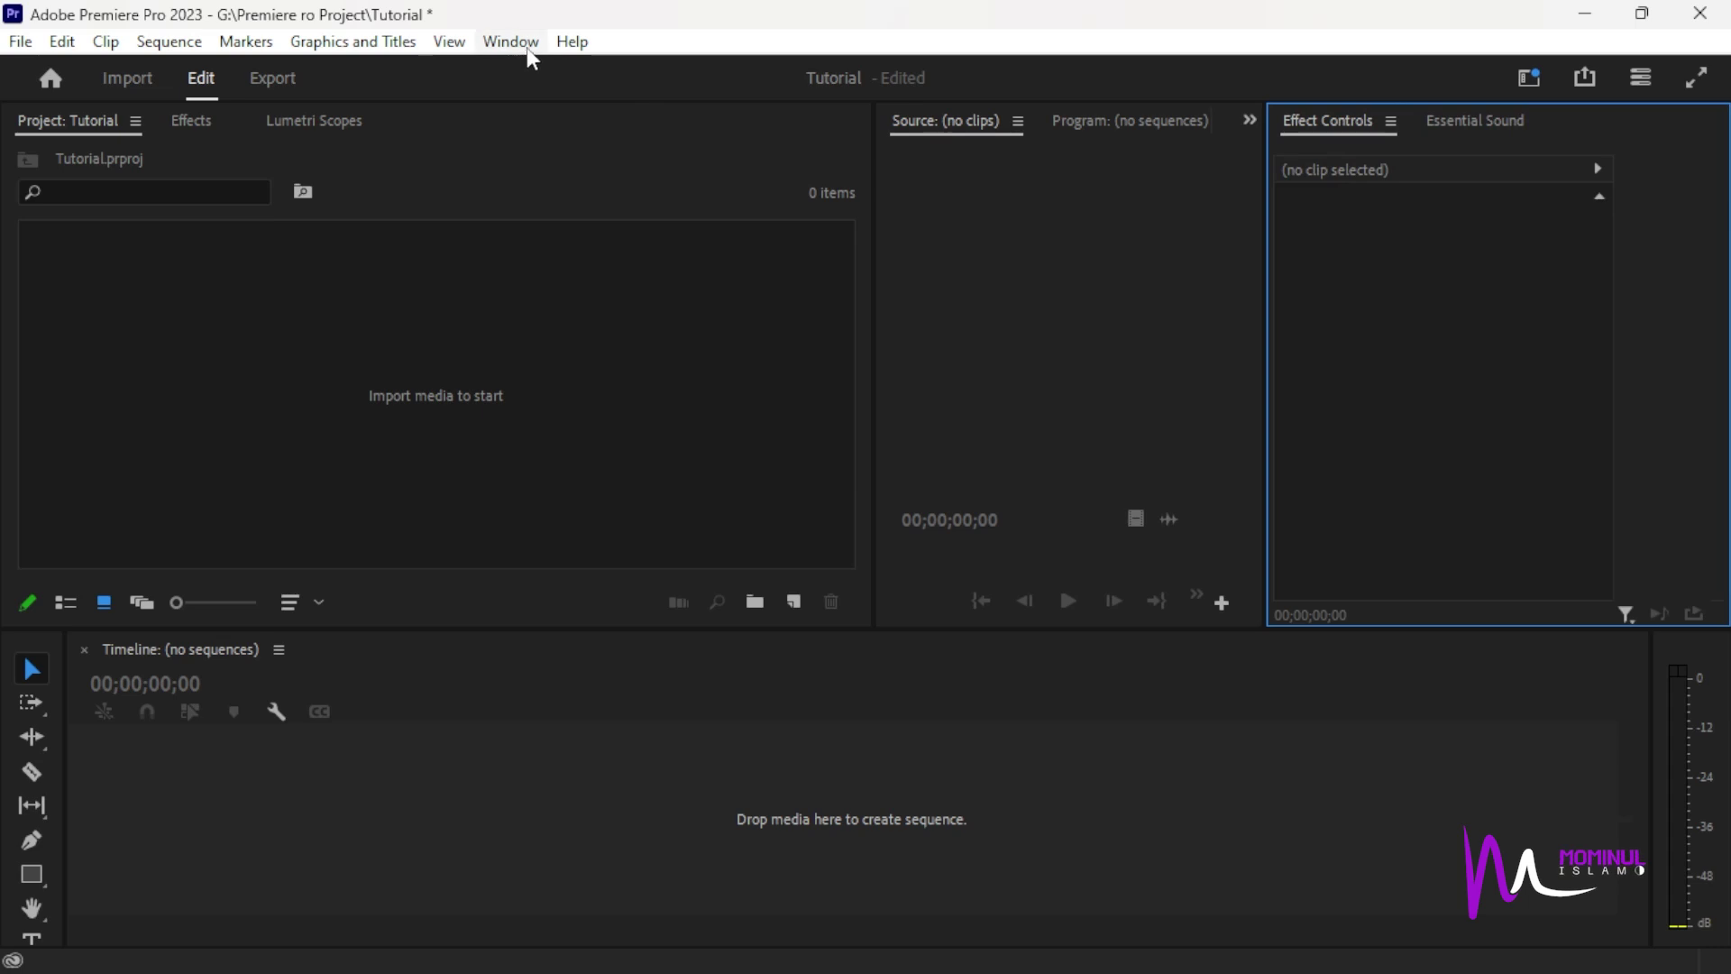
Open the Essential Graphics panel, place it last in the Effect Controls group, and widen that group while narrowing the Project group.
{"action": "left_click", "coordinate": [528, 50]}
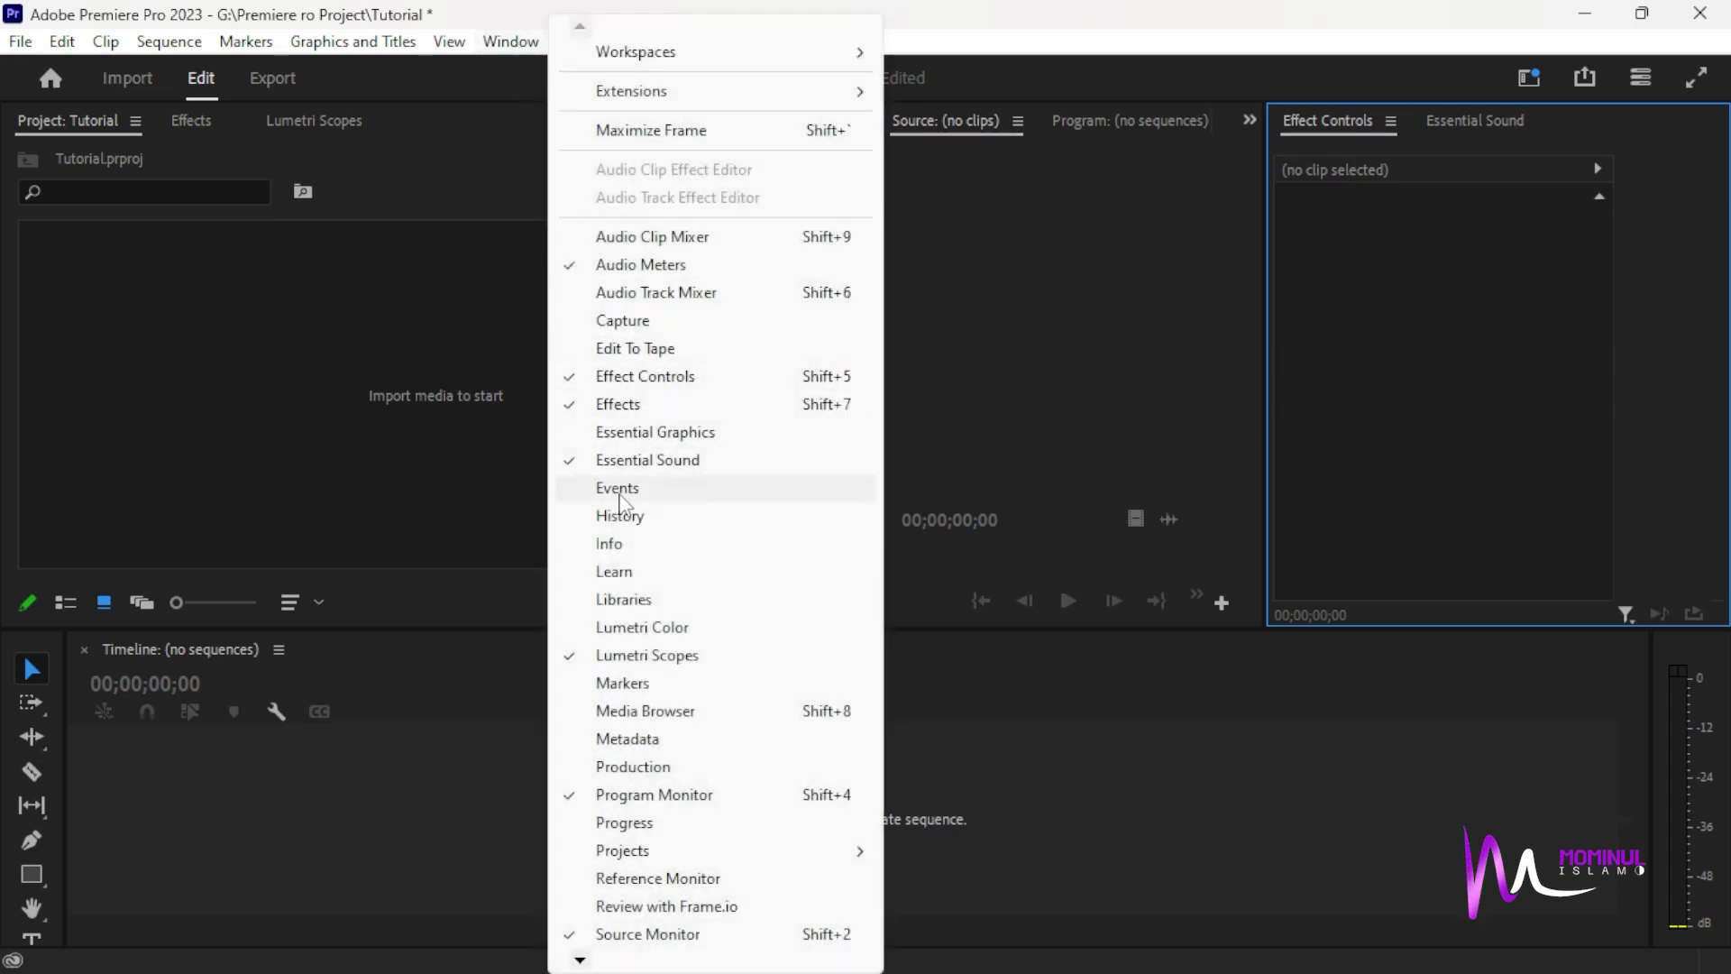
{"action": "left_click", "coordinate": [635, 437]}
{"action": "left_click_drag", "start_coordinate": [1473, 127], "coordinate": [1338, 129]}
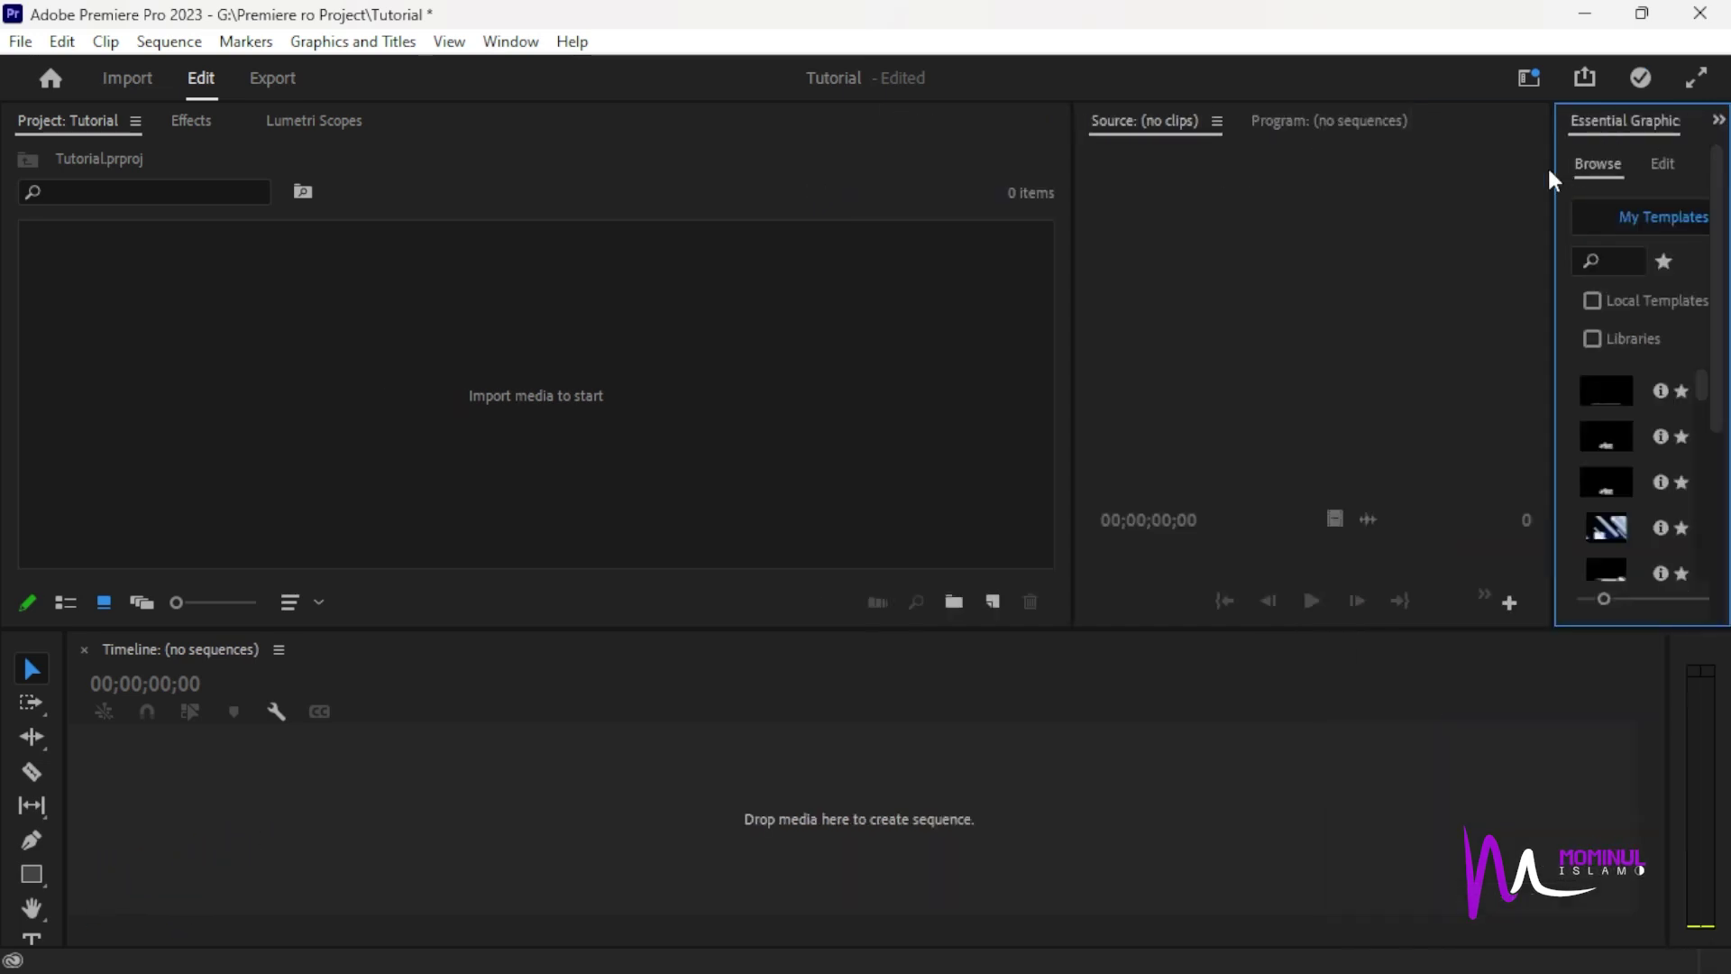
{"action": "left_click_drag", "start_coordinate": [1071, 260], "coordinate": [678, 271]}
{"action": "left_click_drag", "start_coordinate": [1552, 350], "coordinate": [1204, 347]}
{"action": "left_click_drag", "start_coordinate": [1289, 138], "coordinate": [1594, 119]}
Open the Lumetri Color panel, dock it in the Essential Graphics group, and narrow the Project panel group to enlarge the monitors.
{"action": "left_click", "coordinate": [508, 43]}
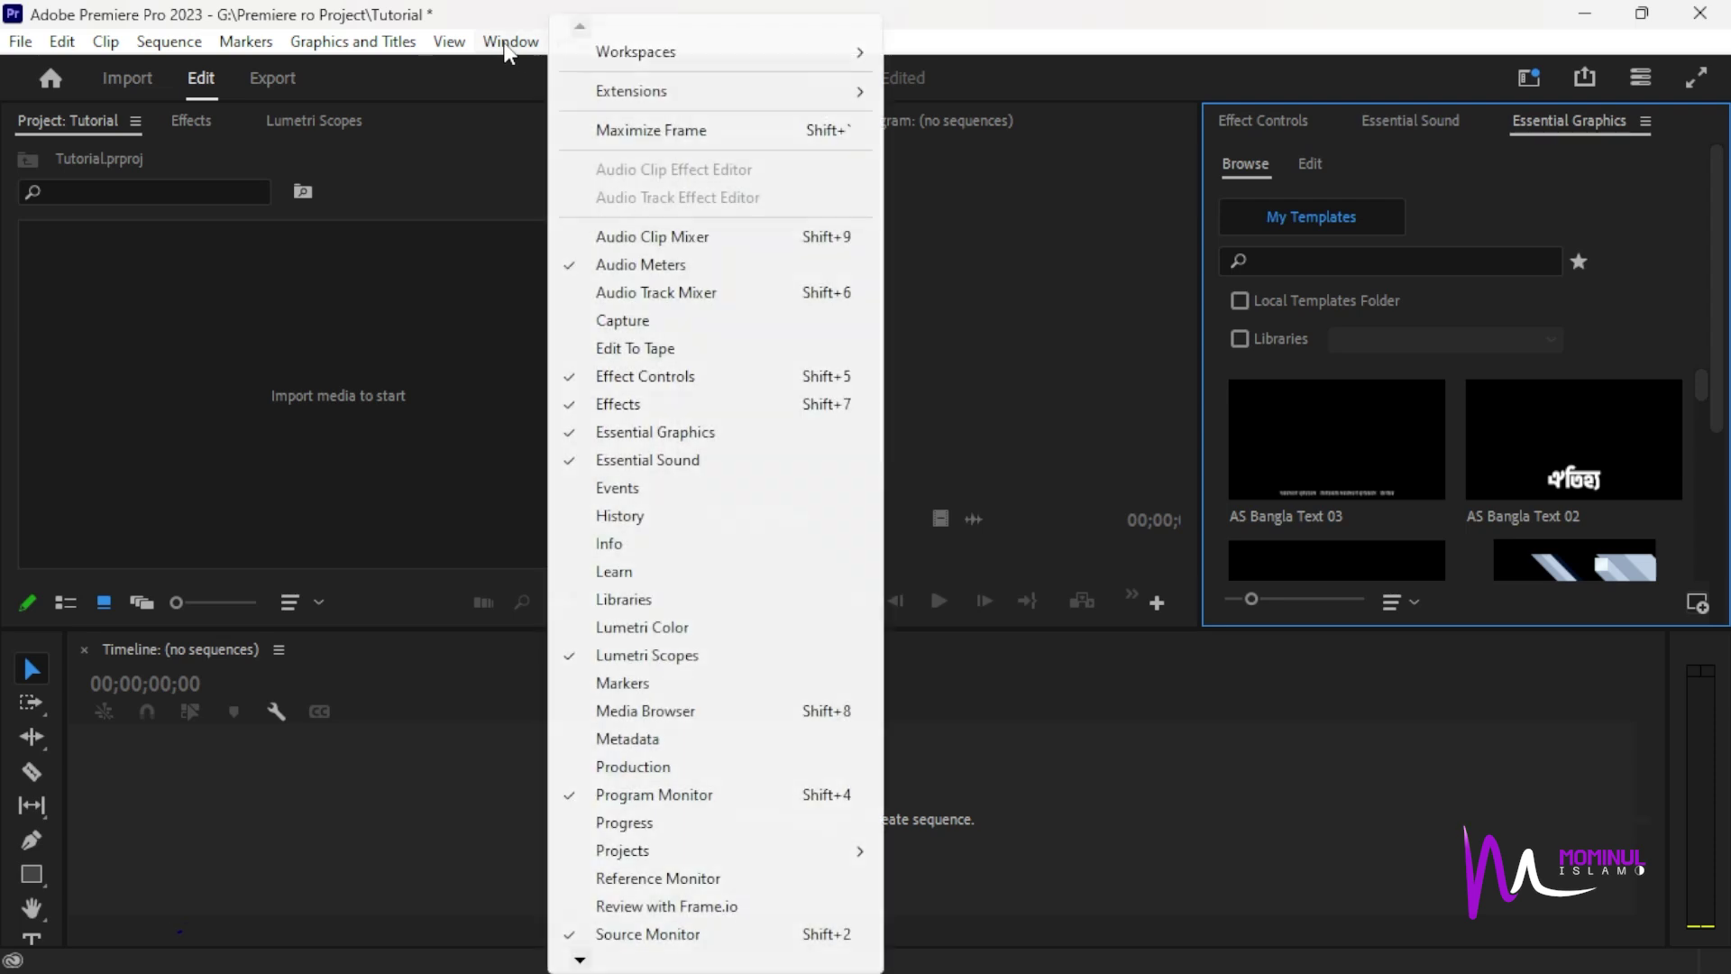
{"action": "left_click", "coordinate": [640, 627]}
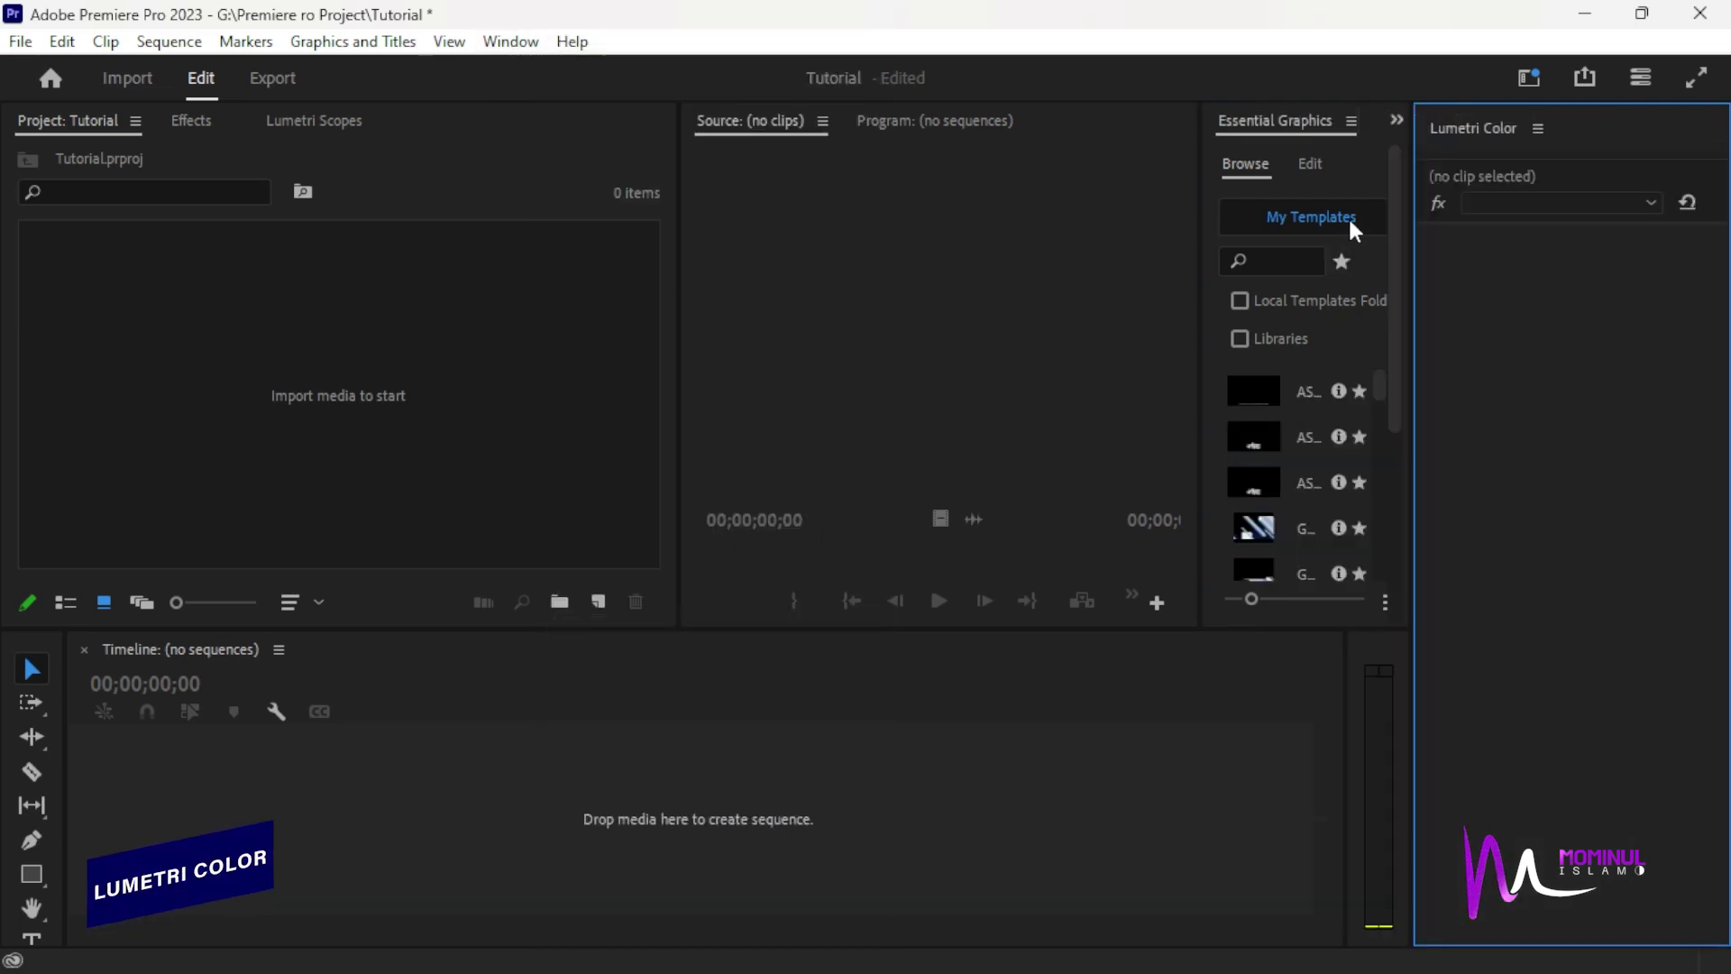
{"action": "left_click_drag", "start_coordinate": [1325, 121], "coordinate": [1214, 270]}
{"action": "left_click_drag", "start_coordinate": [1398, 115], "coordinate": [1651, 101]}
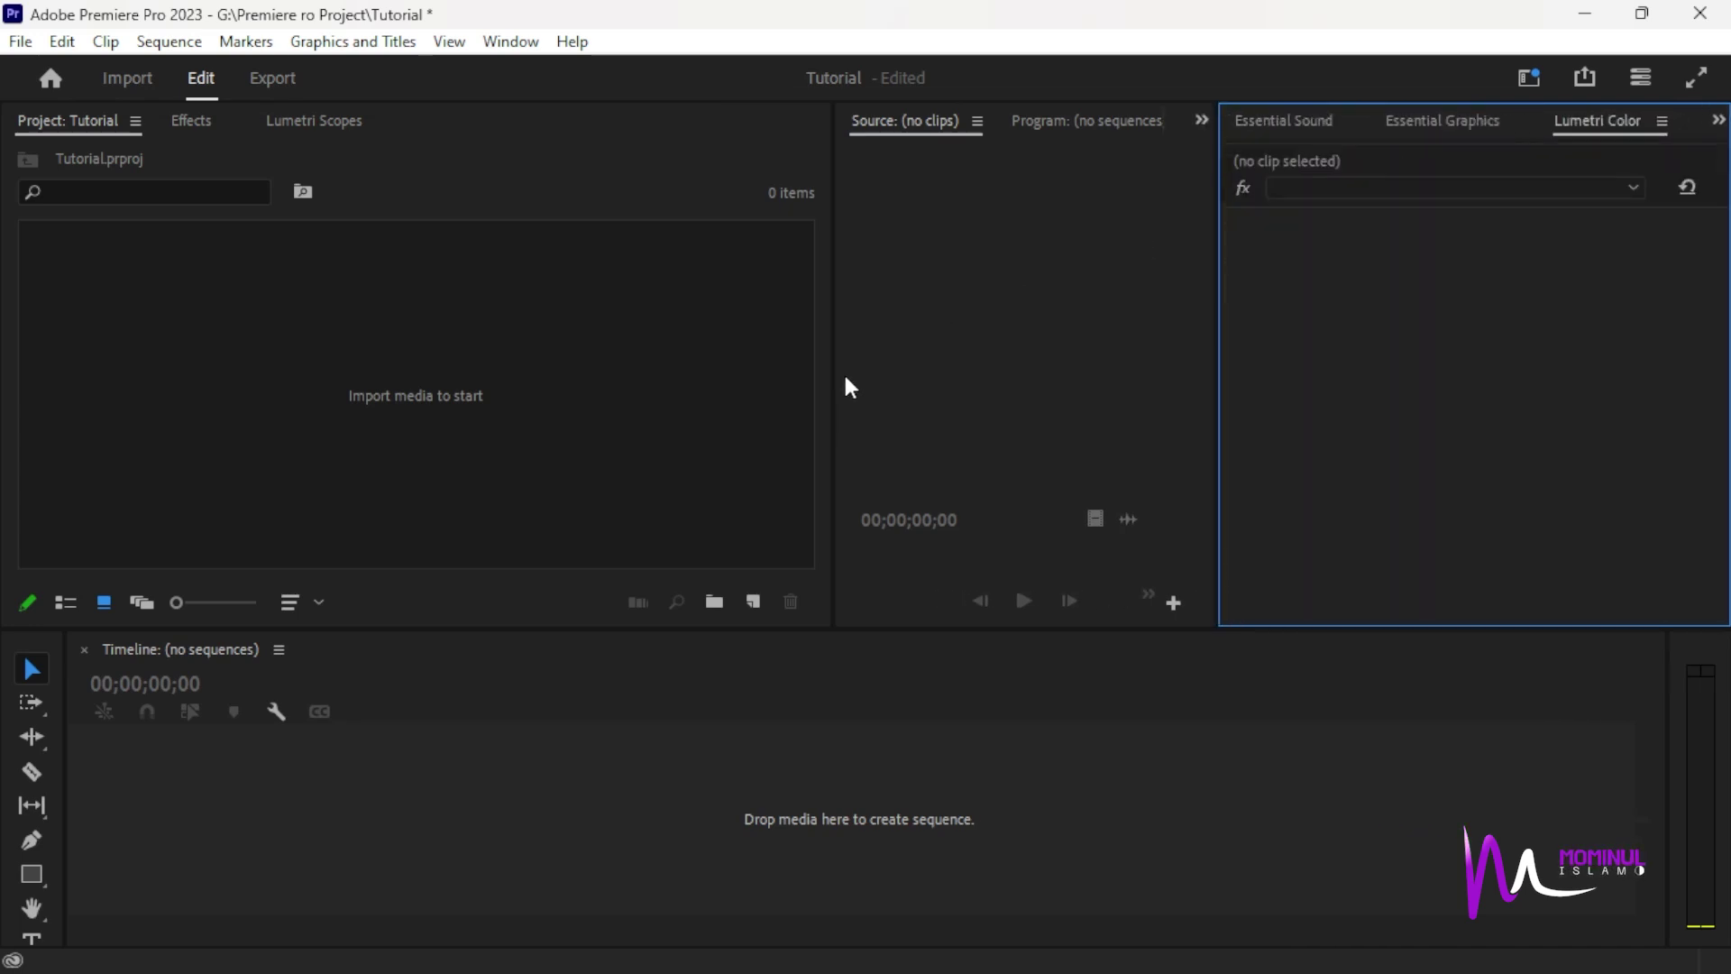
{"action": "left_click", "coordinate": [591, 386]}
{"action": "left_click_drag", "start_coordinate": [831, 375], "coordinate": [580, 348]}
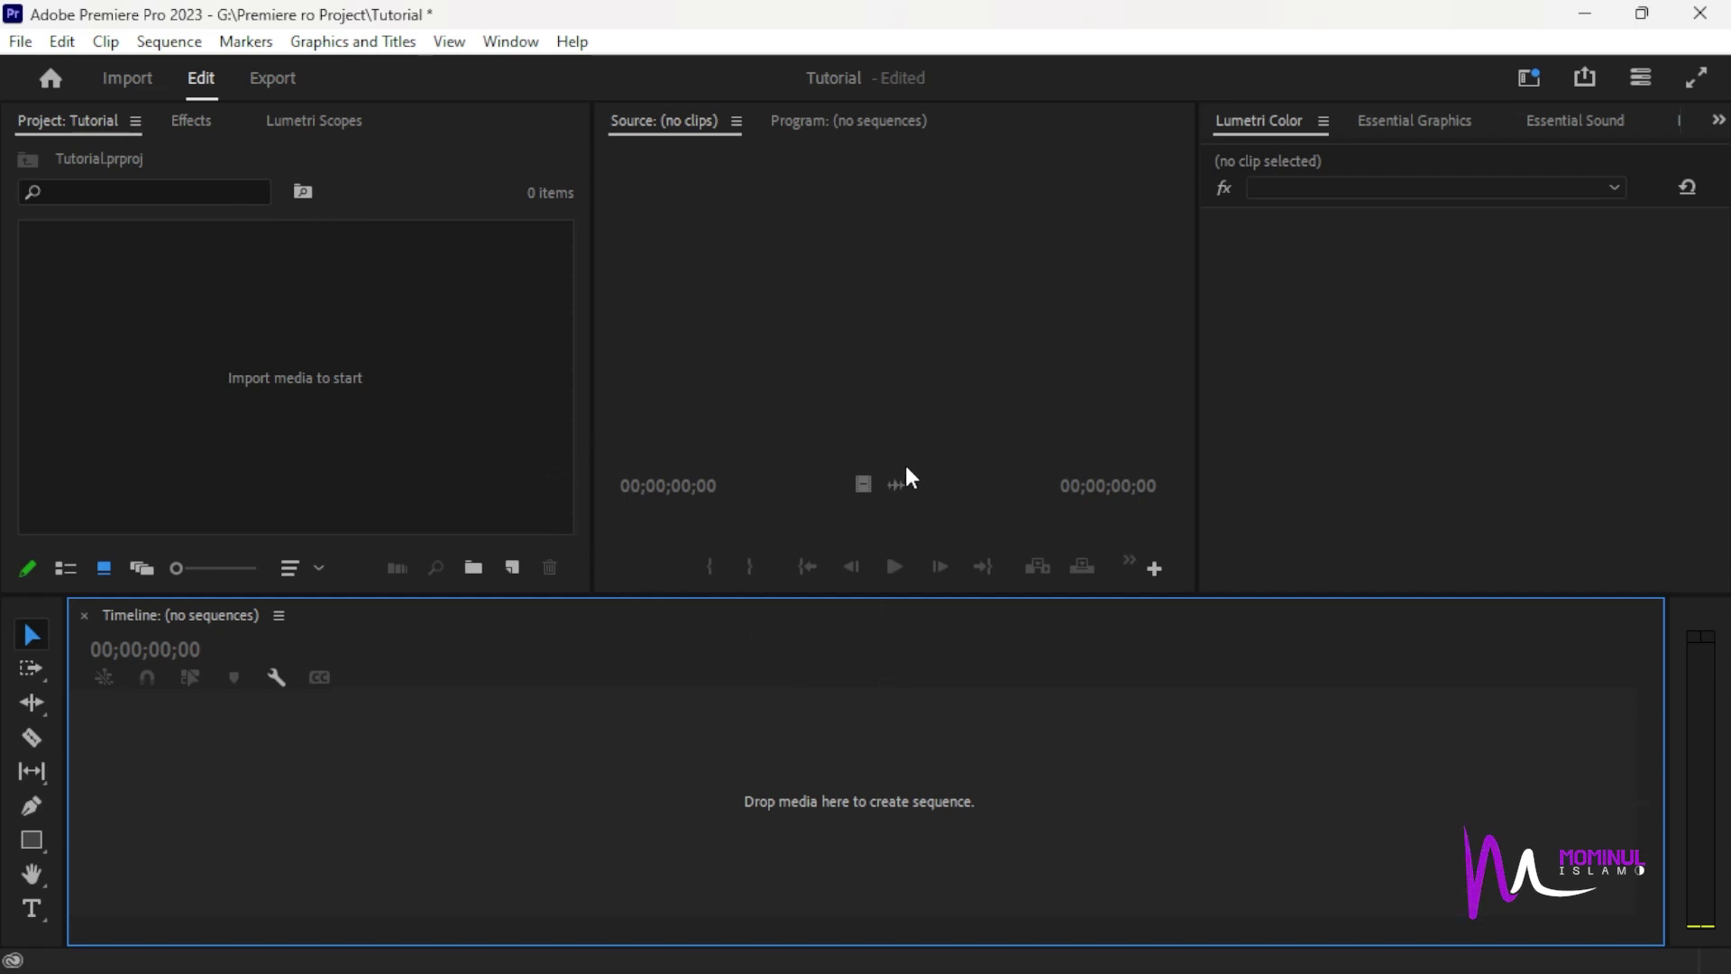
Save the current layout as a new workspace named Test.
{"action": "left_click", "coordinate": [1530, 81]}
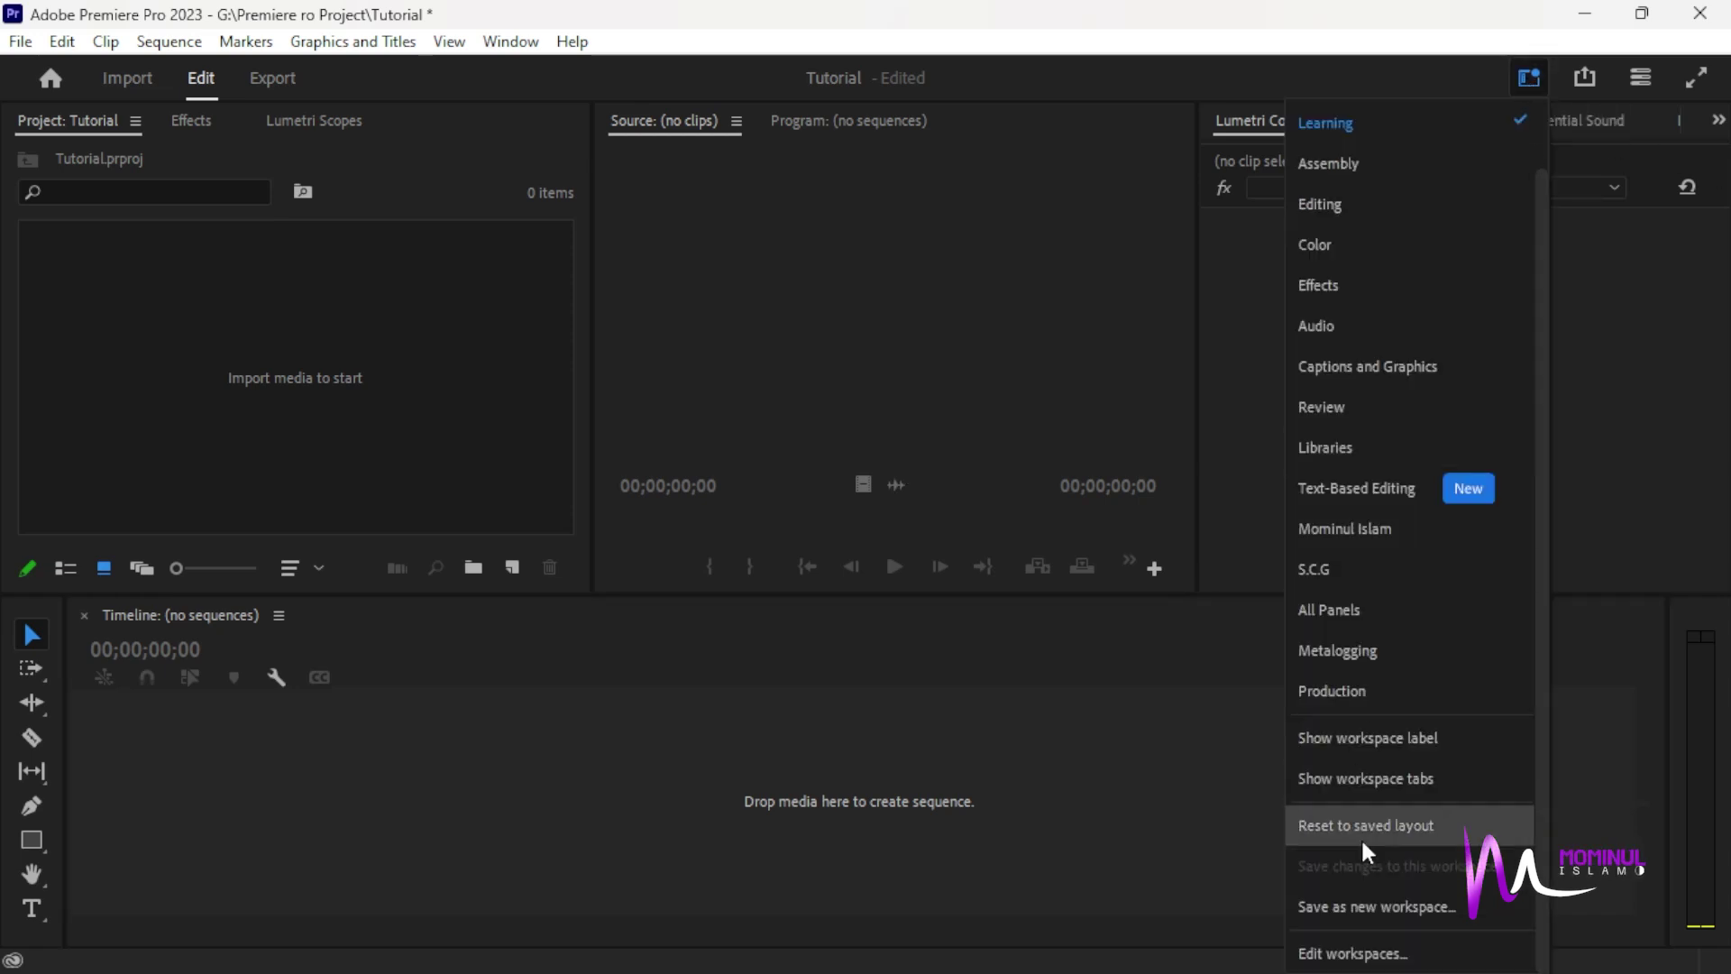
{"action": "left_click", "coordinate": [1344, 907]}
{"action": "left_click", "coordinate": [924, 484]}
{"action": "left_click_drag", "start_coordinate": [924, 484], "coordinate": [712, 485]}
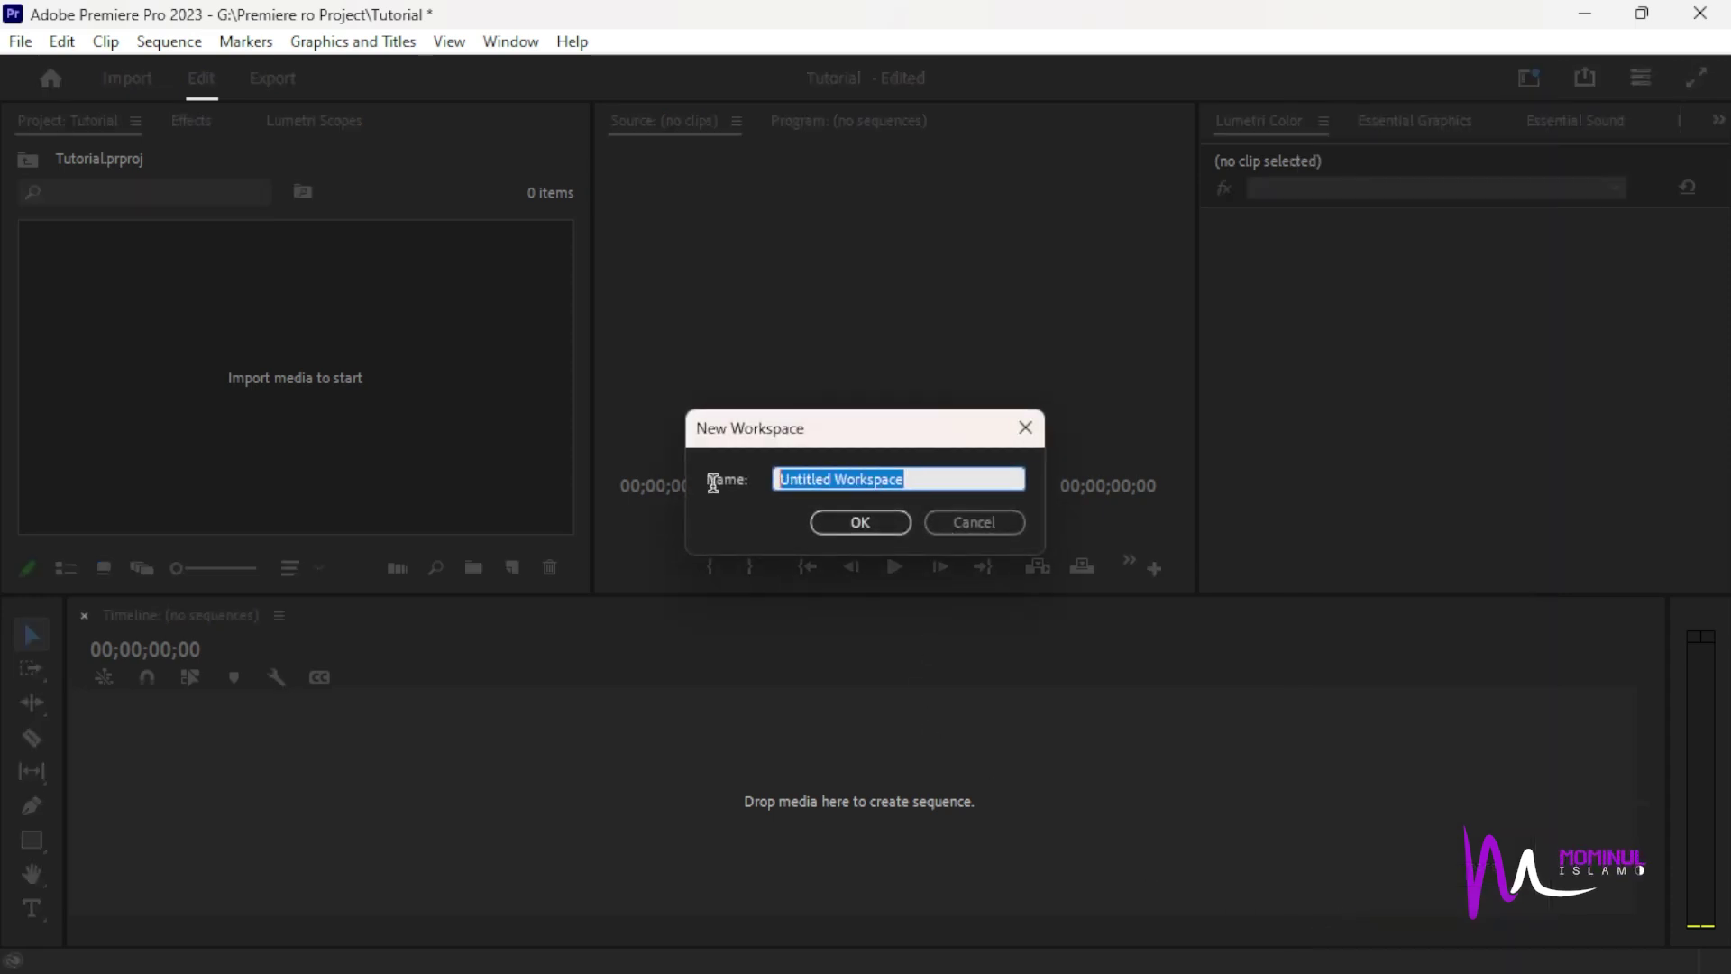
{"action": "type", "text": "Te"}
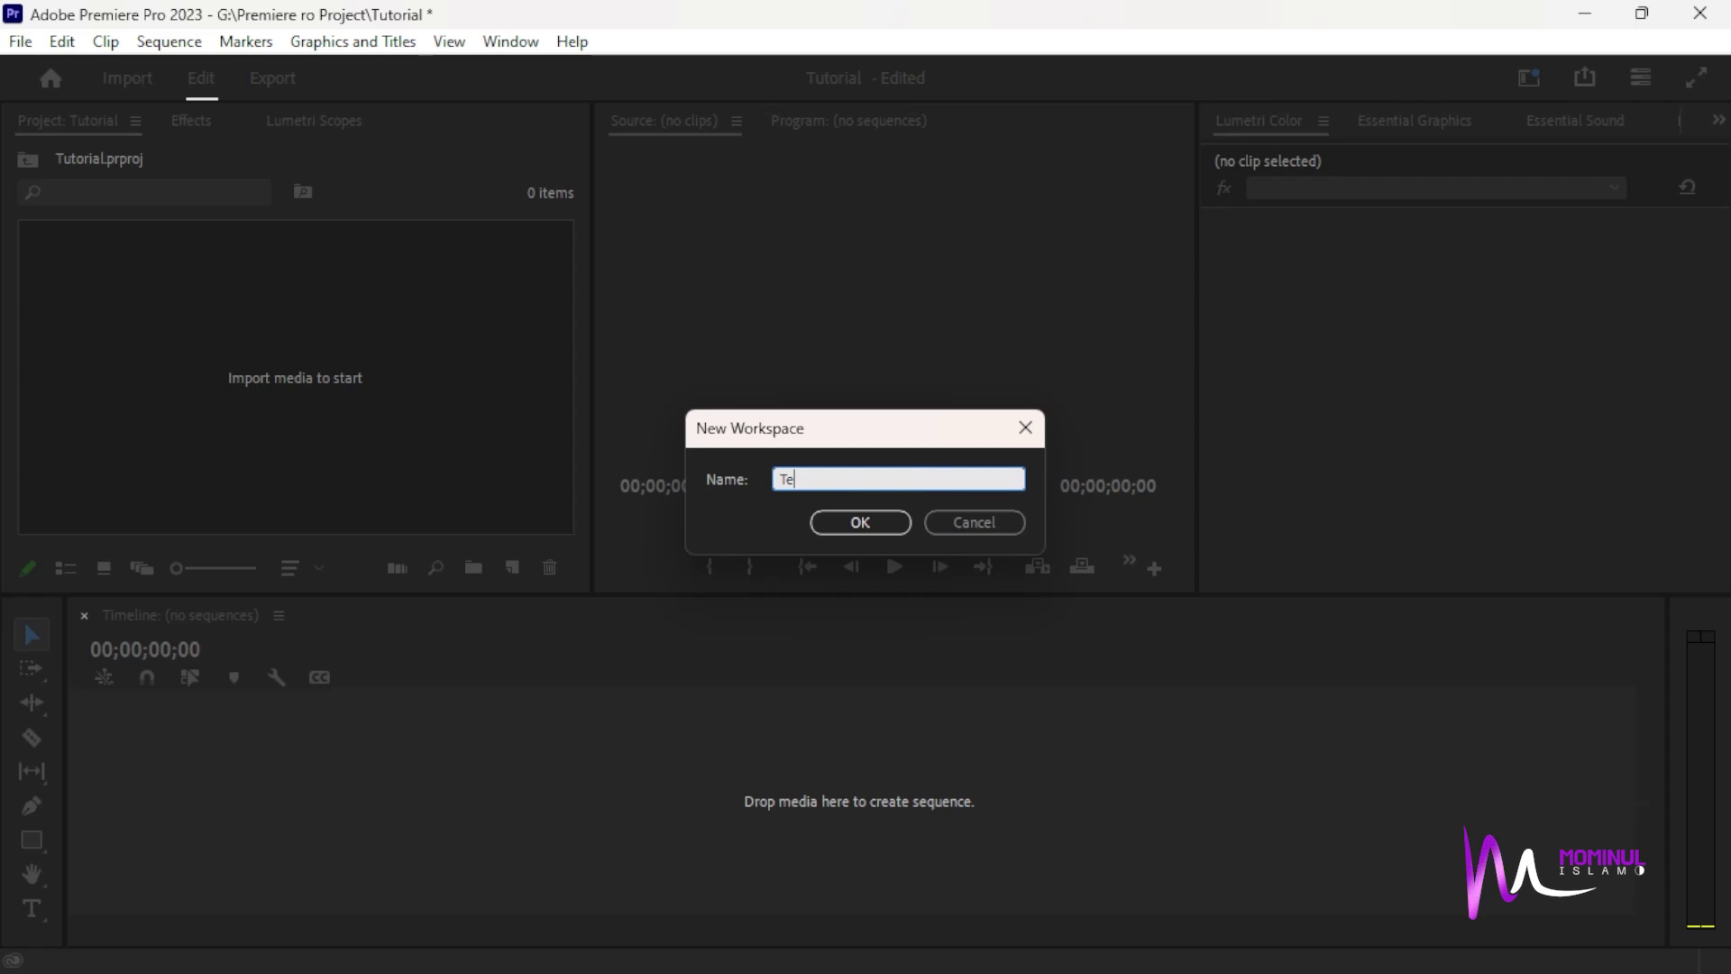
{"action": "type", "text": "st"}
{"action": "left_click", "coordinate": [861, 531]}
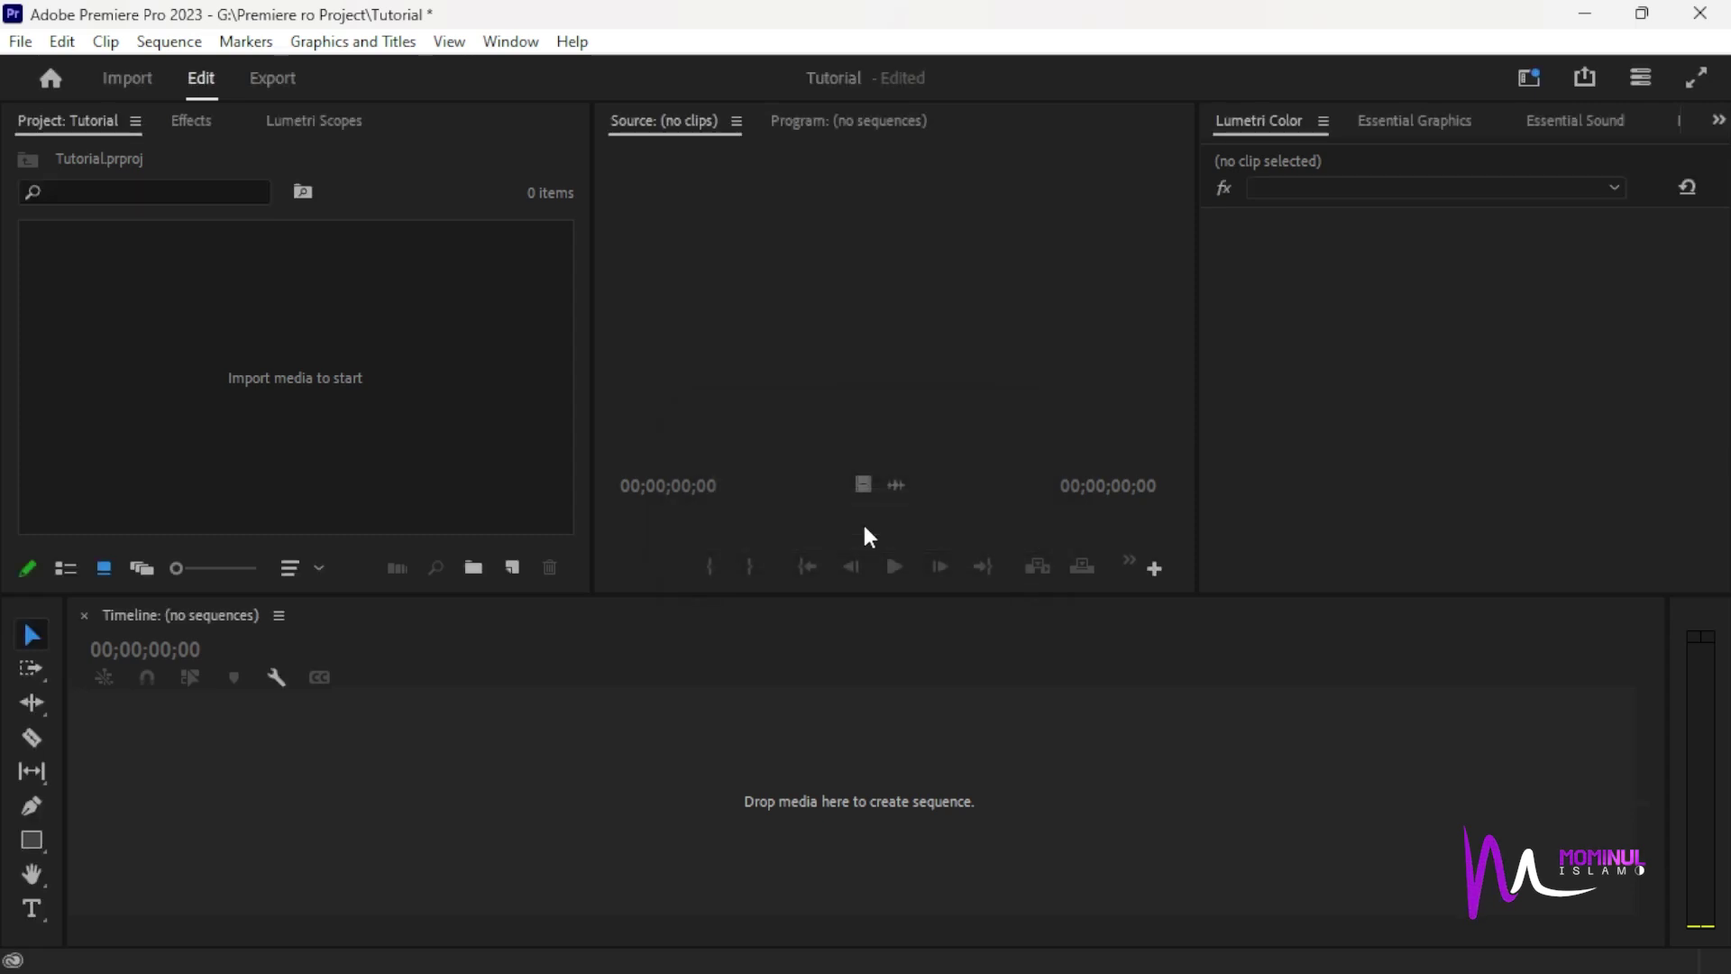
Delete the Test workspace from the workspace list and confirm the edit.
{"action": "left_click", "coordinate": [1528, 79]}
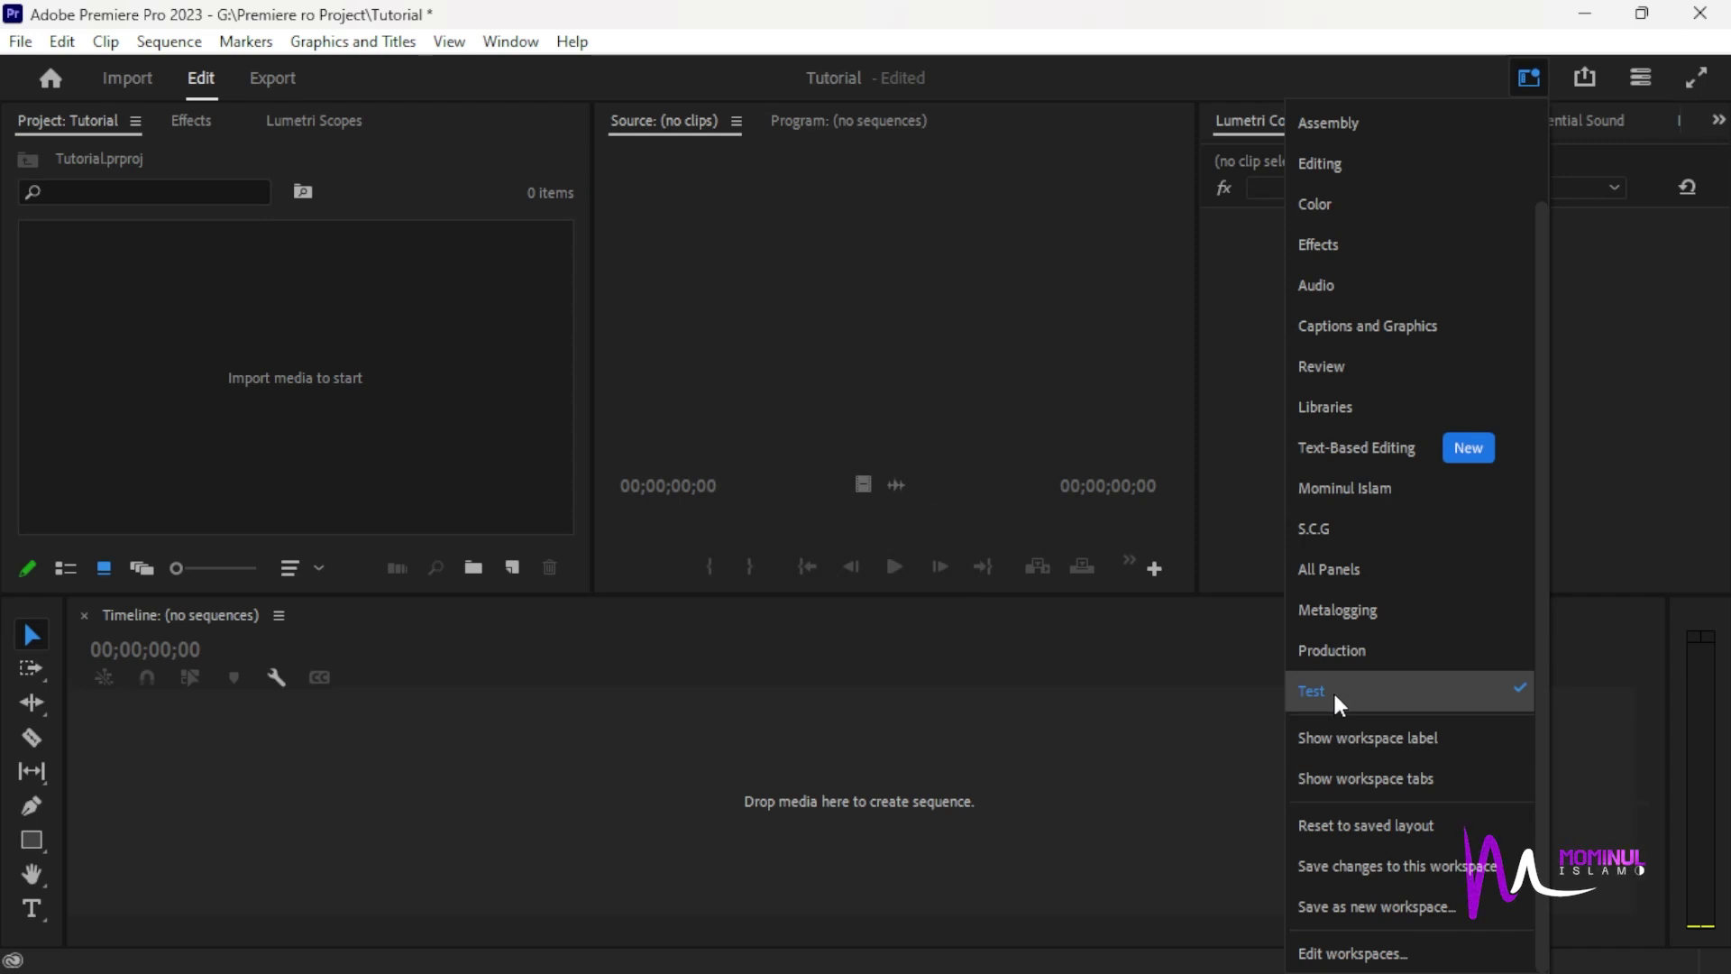
{"action": "left_click", "coordinate": [1347, 955]}
{"action": "scroll", "coordinate": [1091, 518], "scroll_direction": "down", "scroll_amount": 1}
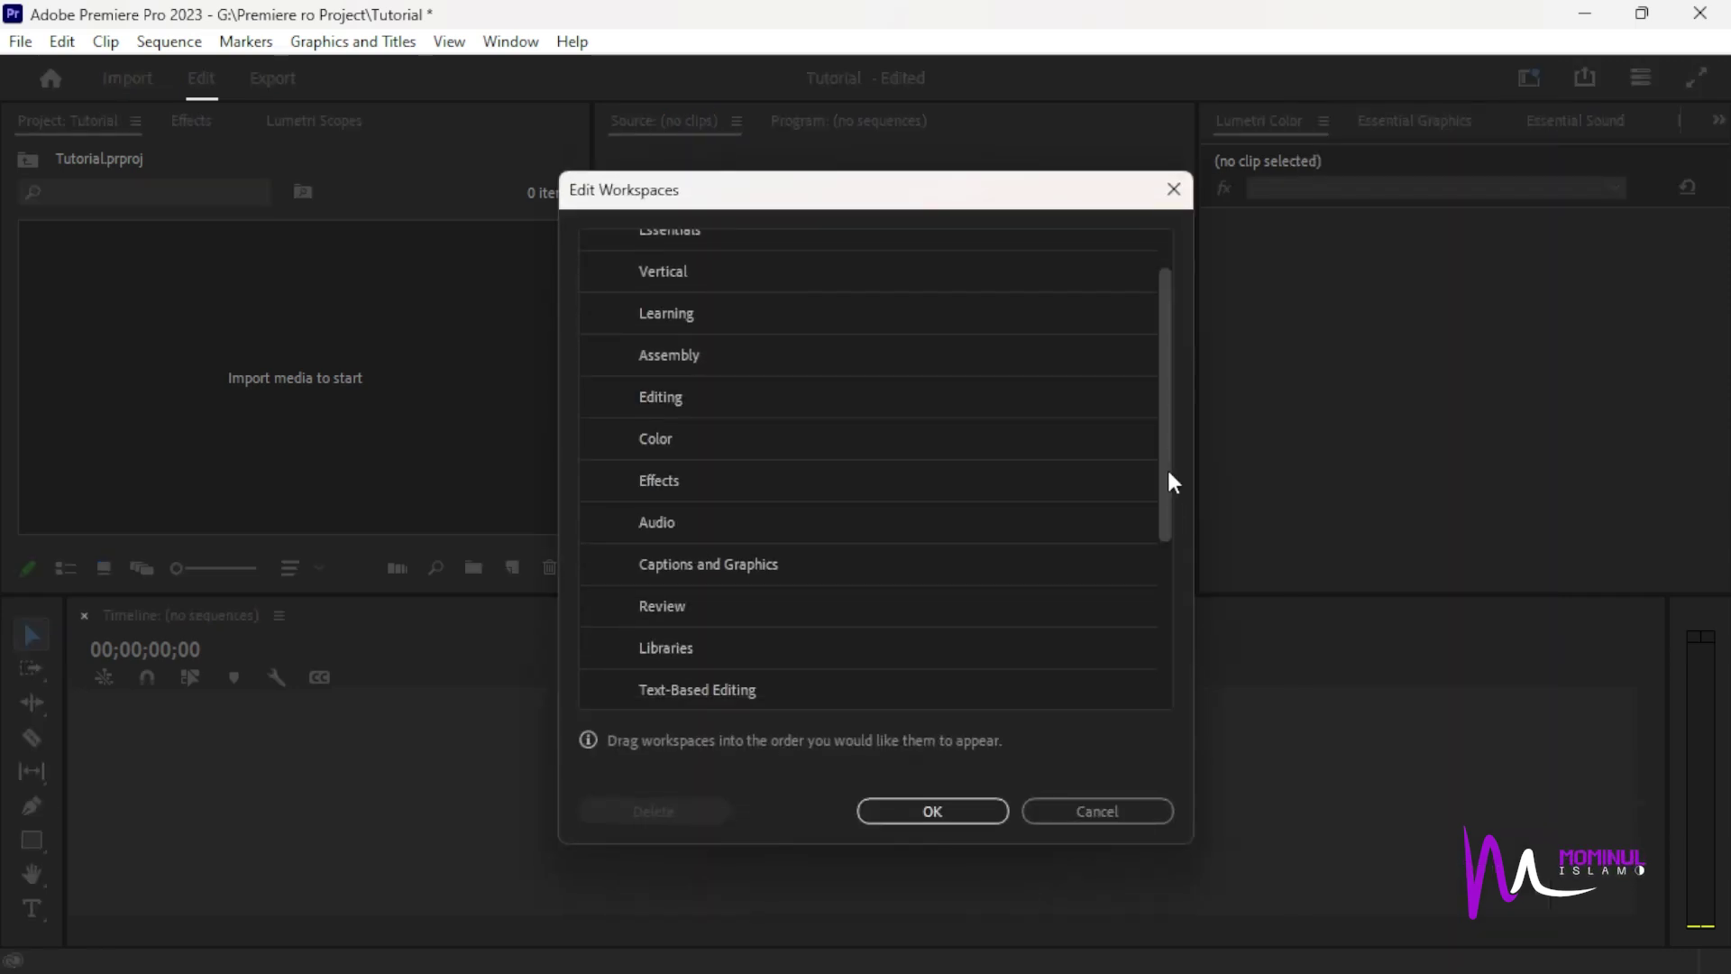
{"action": "scroll", "coordinate": [1167, 467], "scroll_direction": "up", "scroll_amount": 1}
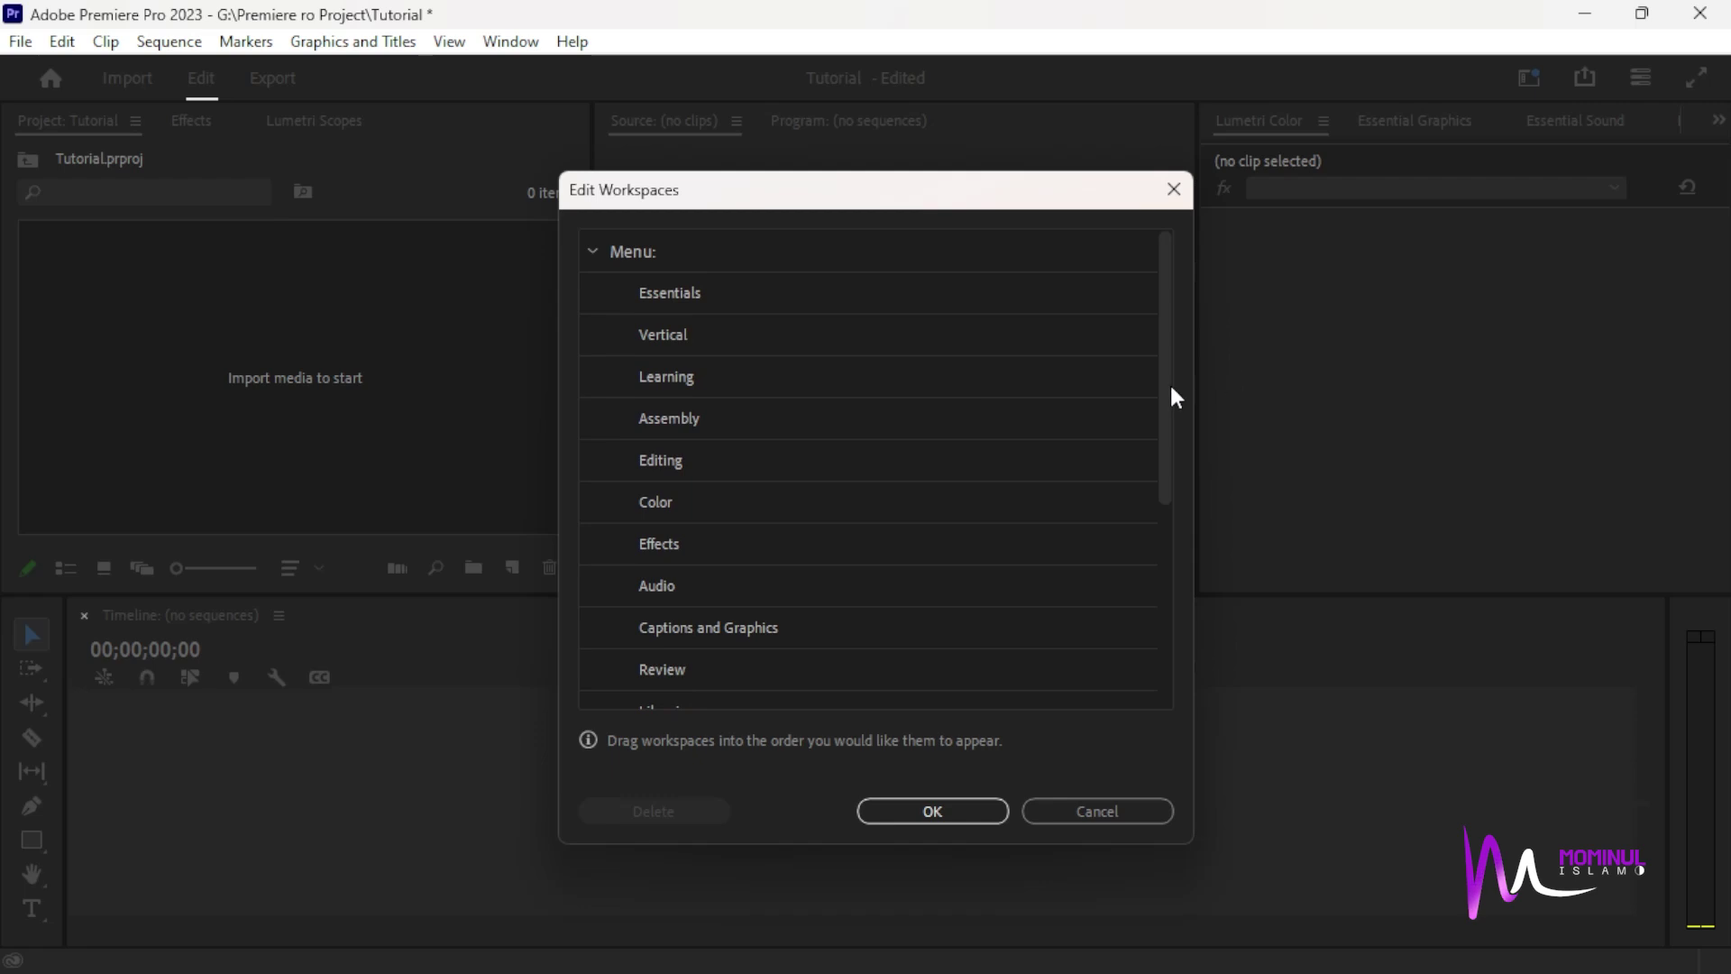
{"action": "left_click_drag", "start_coordinate": [1162, 405], "coordinate": [1149, 624]}
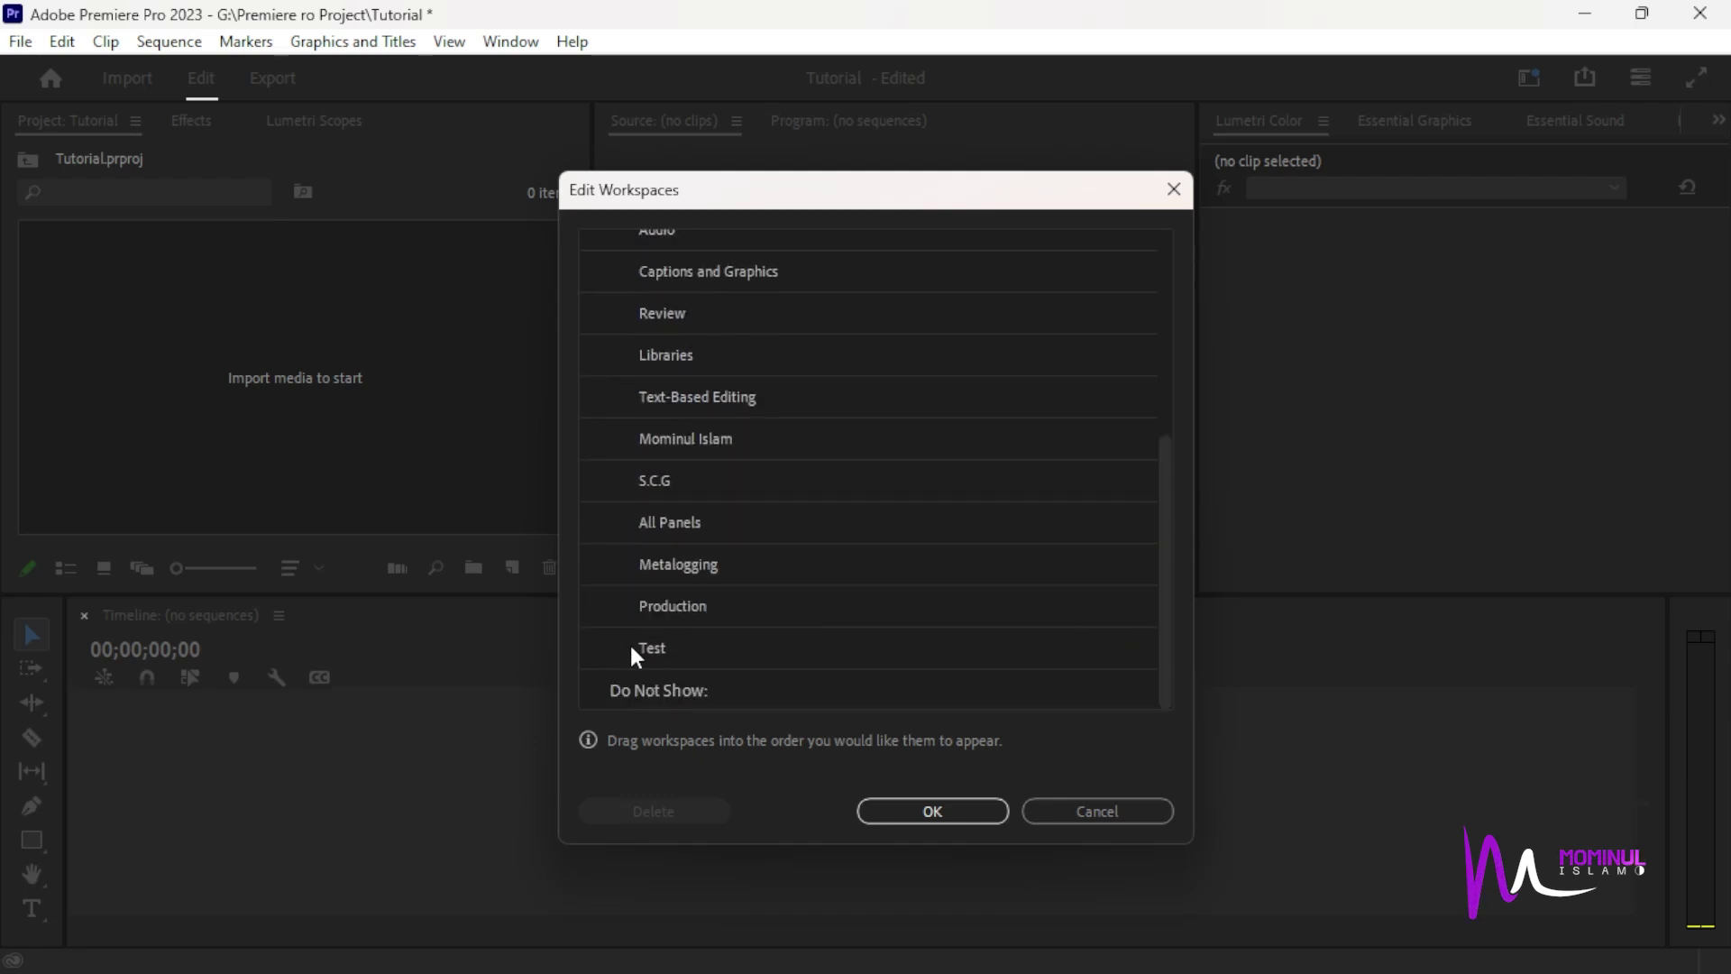
{"action": "left_click", "coordinate": [659, 647]}
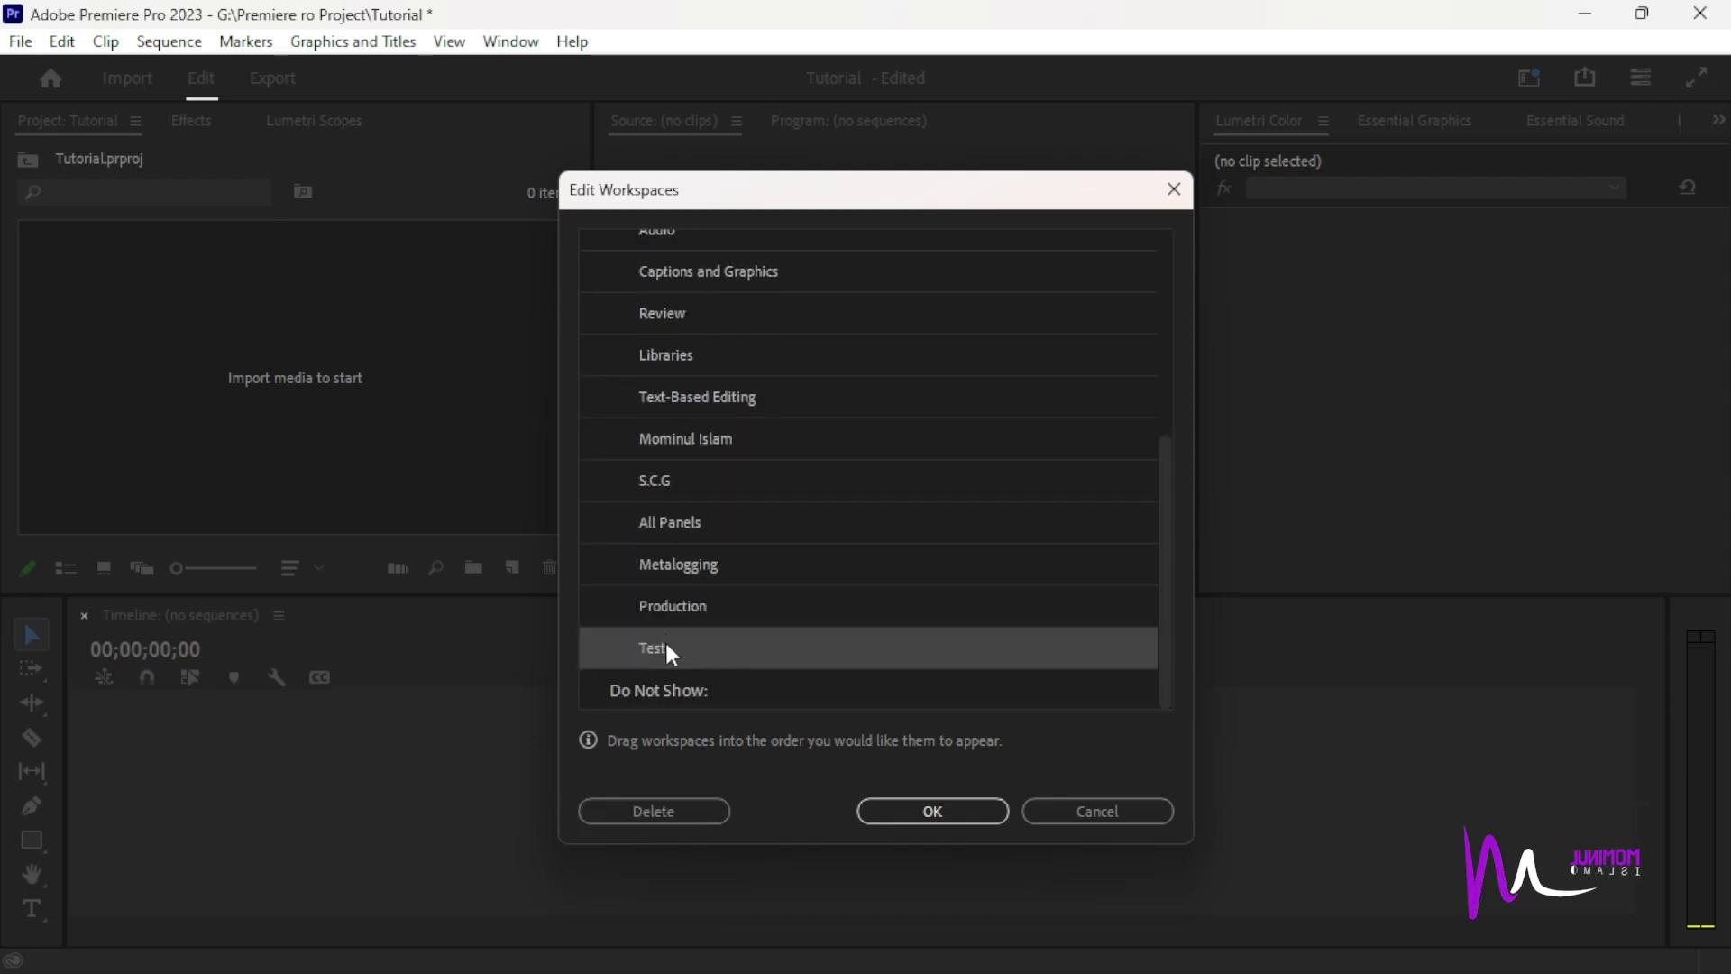
{"action": "left_click", "coordinate": [667, 815]}
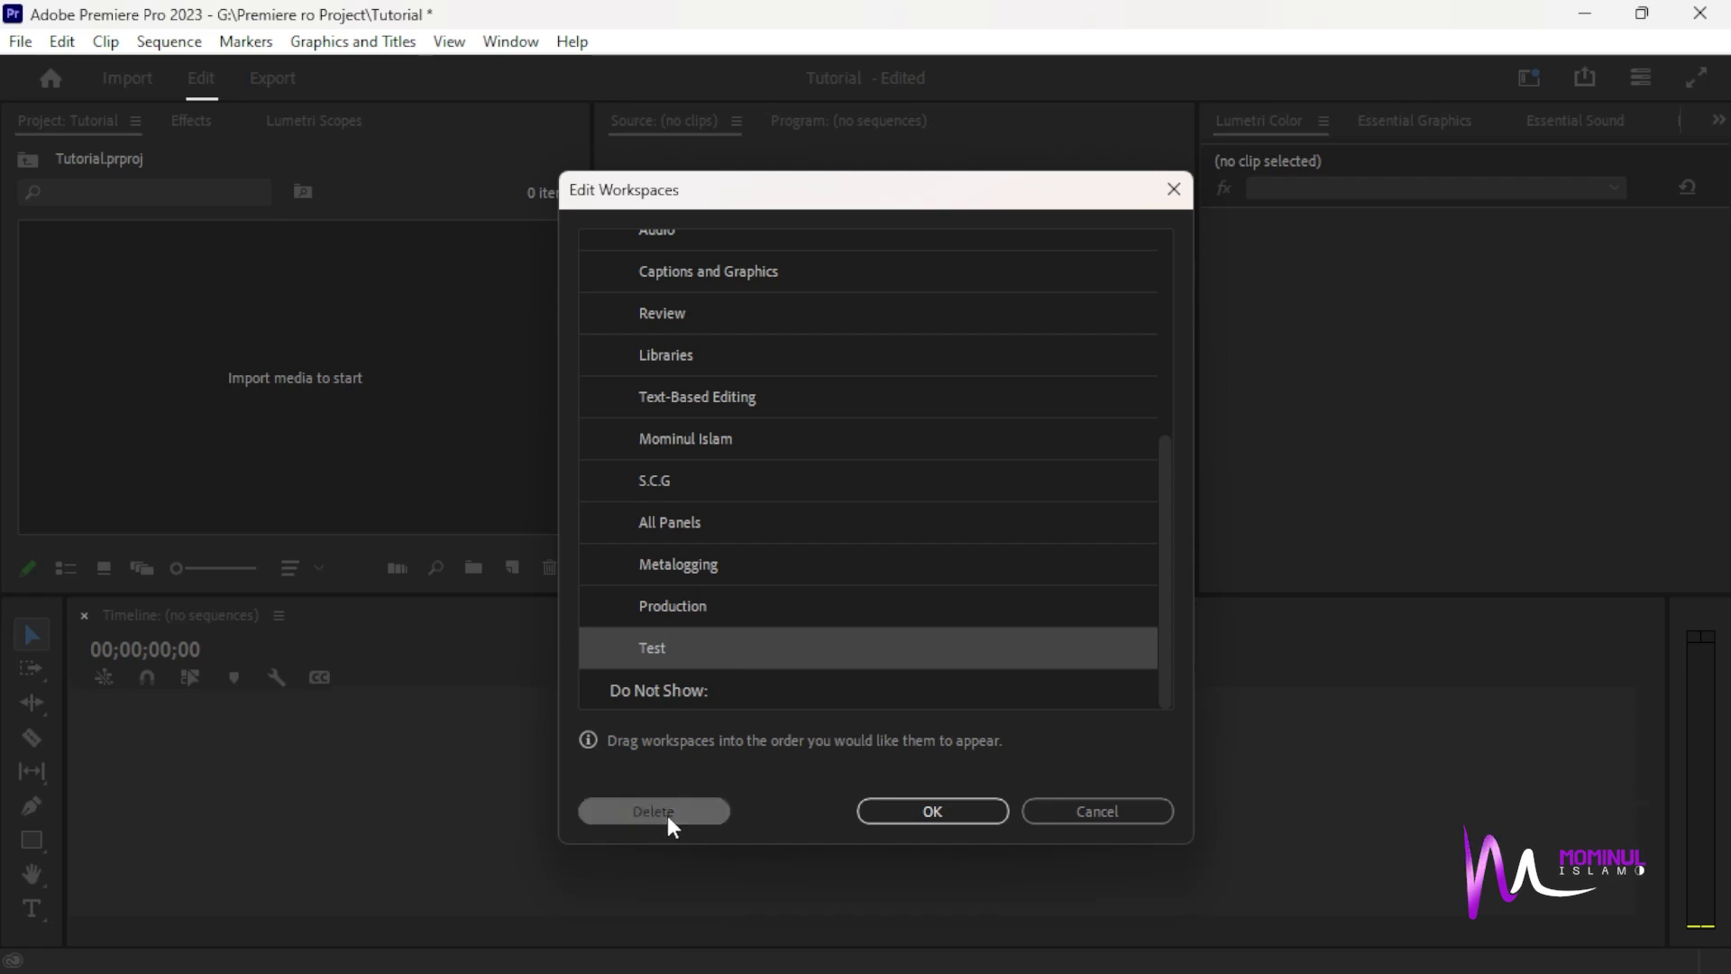
{"action": "left_click", "coordinate": [958, 815]}
Reset the Essentials workspace to its saved layout.
{"action": "left_click", "coordinate": [1530, 79]}
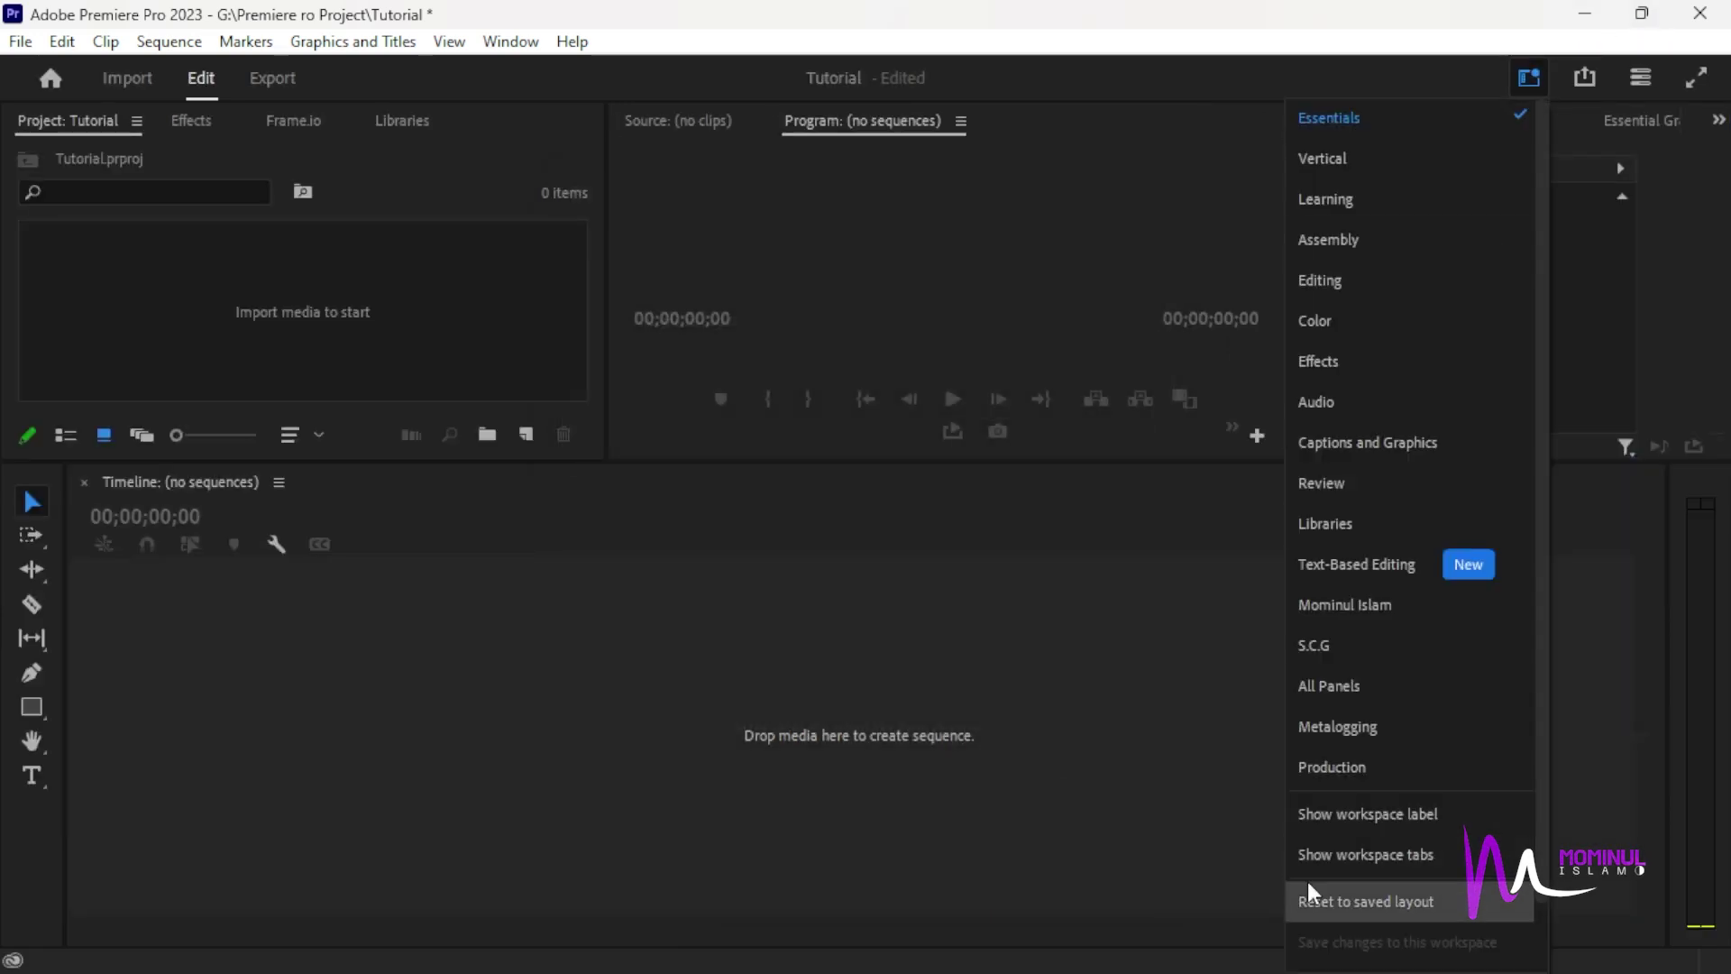
{"action": "left_click", "coordinate": [1309, 897]}
{"action": "left_click", "coordinate": [1524, 80]}
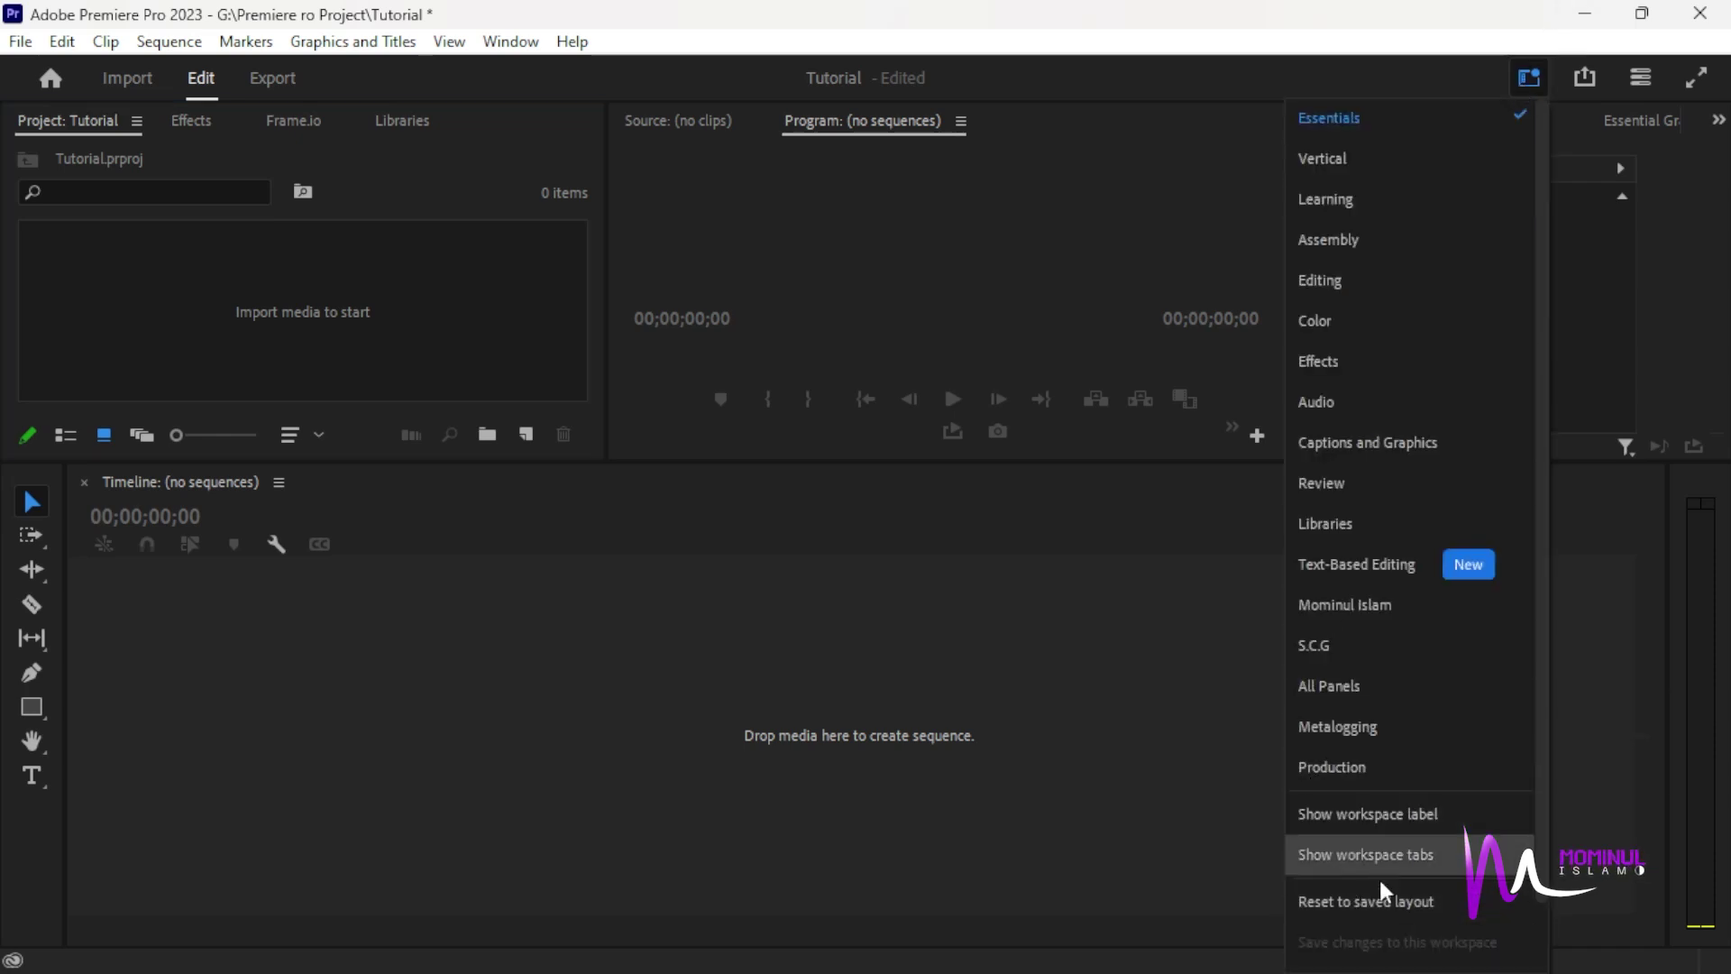
{"action": "left_click", "coordinate": [1004, 779]}
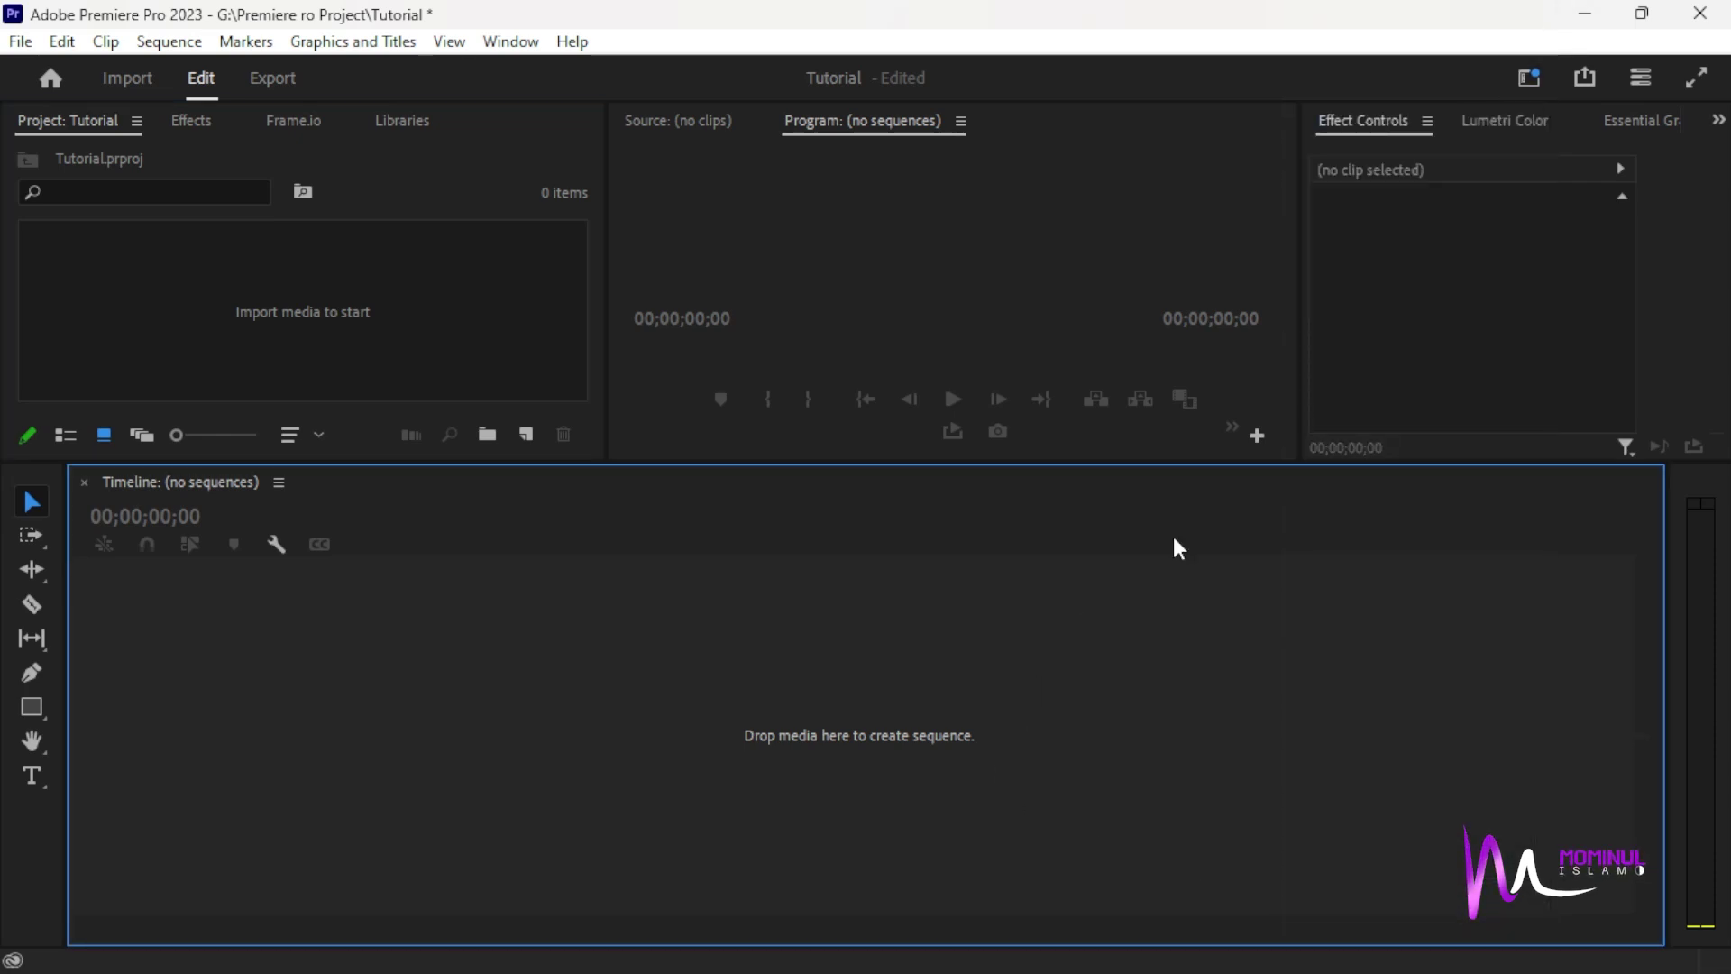
Save the Essentials layout as a new workspace named Test and check it in the workspace list.
{"action": "left_click", "coordinate": [1529, 79]}
{"action": "scroll", "coordinate": [1386, 862], "scroll_direction": "down", "scroll_amount": 2}
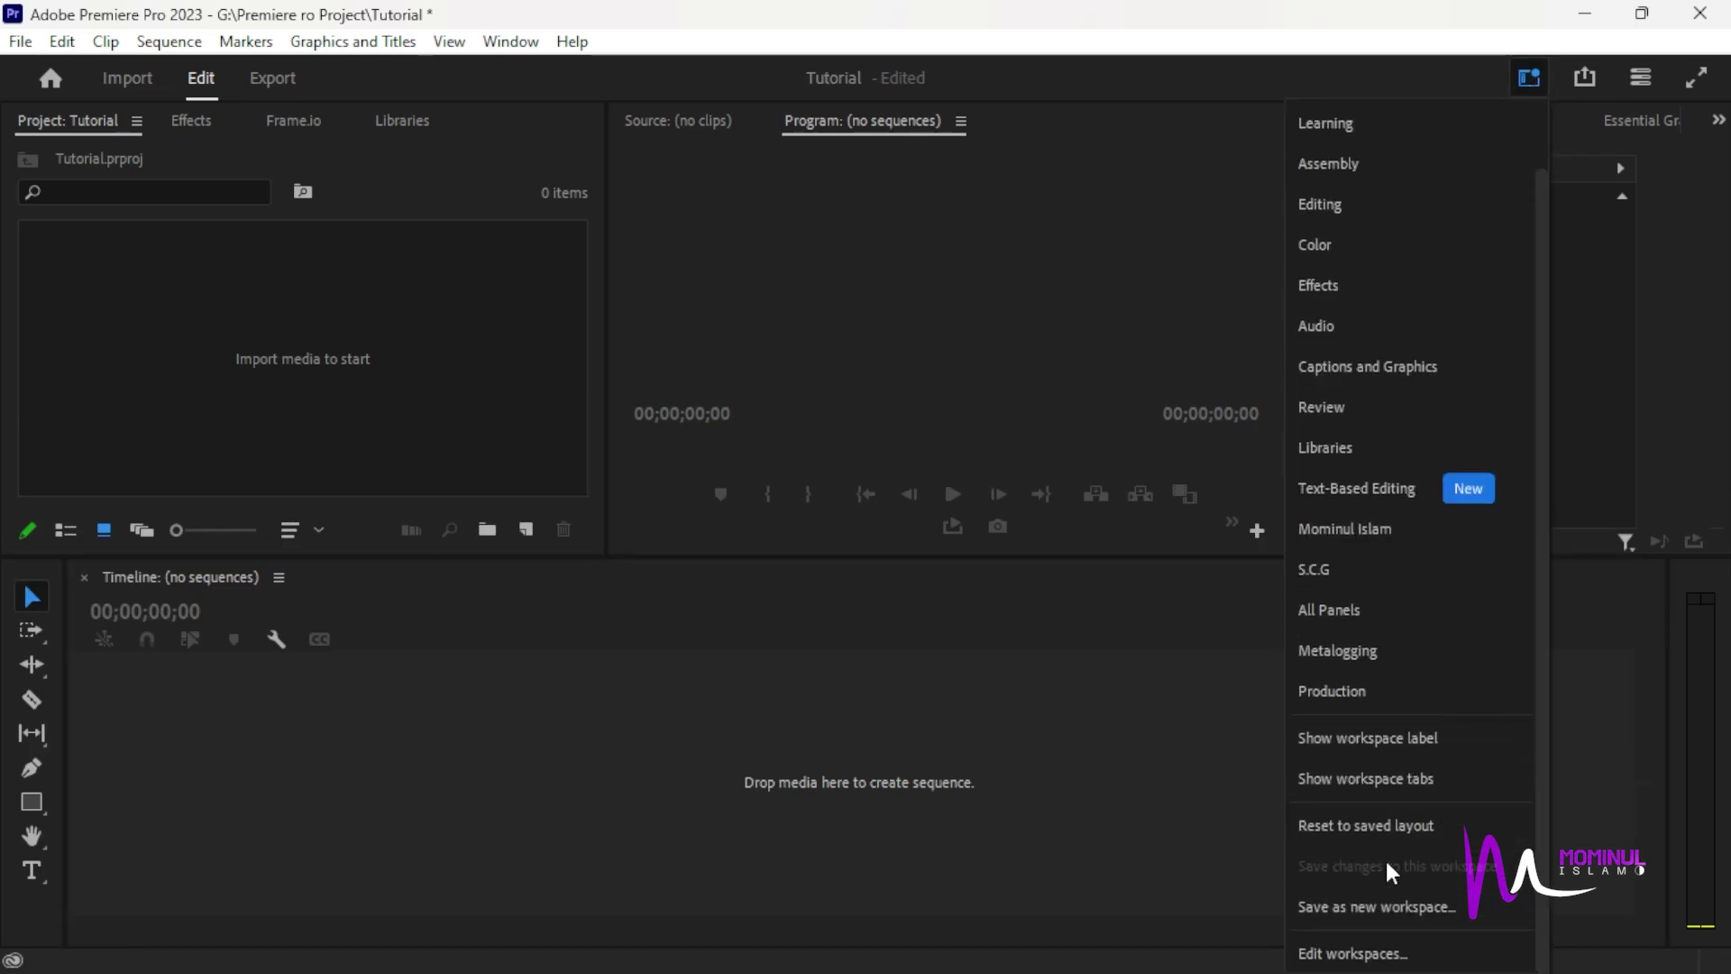
{"action": "left_click", "coordinate": [1334, 905]}
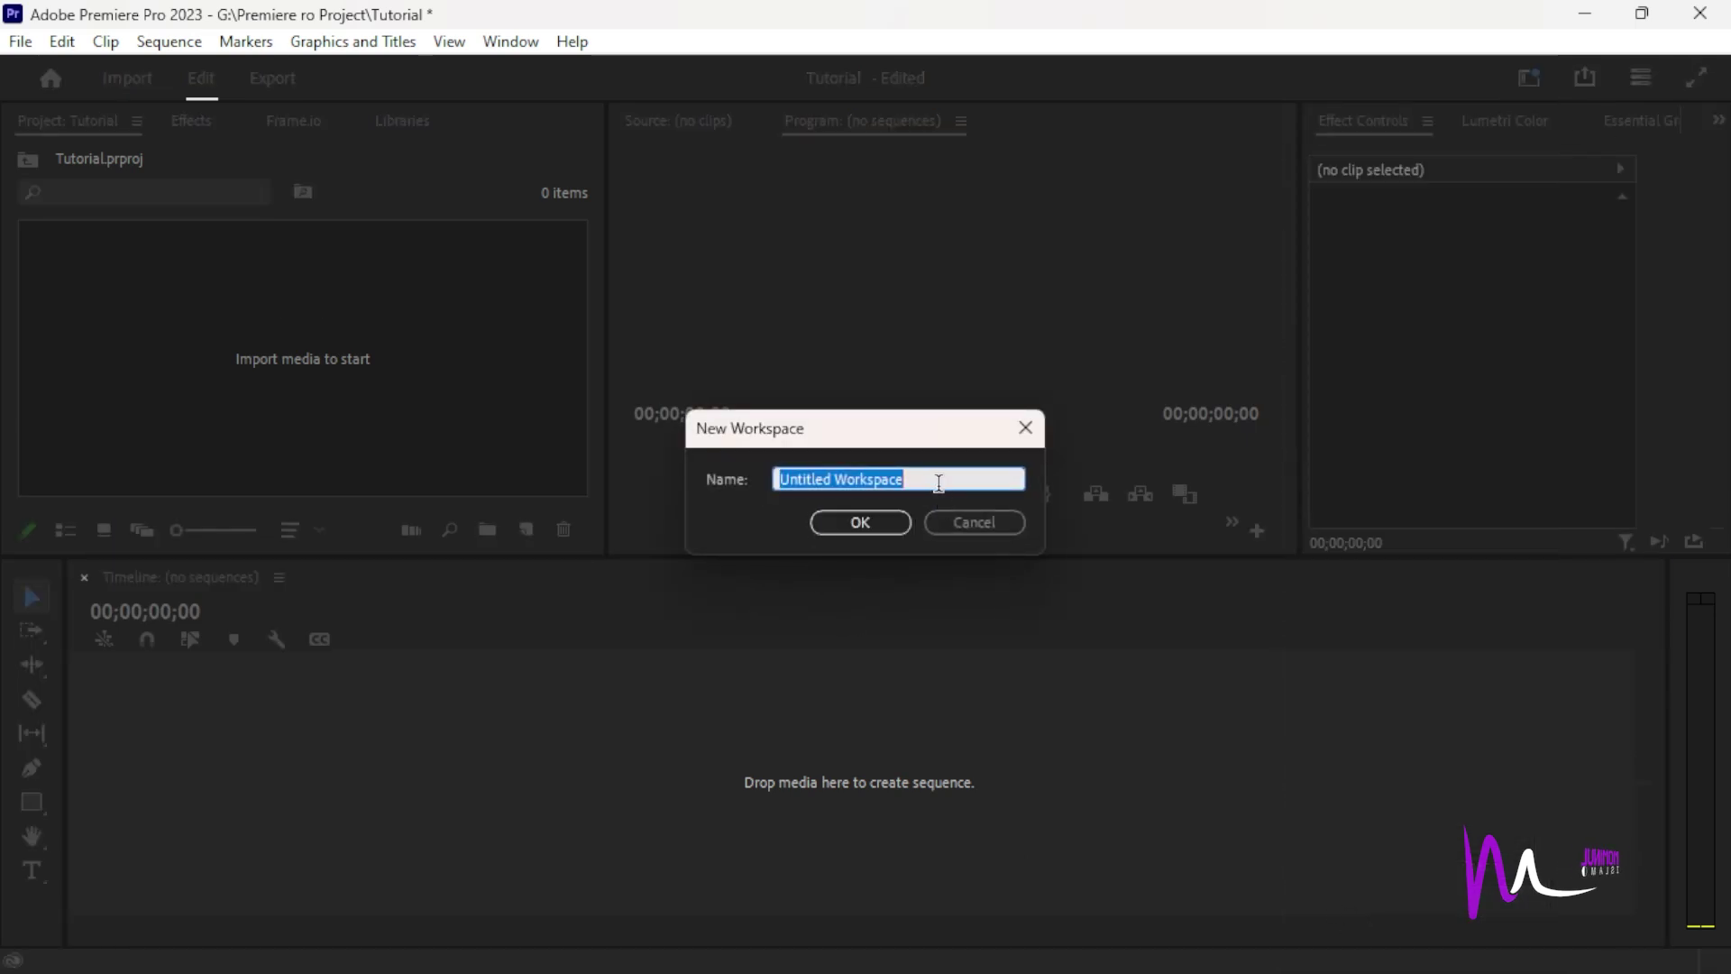
{"action": "type", "text": "Te"}
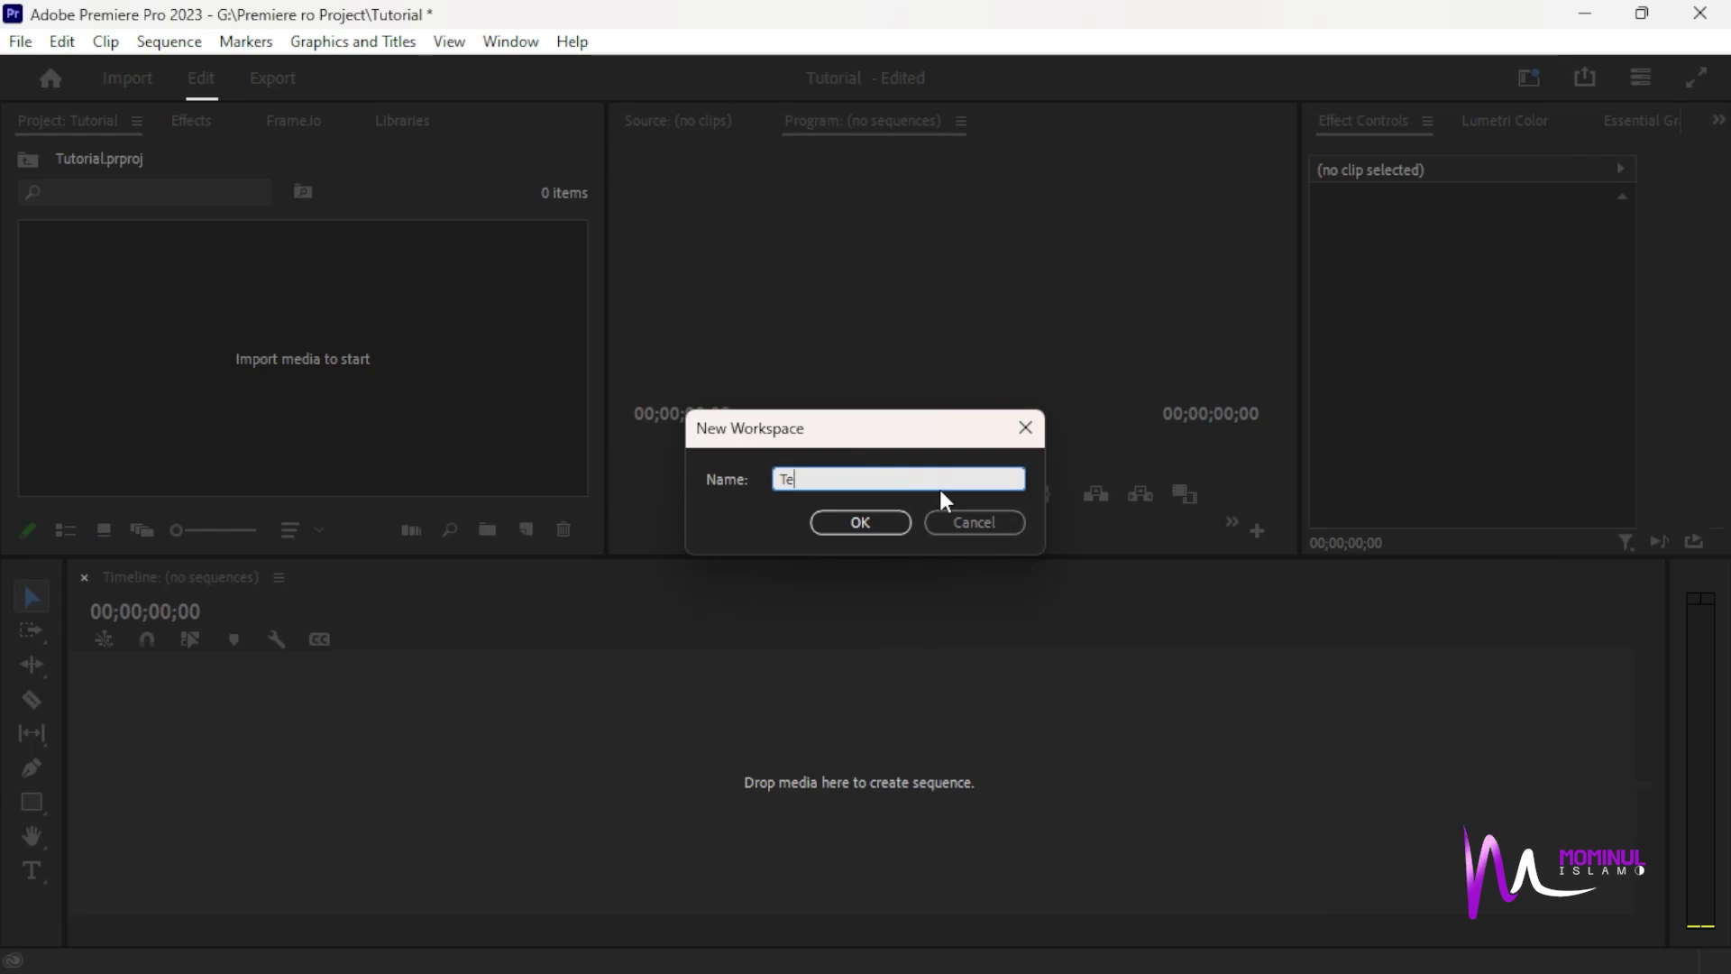
{"action": "type", "text": "st"}
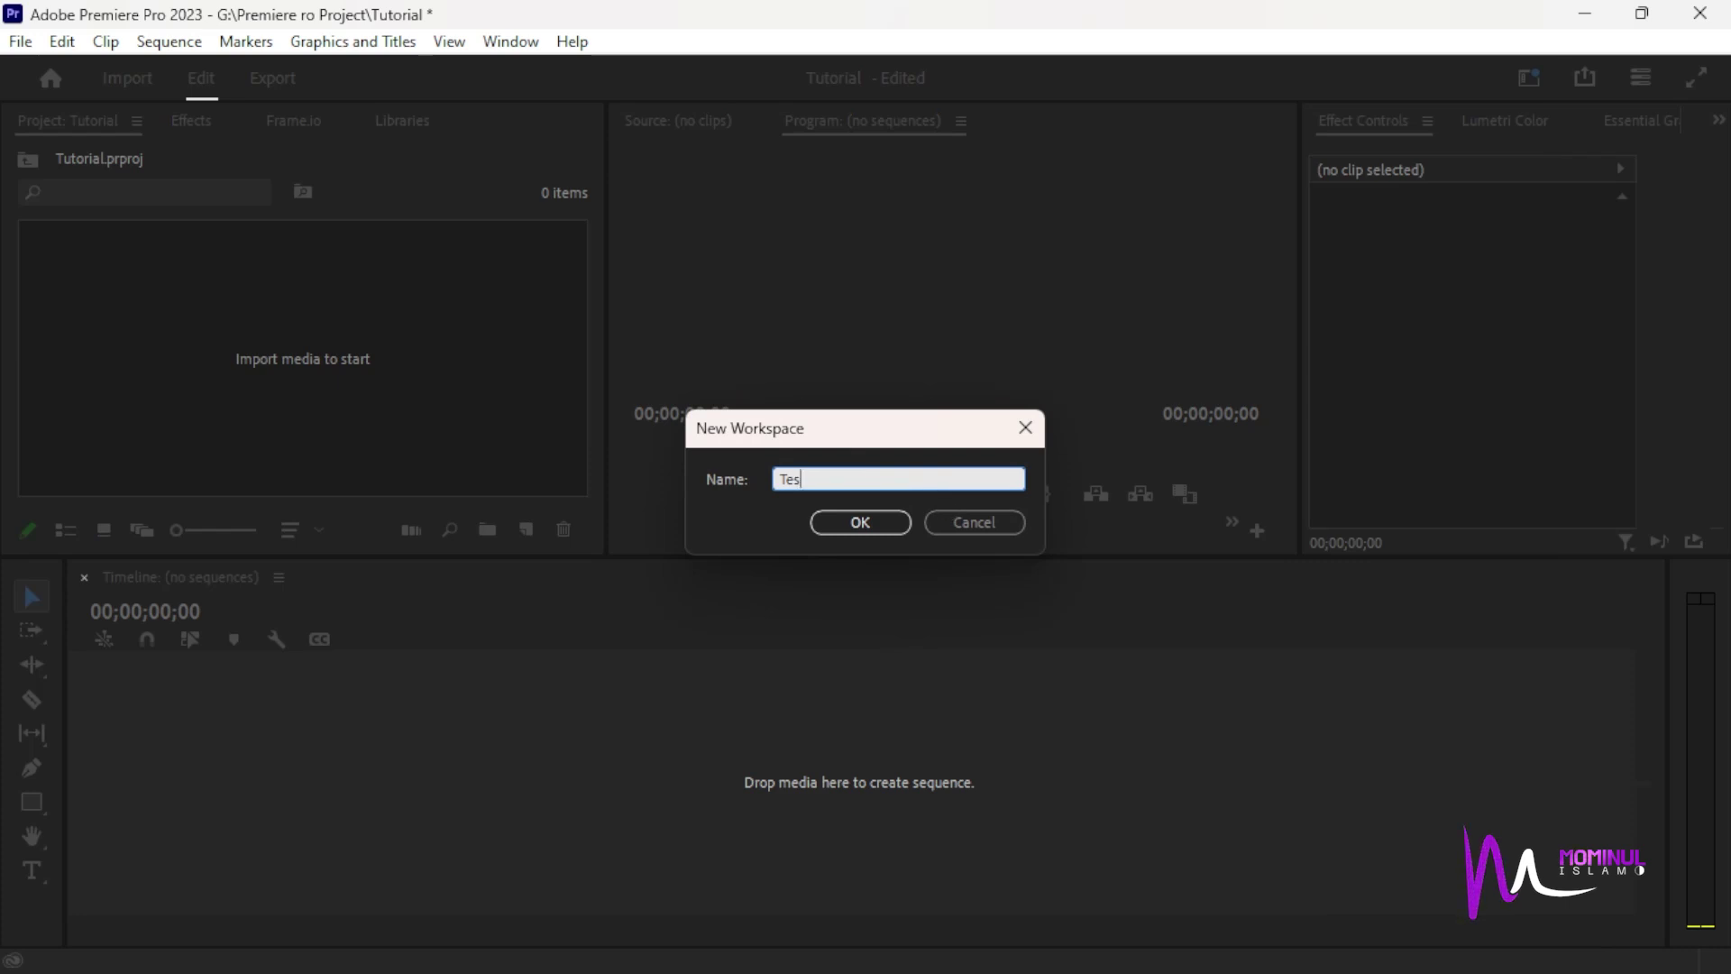
{"action": "left_click", "coordinate": [859, 523]}
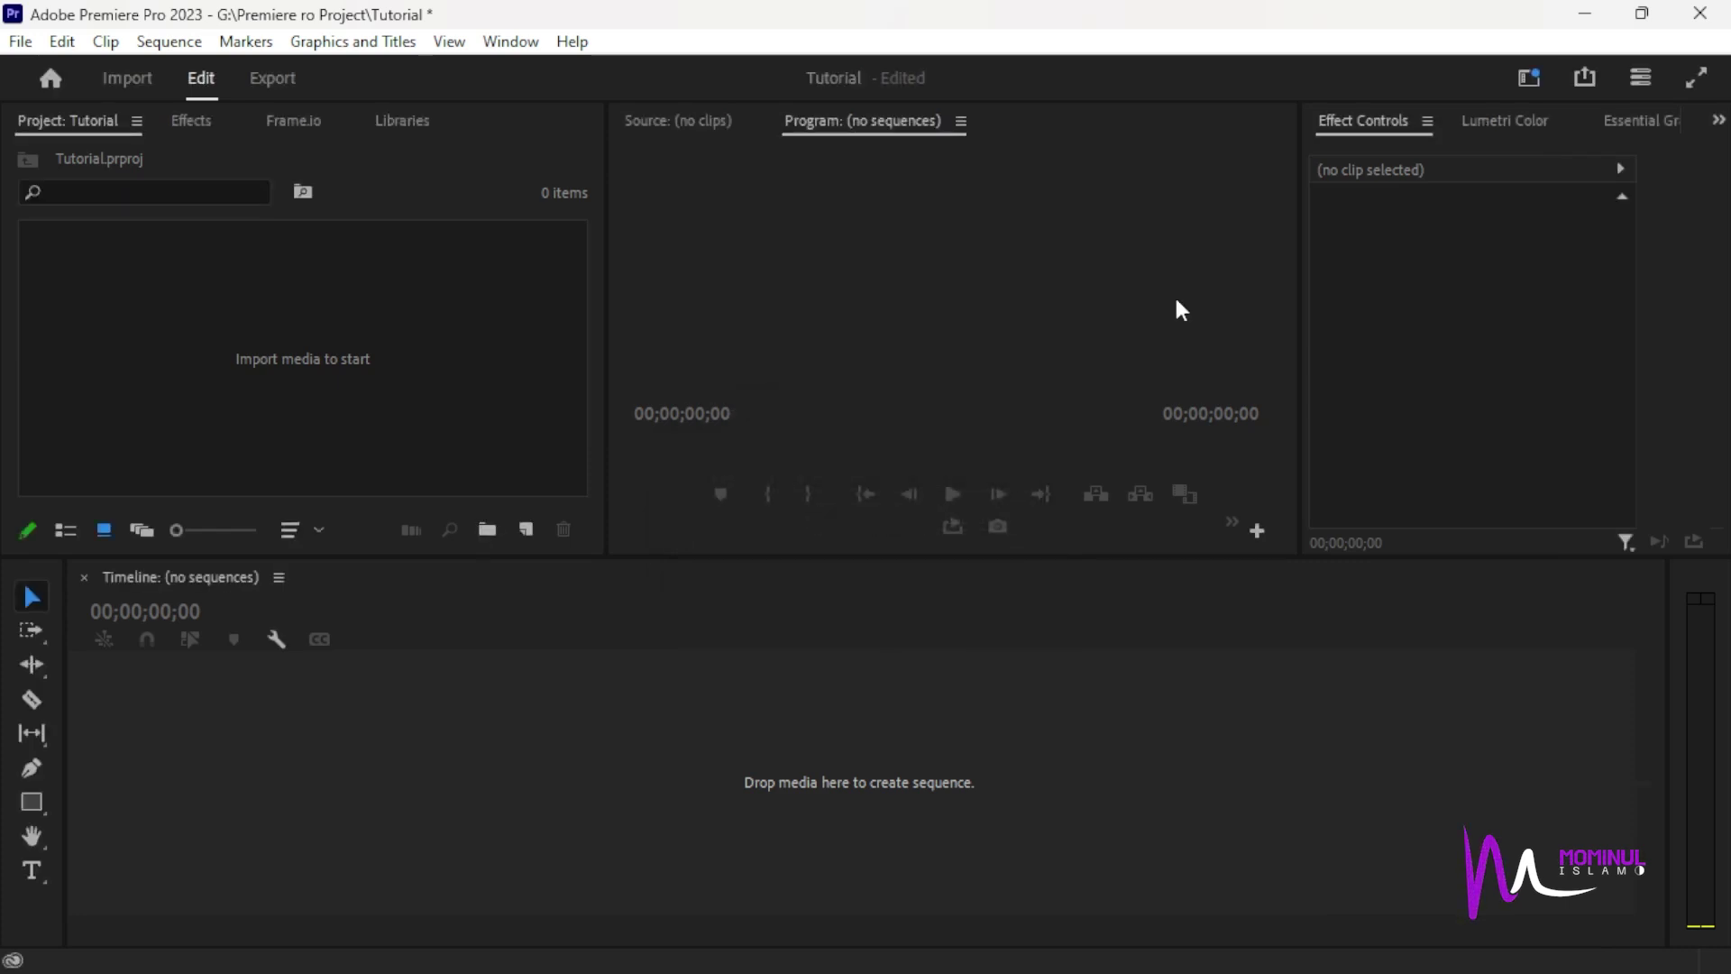
{"action": "left_click", "coordinate": [1527, 79]}
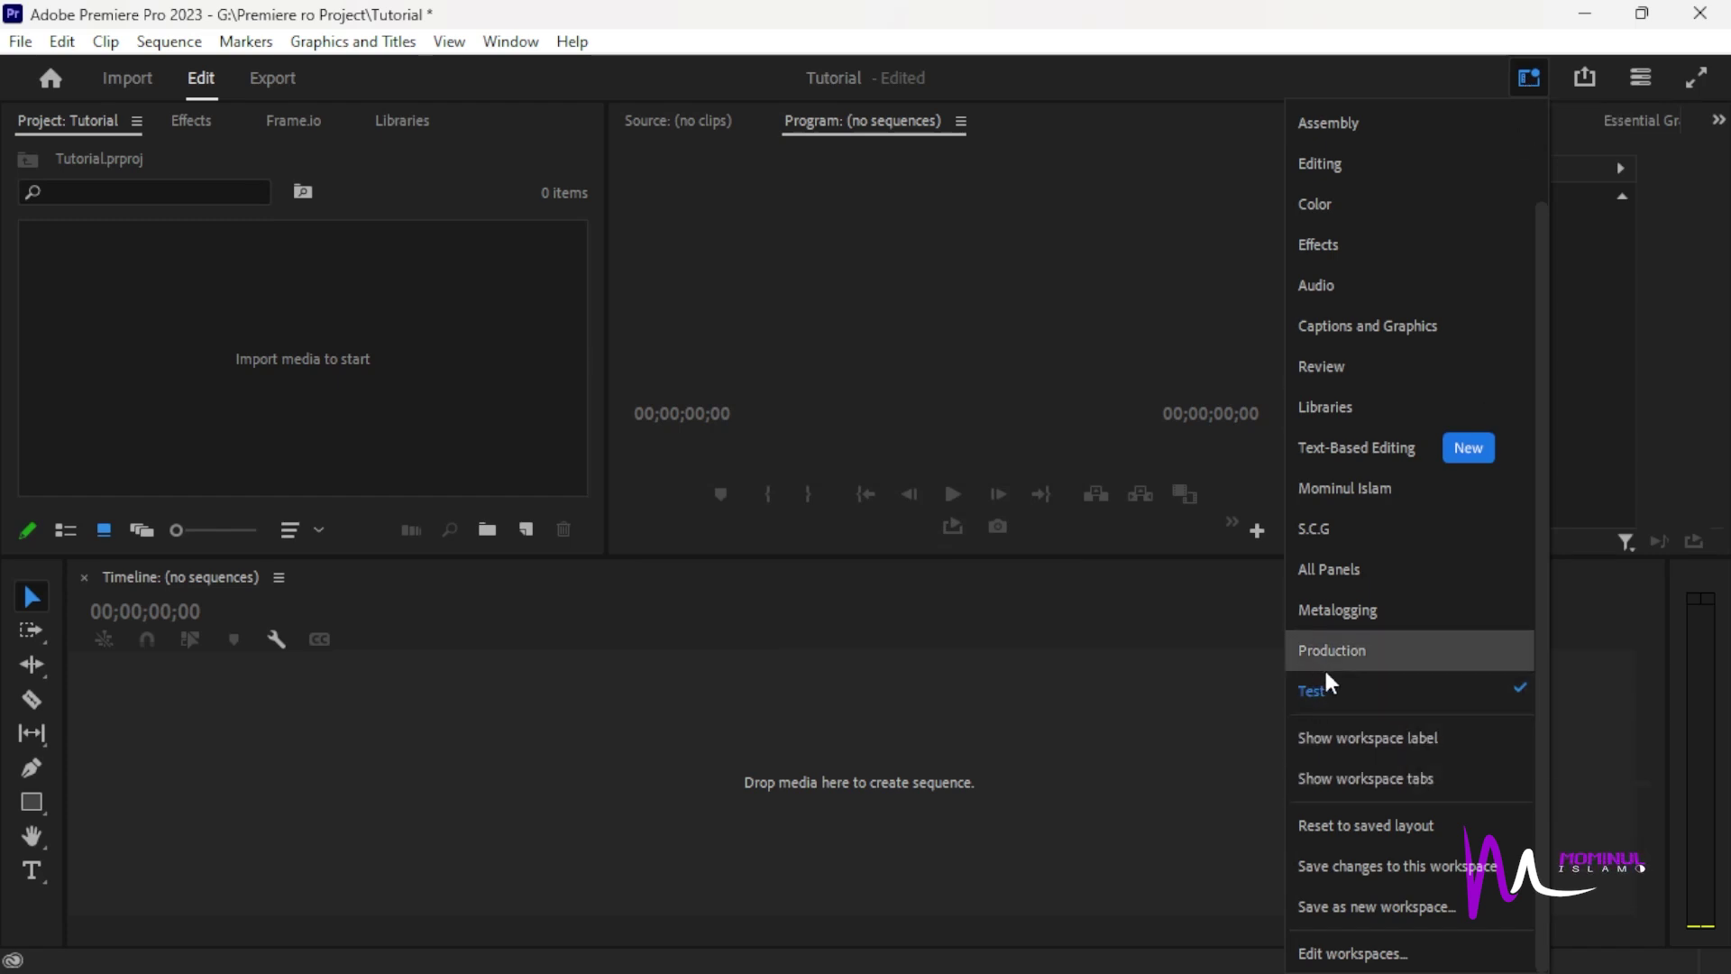
{"action": "left_click", "coordinate": [1182, 804]}
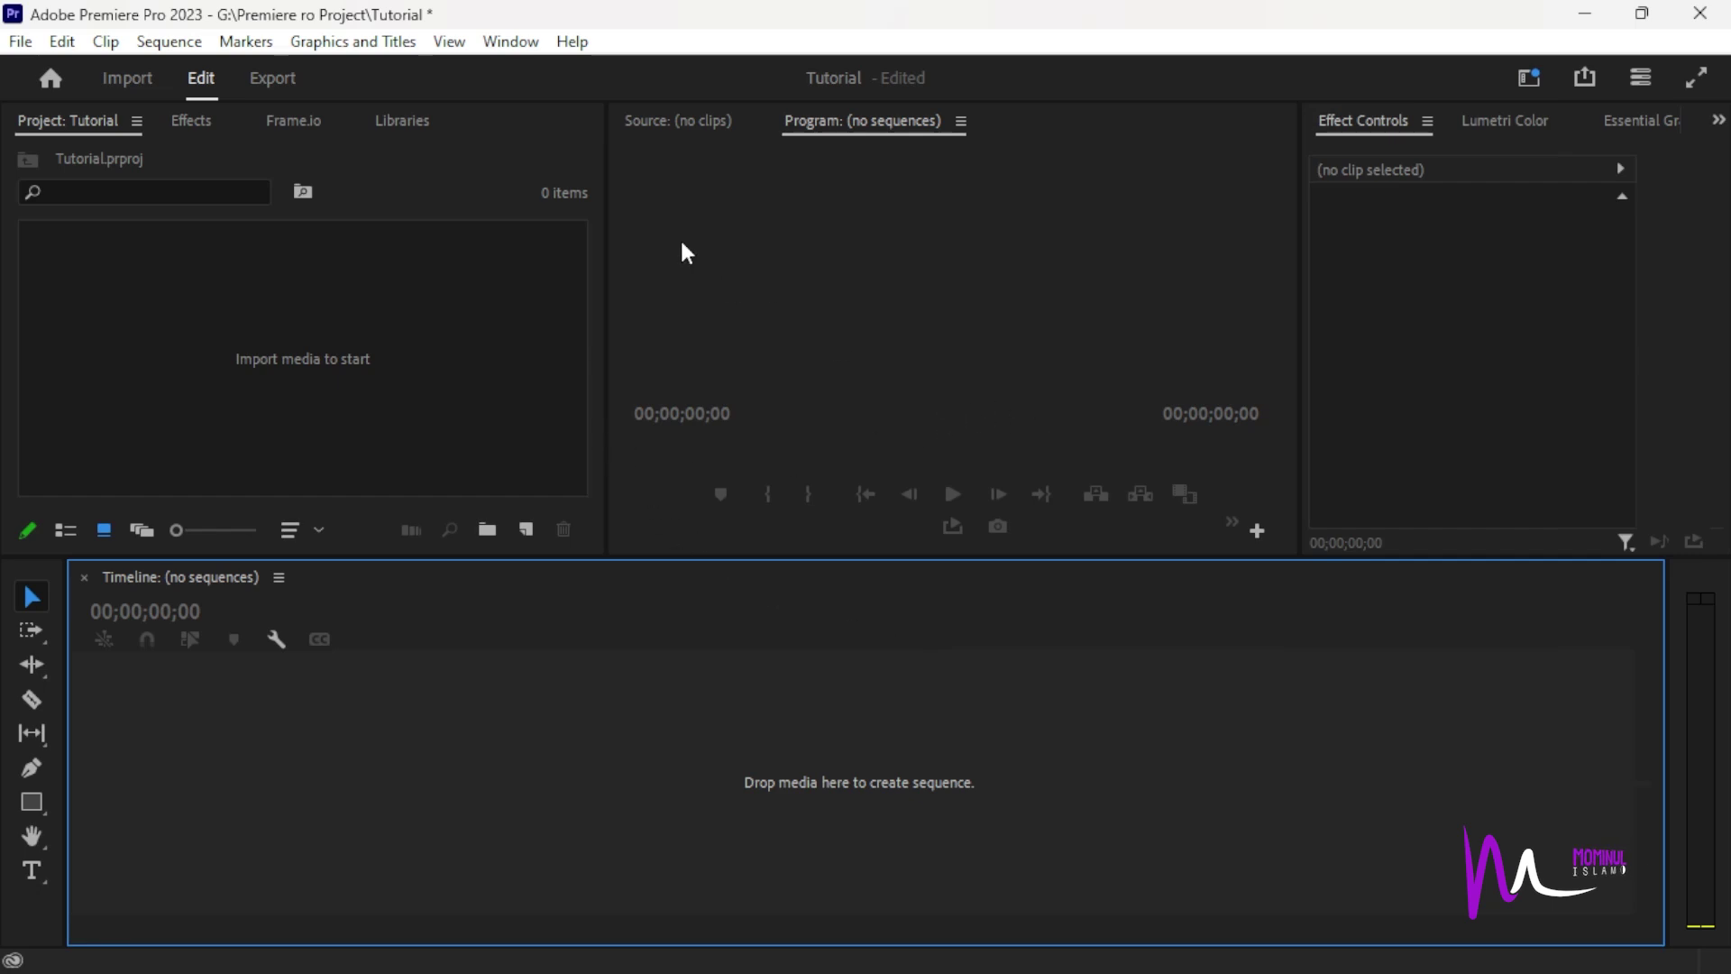
Add the Edit To Tape panel to the layout and save the changes to the Test workspace.
{"action": "left_click", "coordinate": [506, 42]}
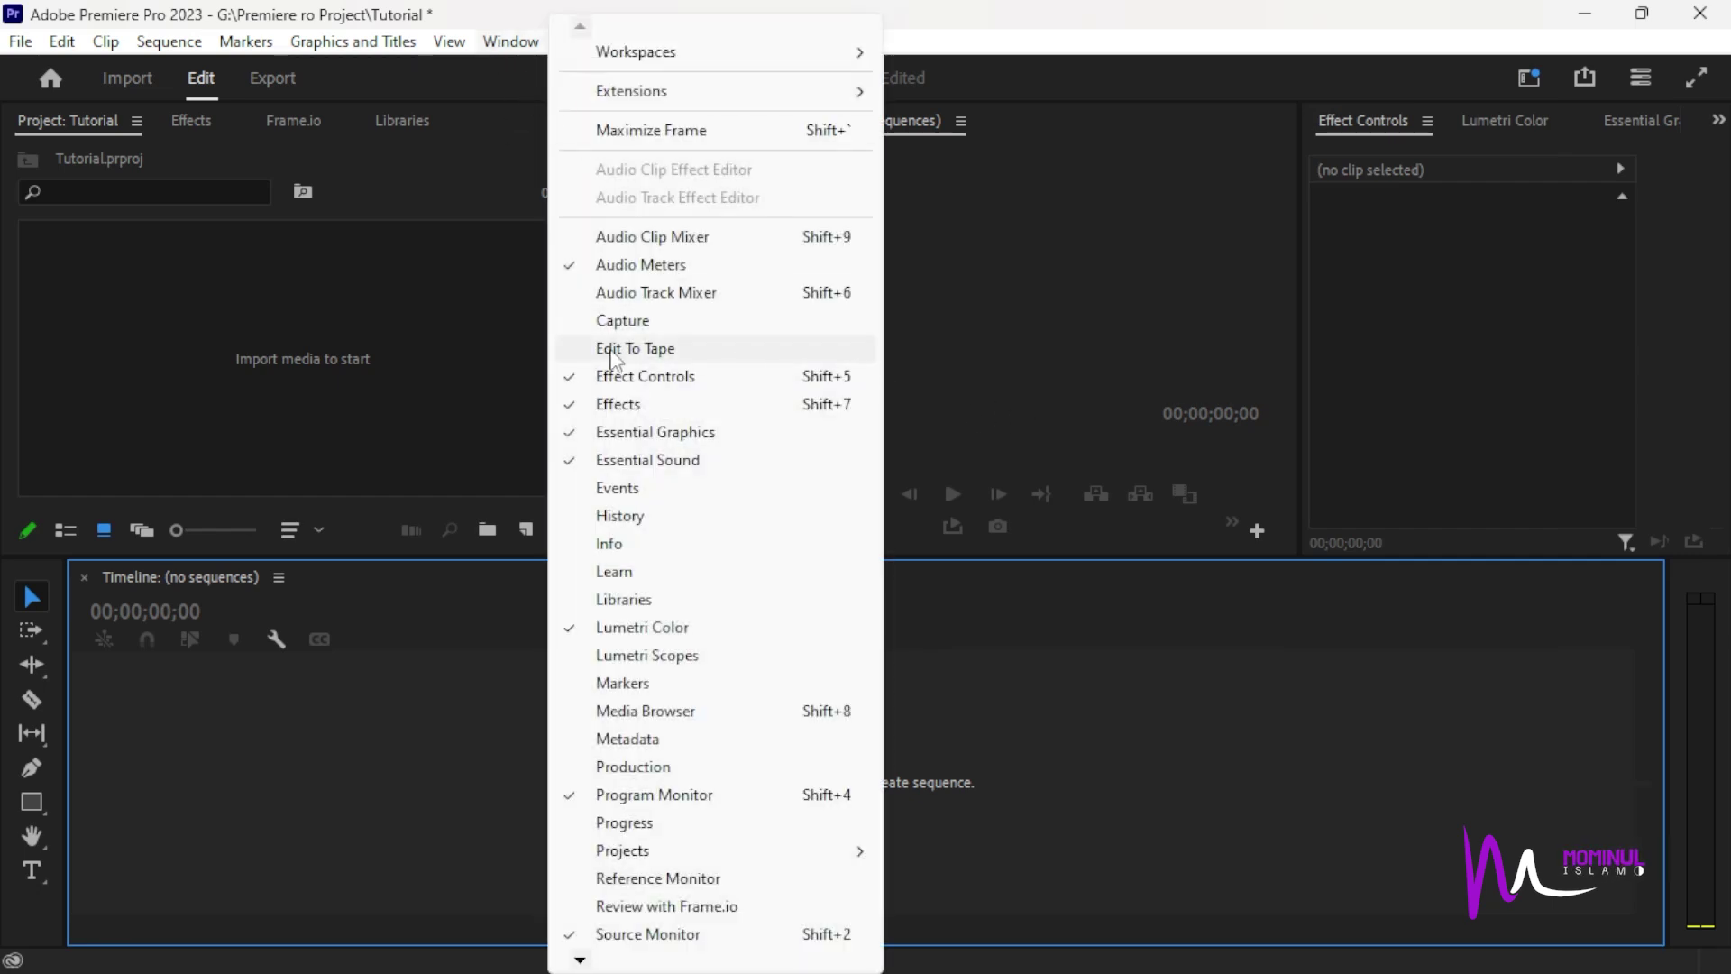
{"action": "left_click", "coordinate": [638, 350]}
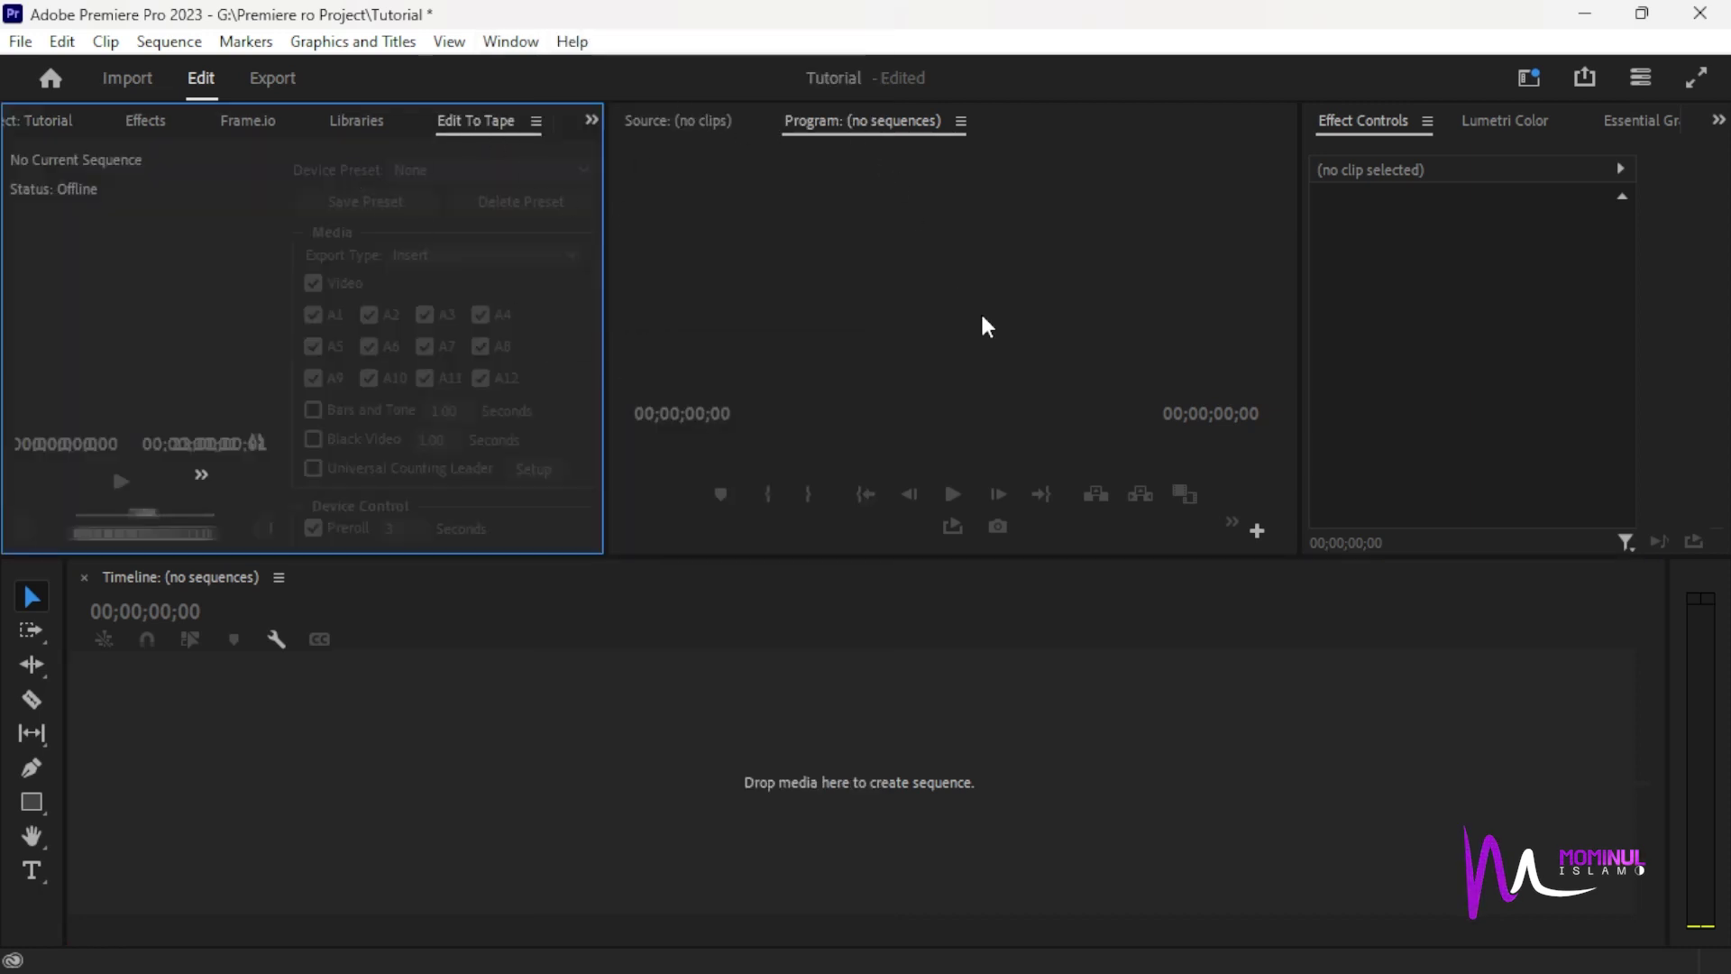
{"action": "left_click", "coordinate": [1530, 81]}
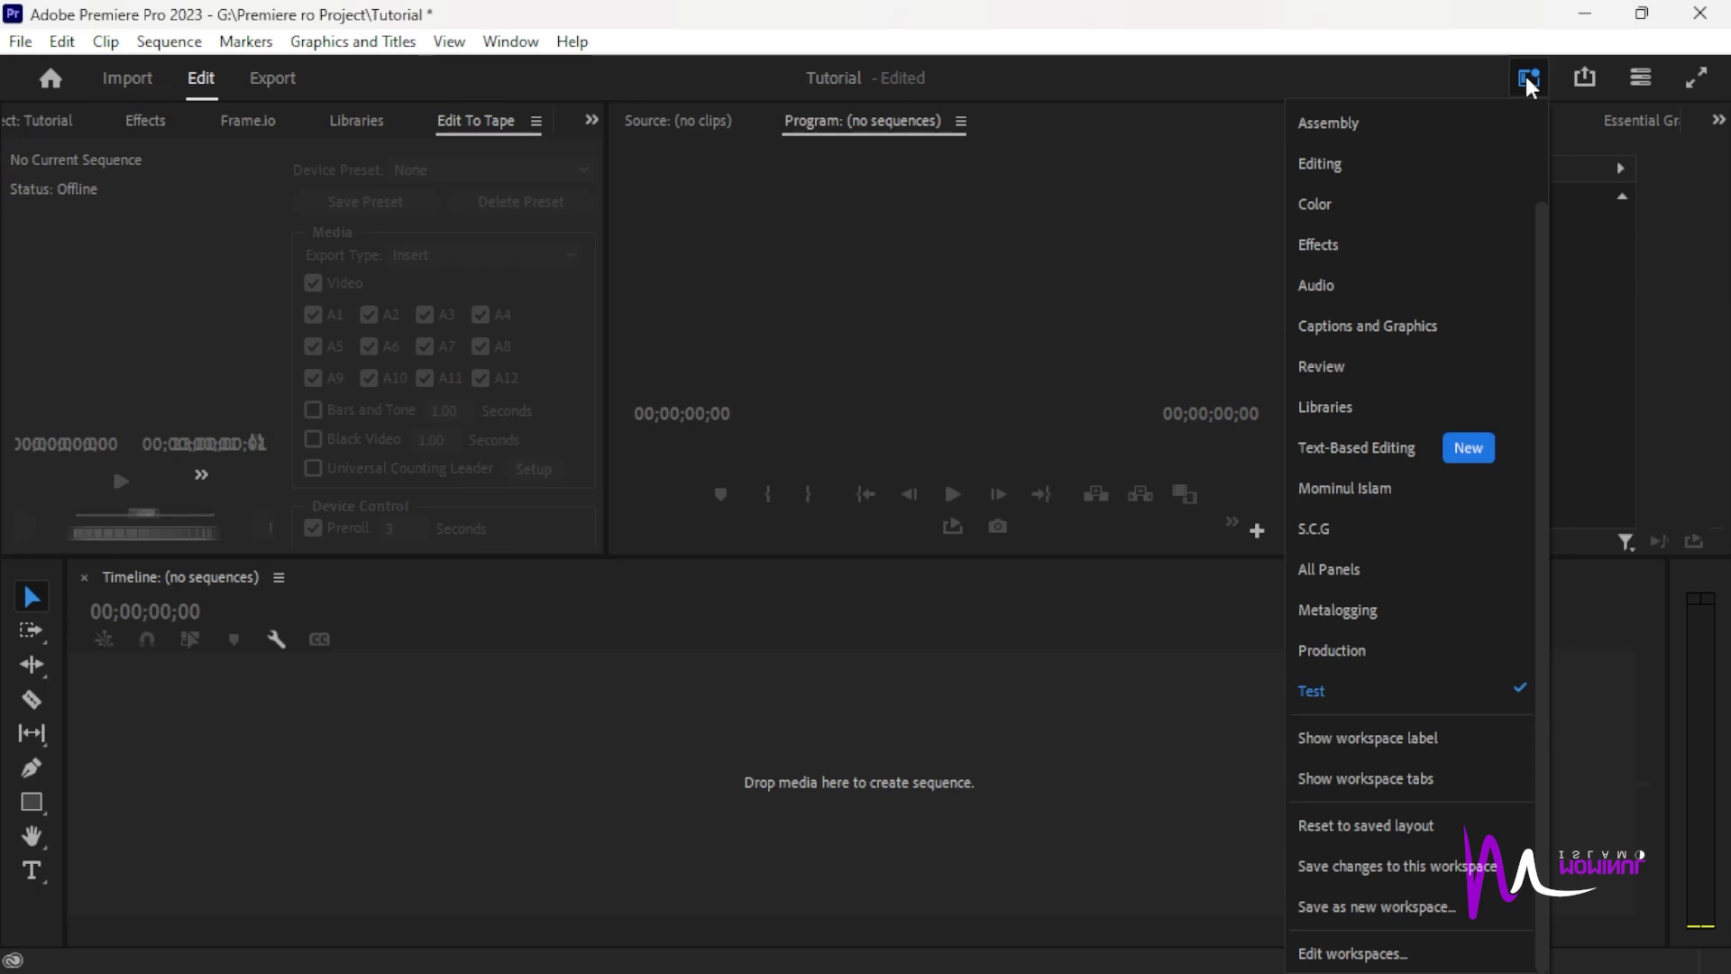
{"action": "left_click", "coordinate": [1388, 870]}
Close the Edit To Tape, Libraries and Frame.io panels in the Project panel's group.
{"action": "left_click", "coordinate": [476, 133]}
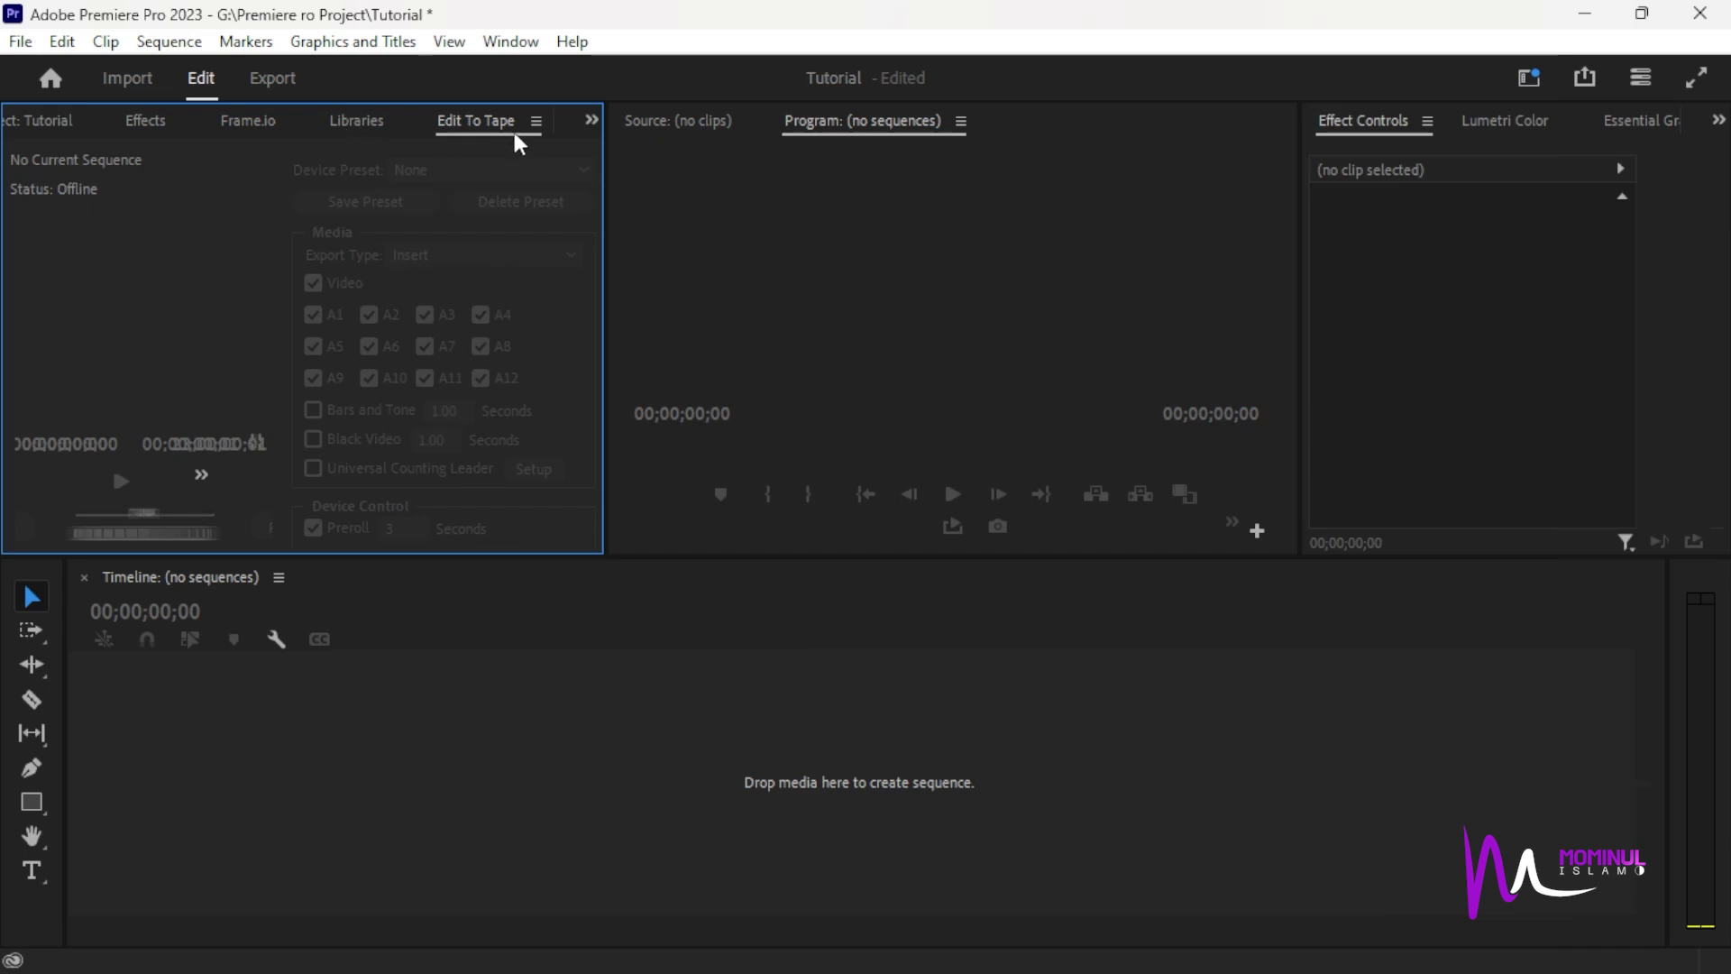
{"action": "left_click", "coordinate": [537, 124]}
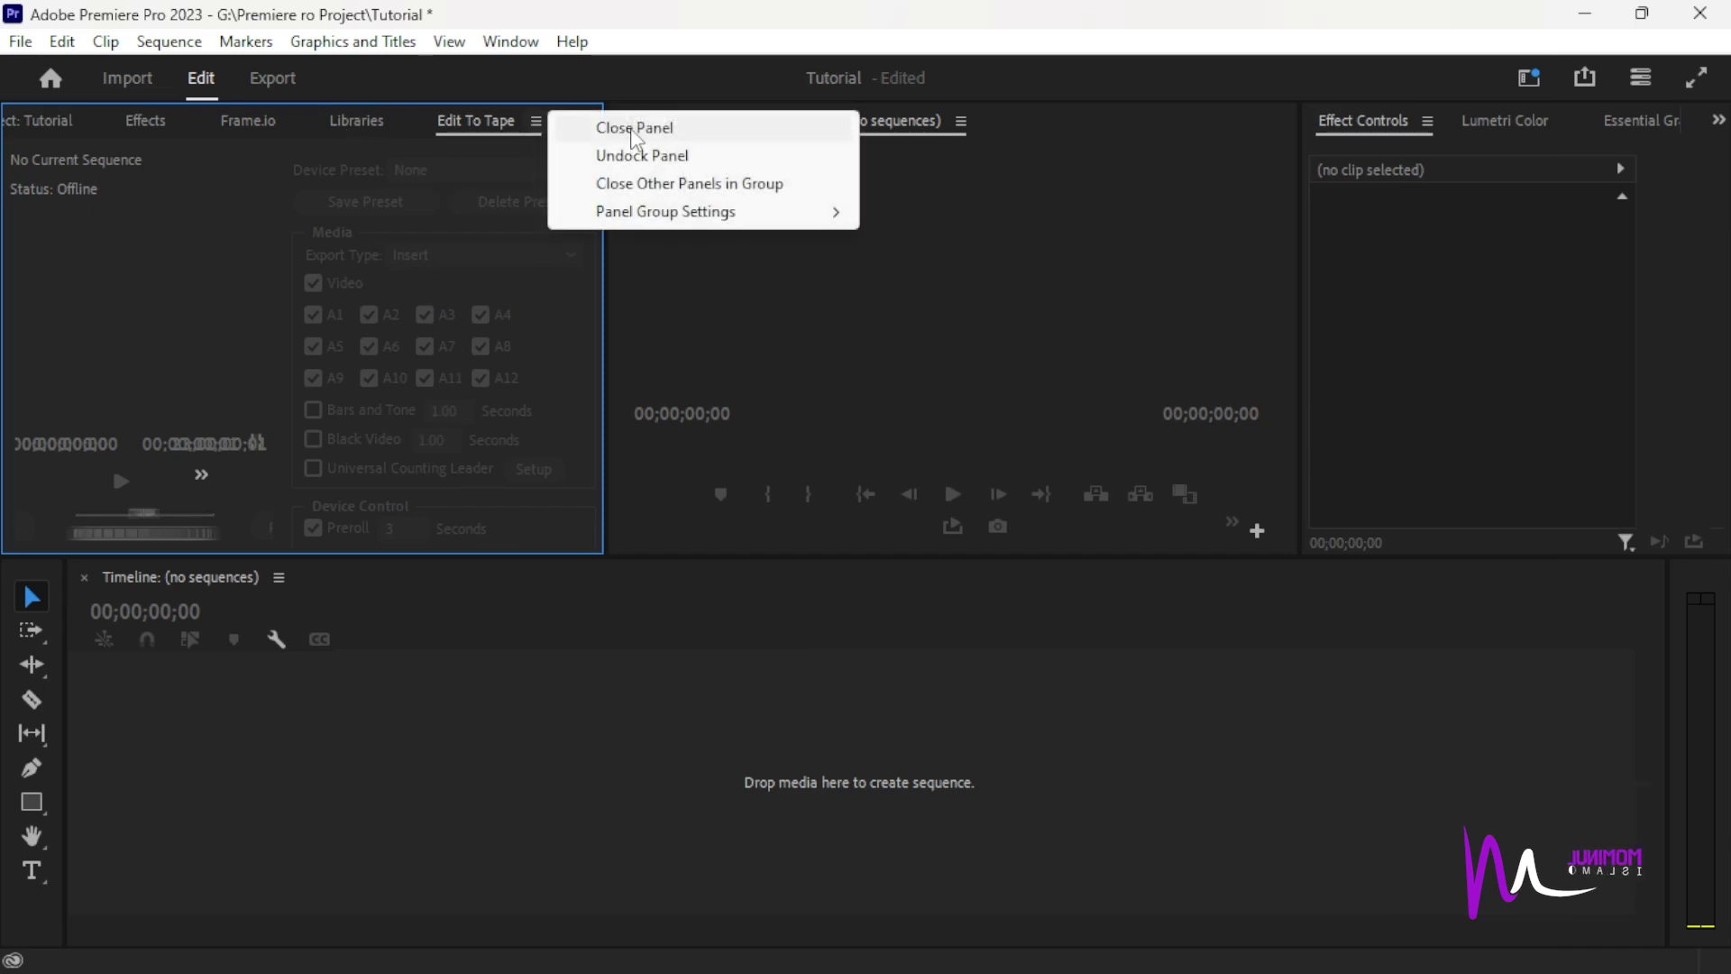
{"action": "left_click", "coordinate": [632, 130]}
{"action": "left_click", "coordinate": [448, 123]}
{"action": "left_click", "coordinate": [546, 128]}
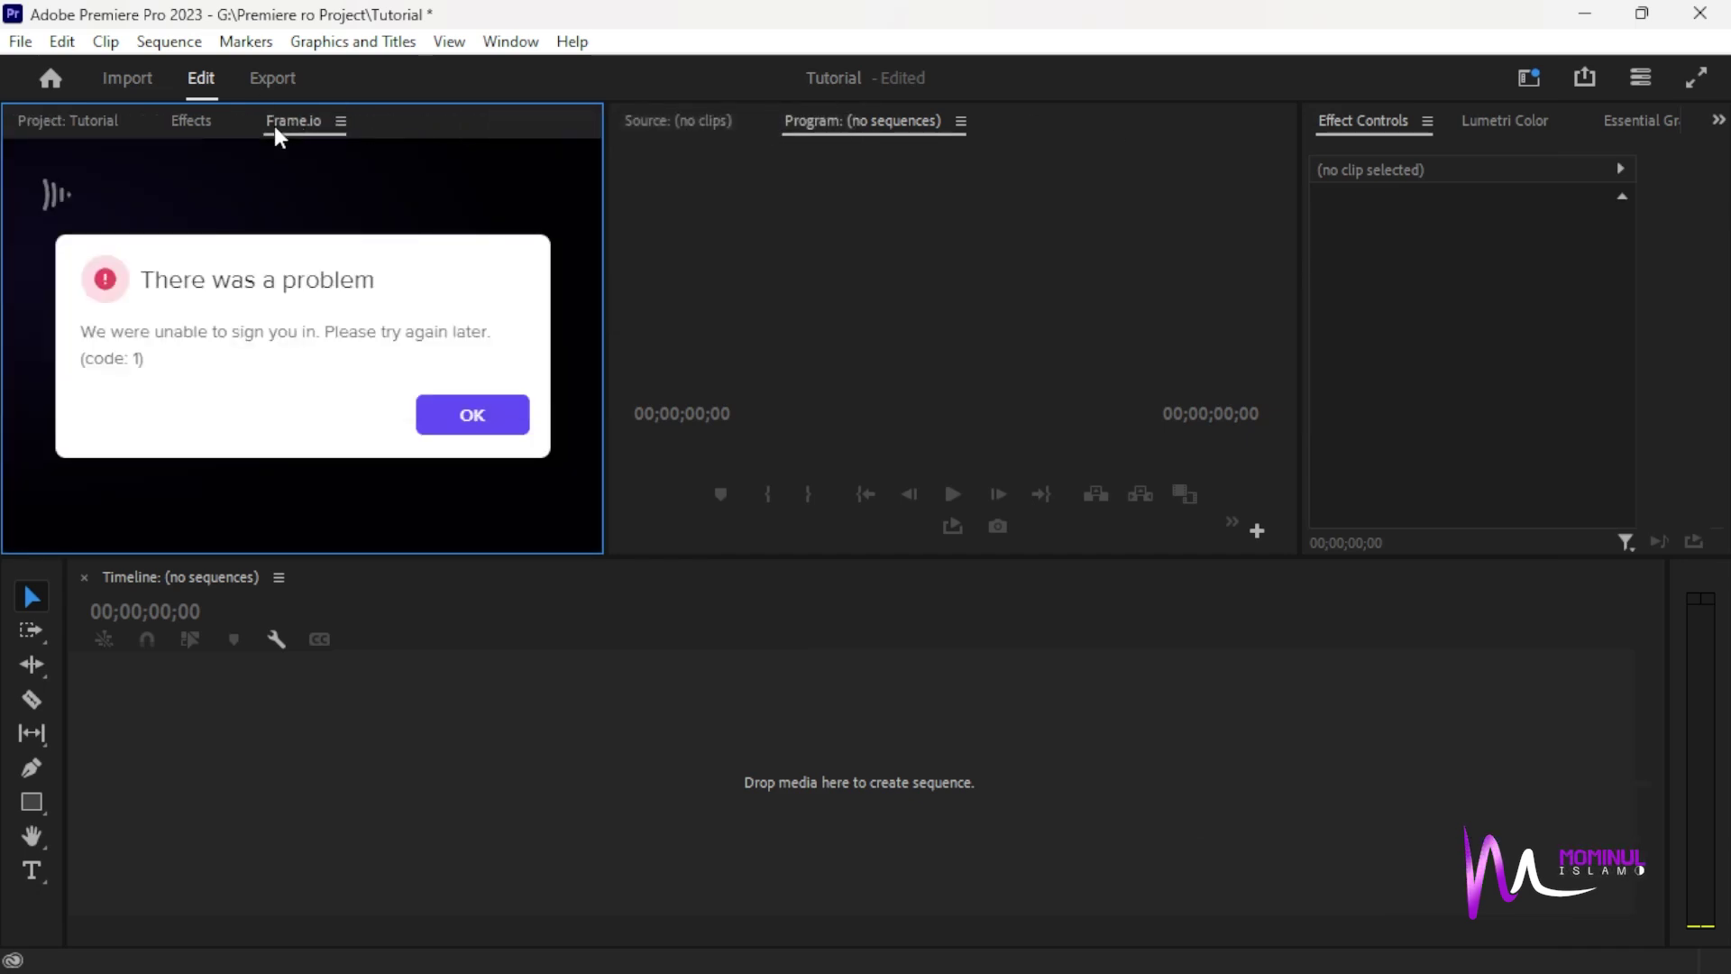
{"action": "left_click", "coordinate": [341, 121]}
{"action": "left_click", "coordinate": [437, 129]}
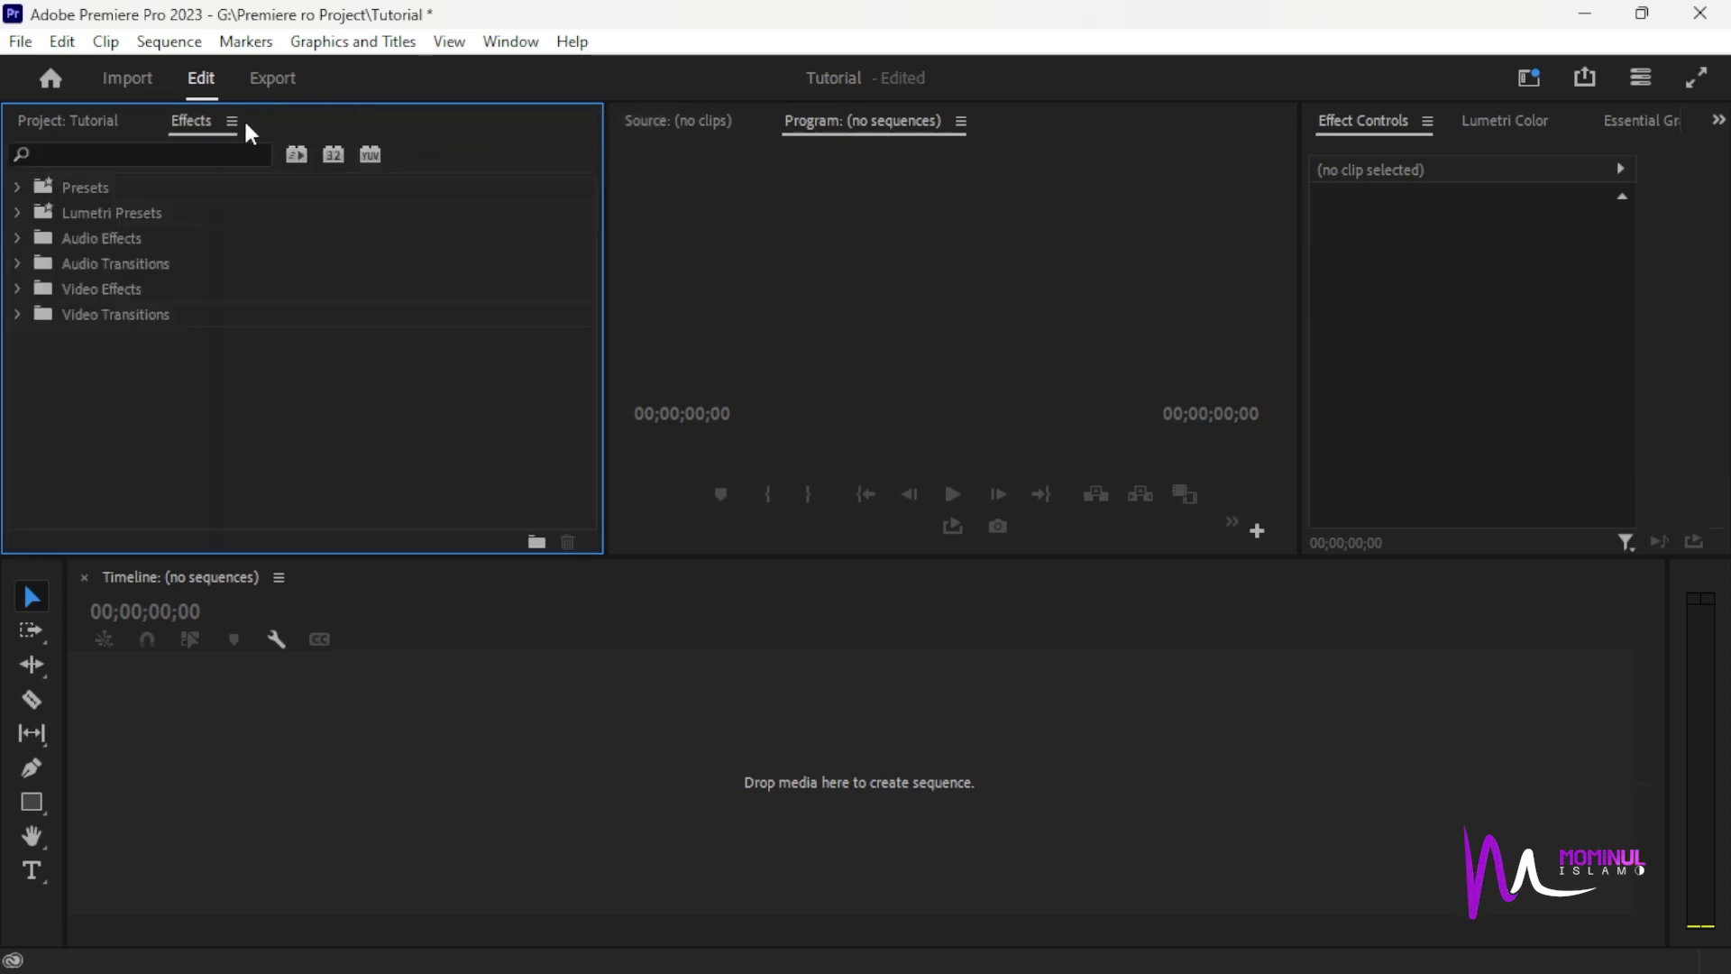
Bring the Project panel to the front of its group and save the changes to the Test workspace.
{"action": "left_click", "coordinate": [93, 120]}
{"action": "left_click", "coordinate": [1523, 81]}
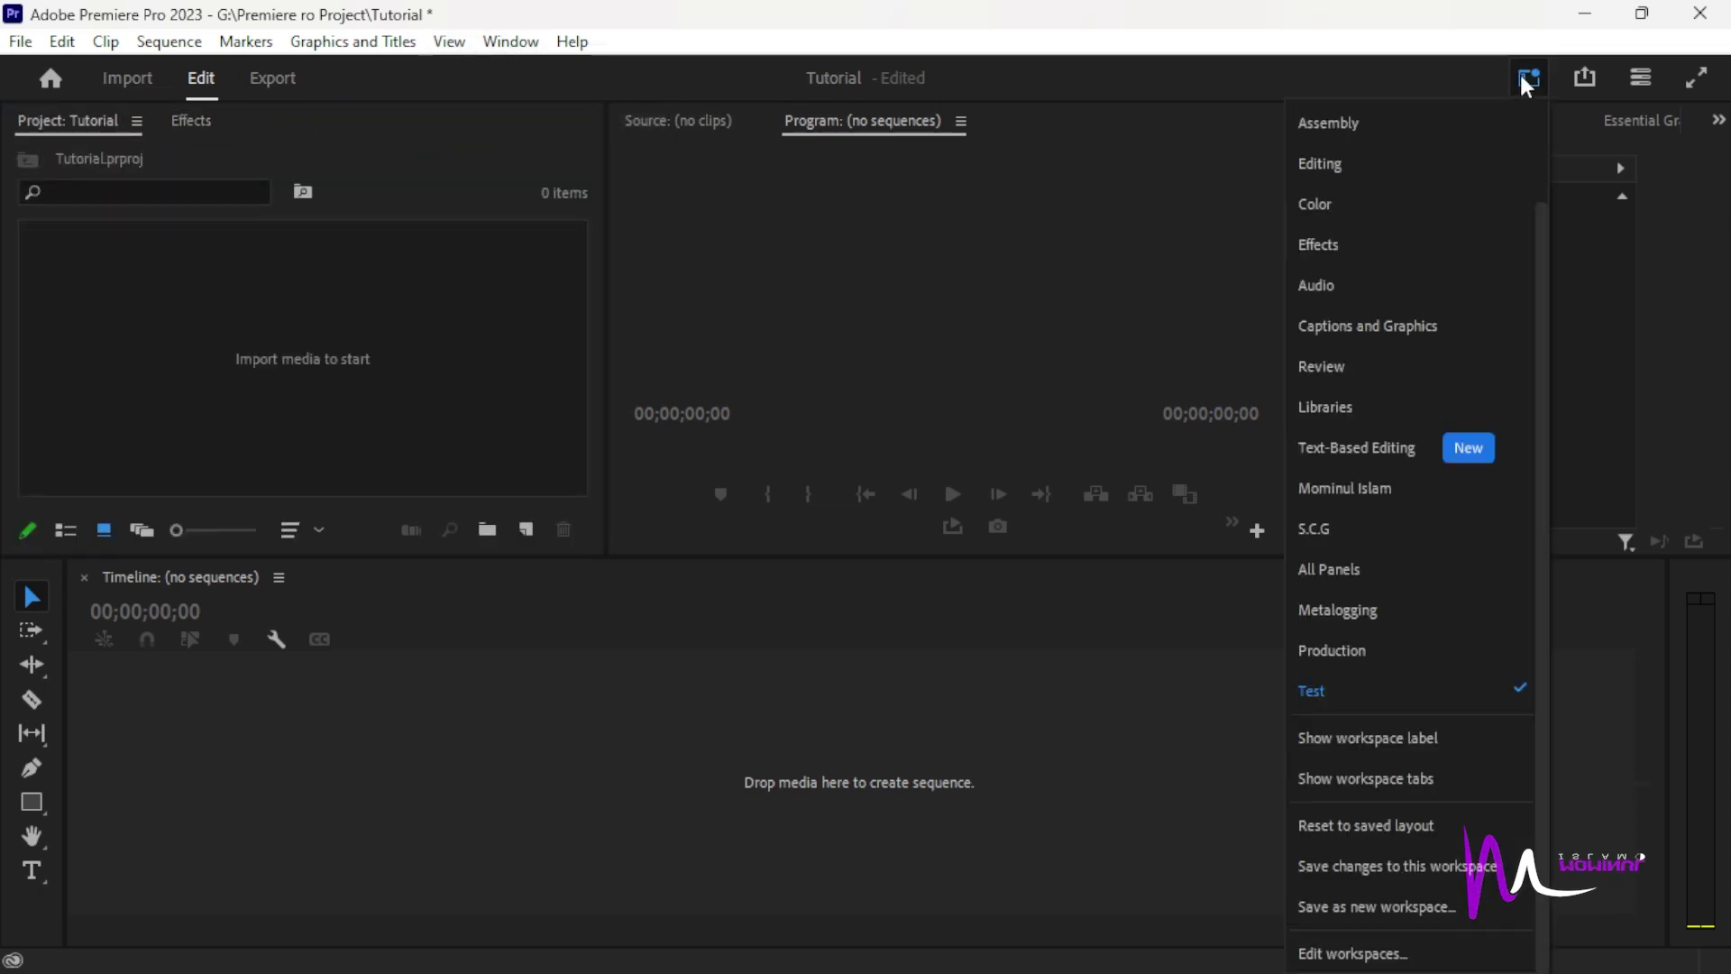
{"action": "left_click", "coordinate": [1377, 875]}
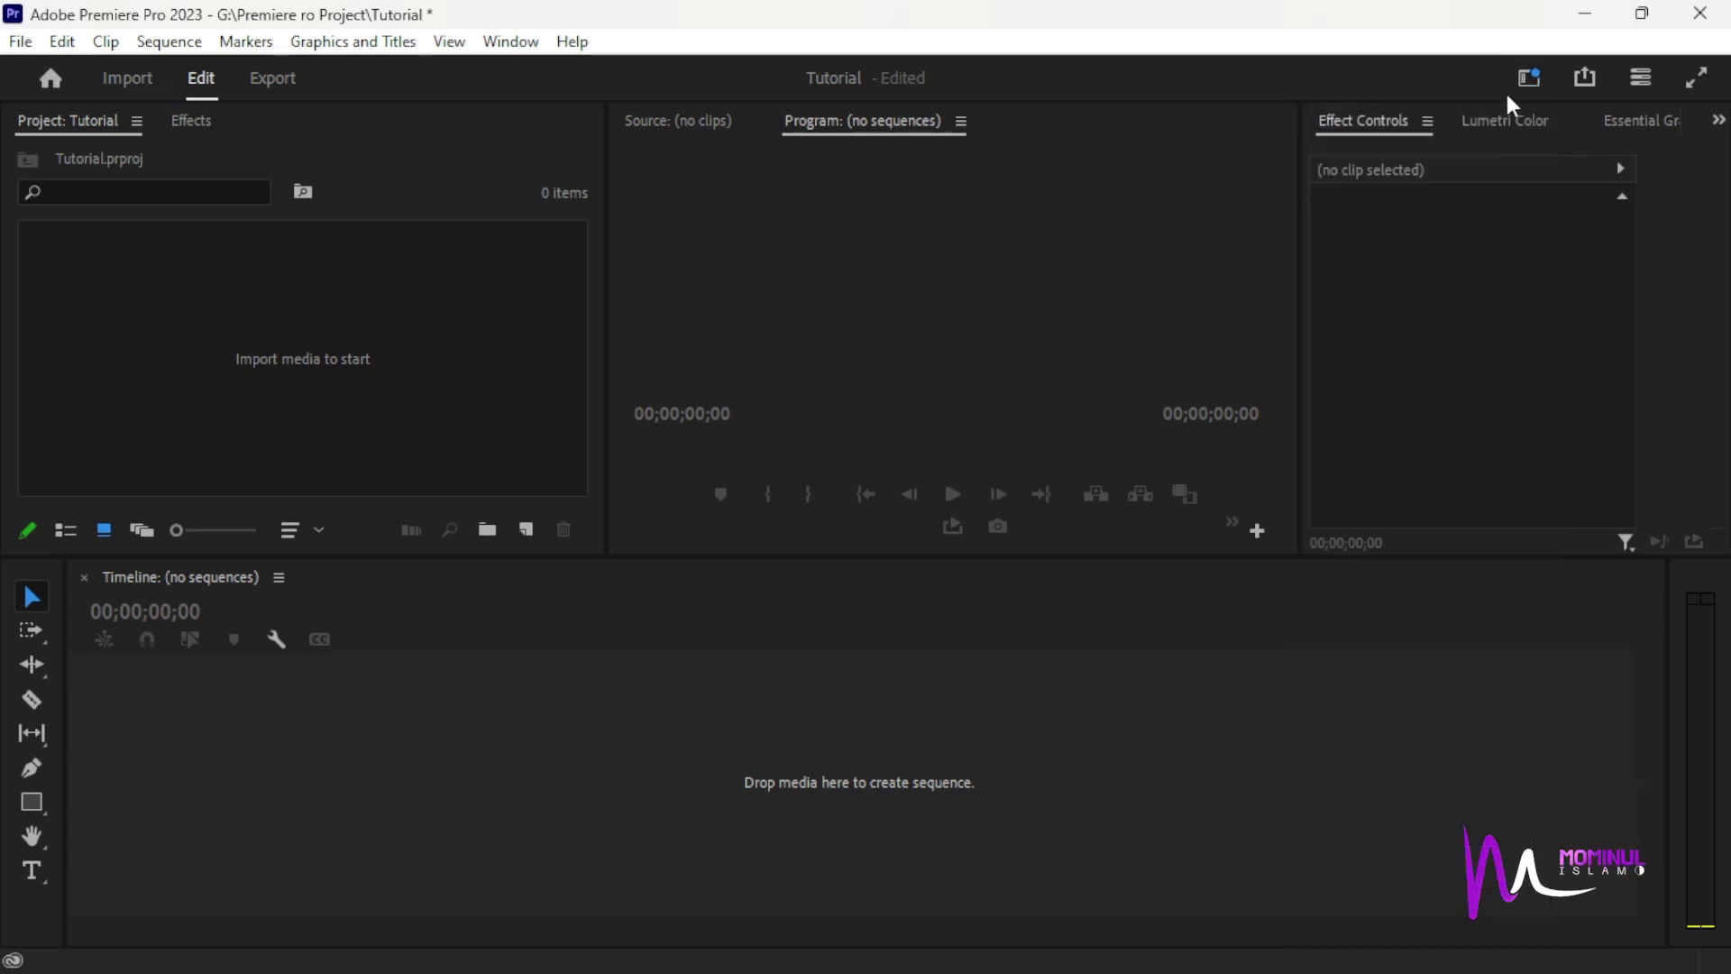
Check the workspace list and look through the Lumetri Color, Essential Graphics and Essential Sound panels.
{"action": "left_click", "coordinate": [1529, 79]}
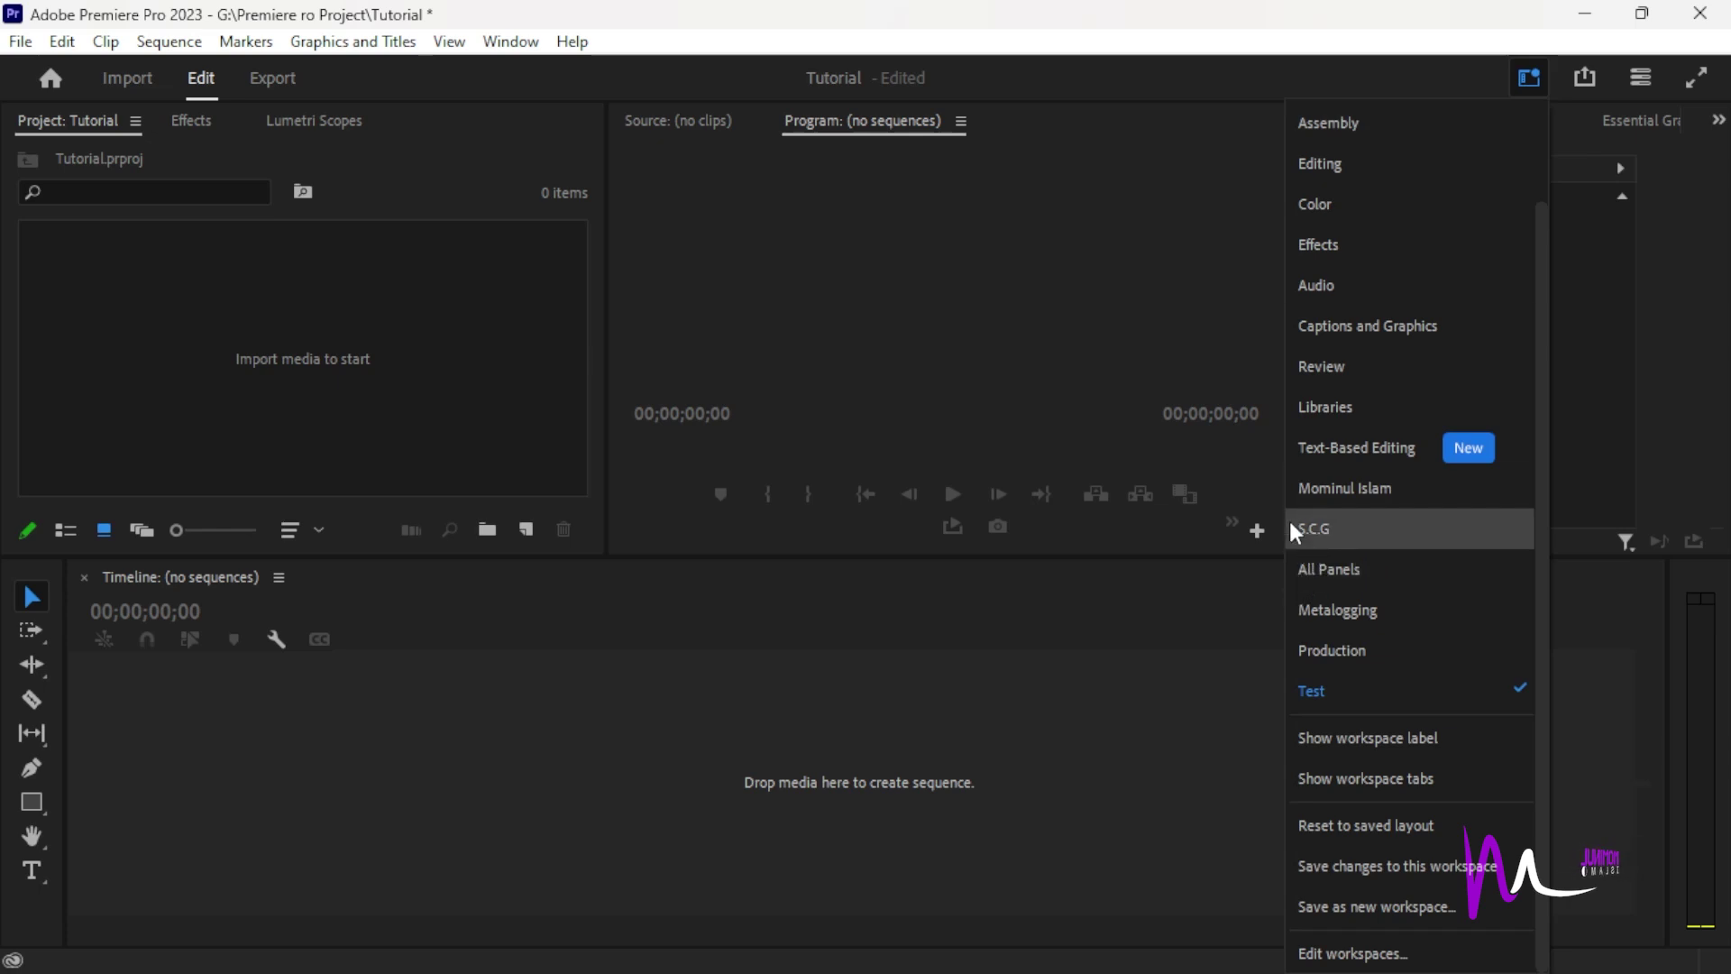
{"action": "left_click", "coordinate": [1528, 77]}
{"action": "left_click", "coordinate": [1423, 343]}
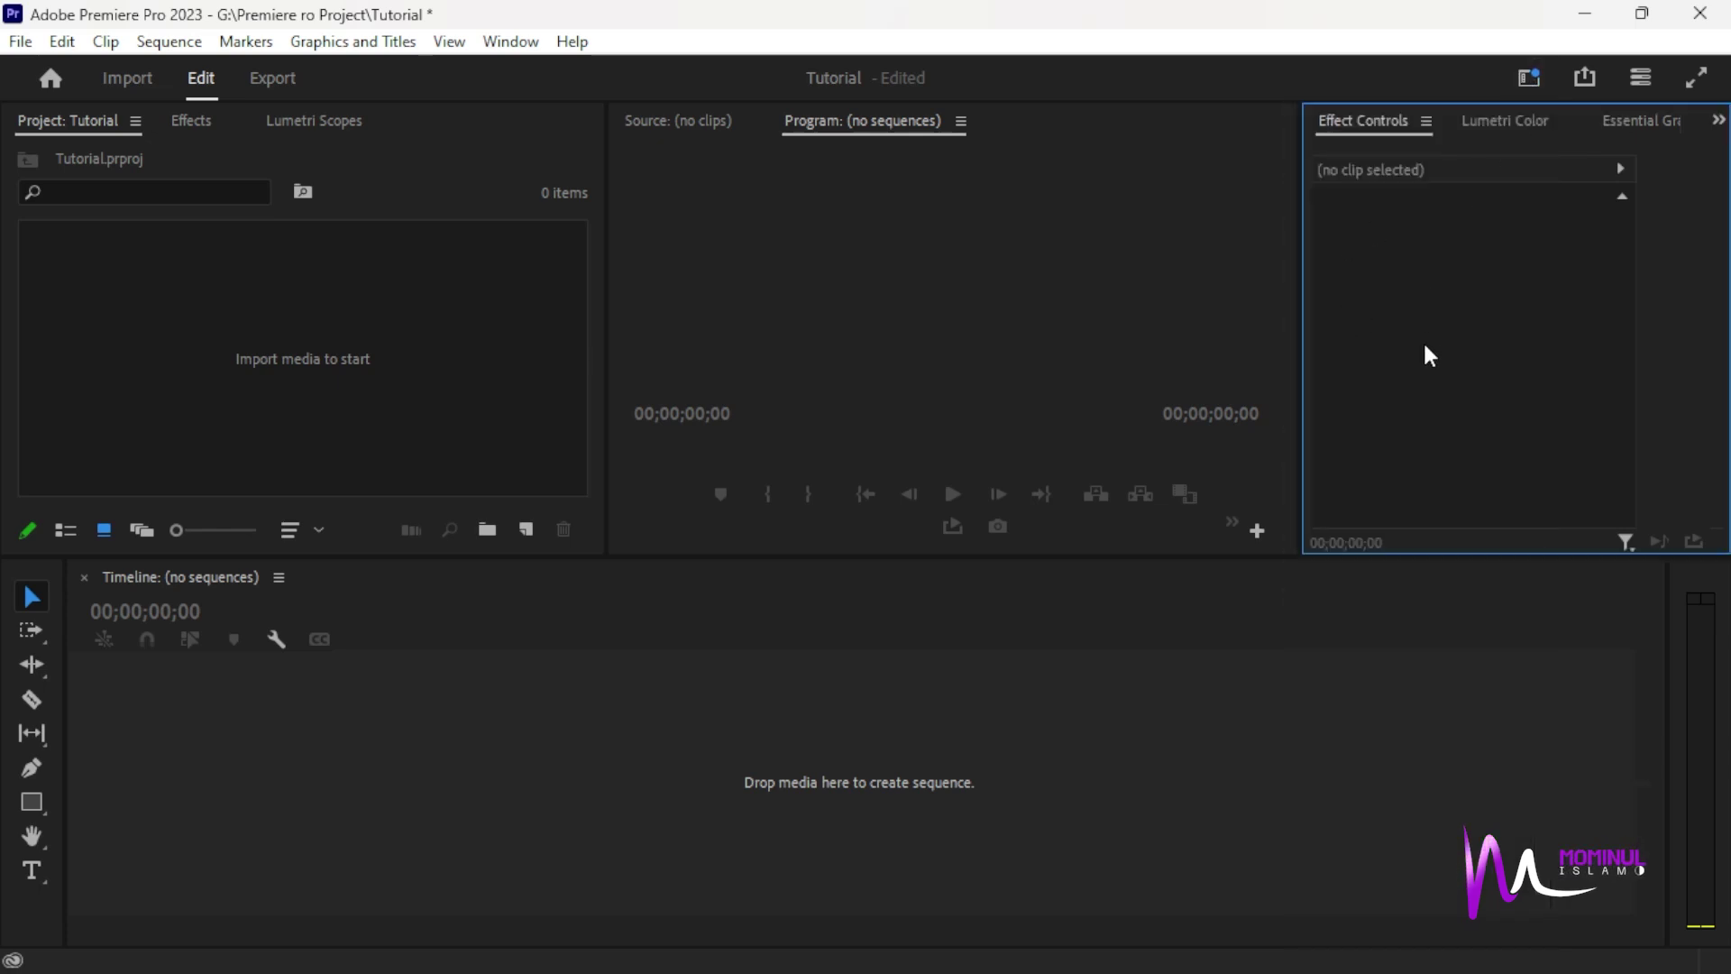
{"action": "left_click", "coordinate": [1503, 124]}
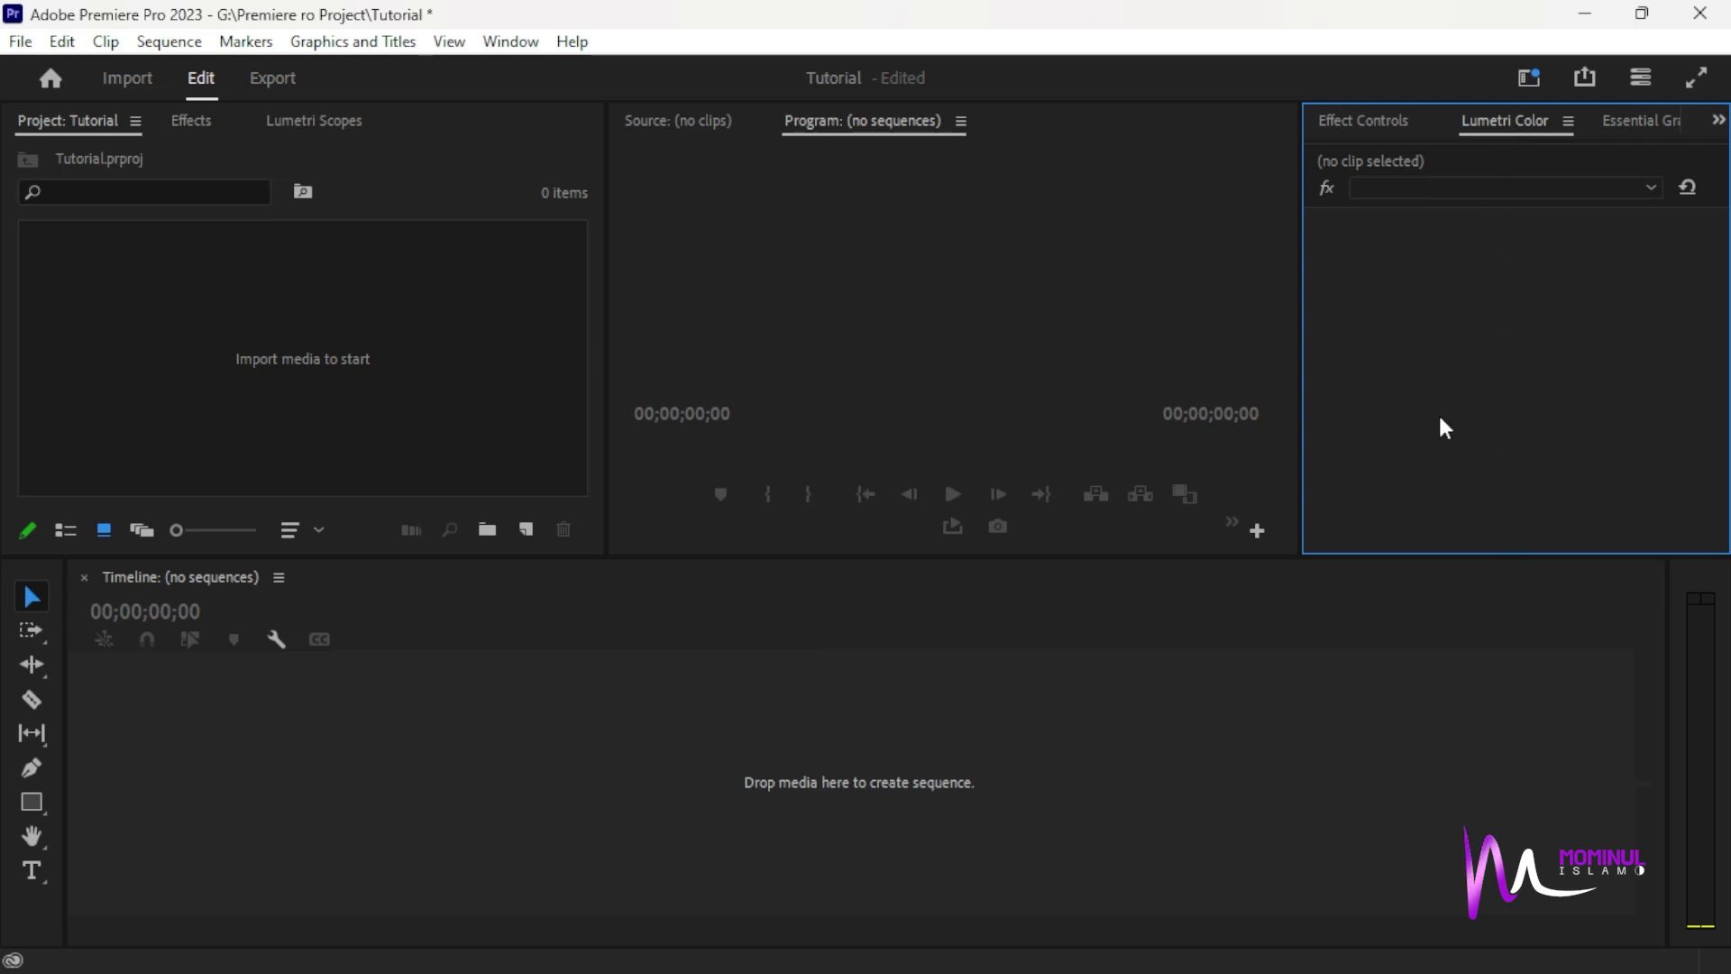
{"action": "scroll", "coordinate": [1637, 126], "scroll_direction": "down", "scroll_amount": 2}
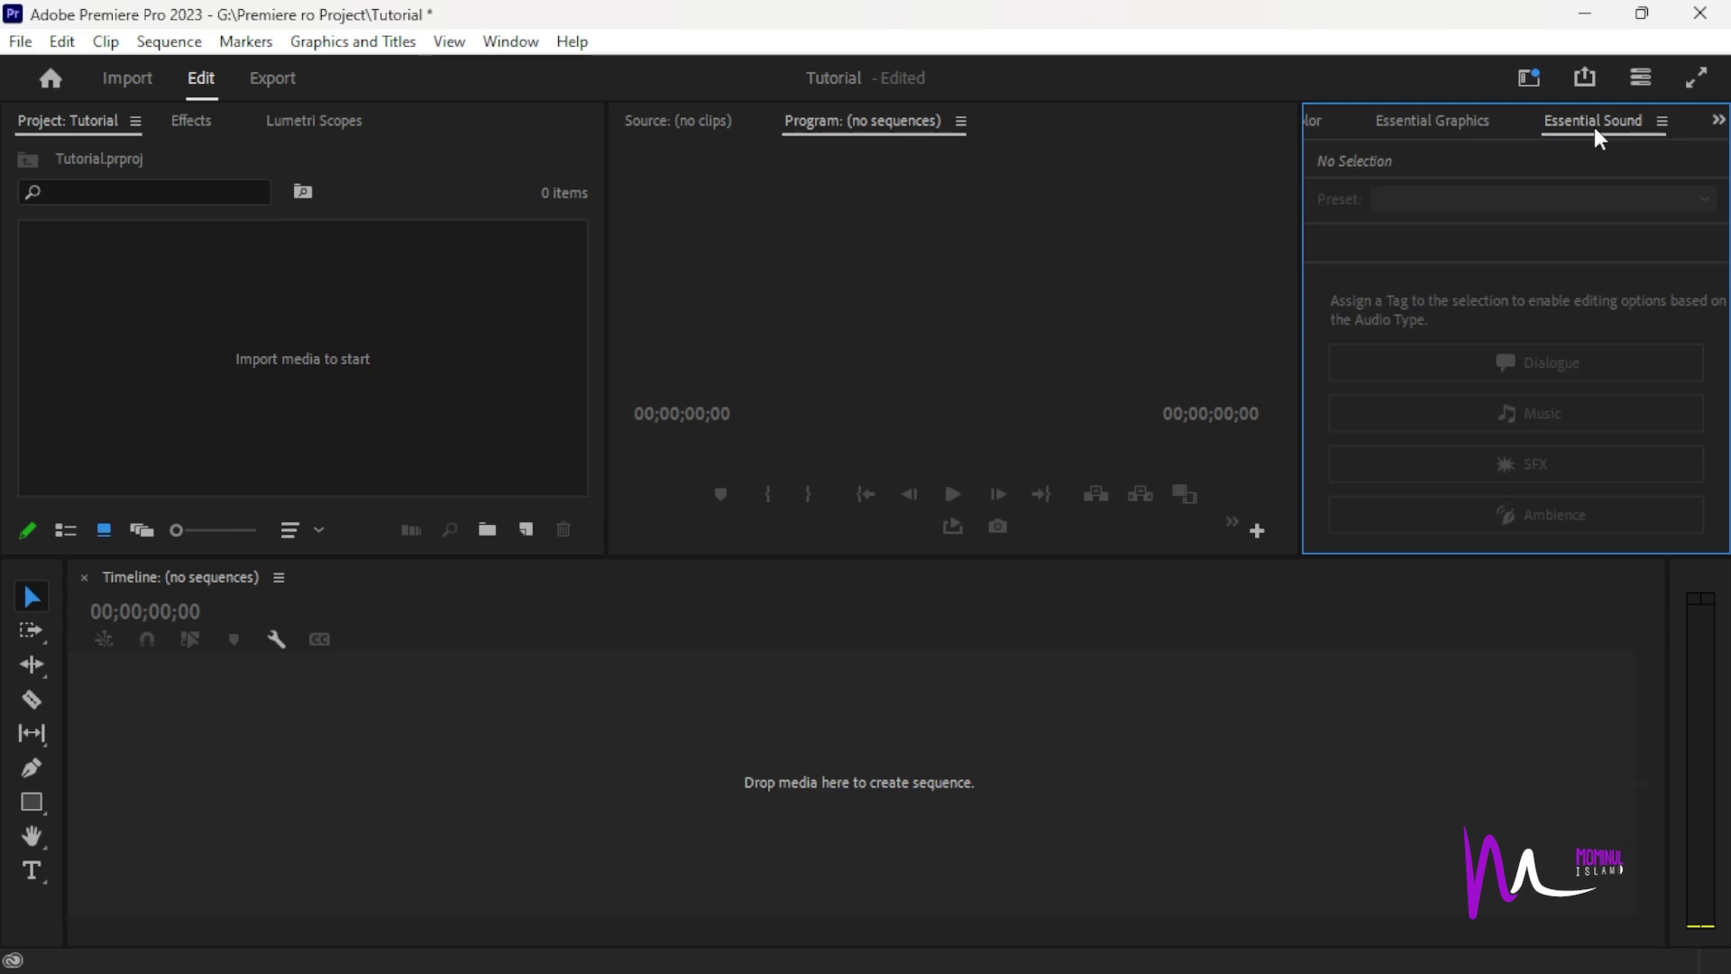
{"action": "scroll", "coordinate": [1523, 110], "scroll_direction": "up", "scroll_amount": 3}
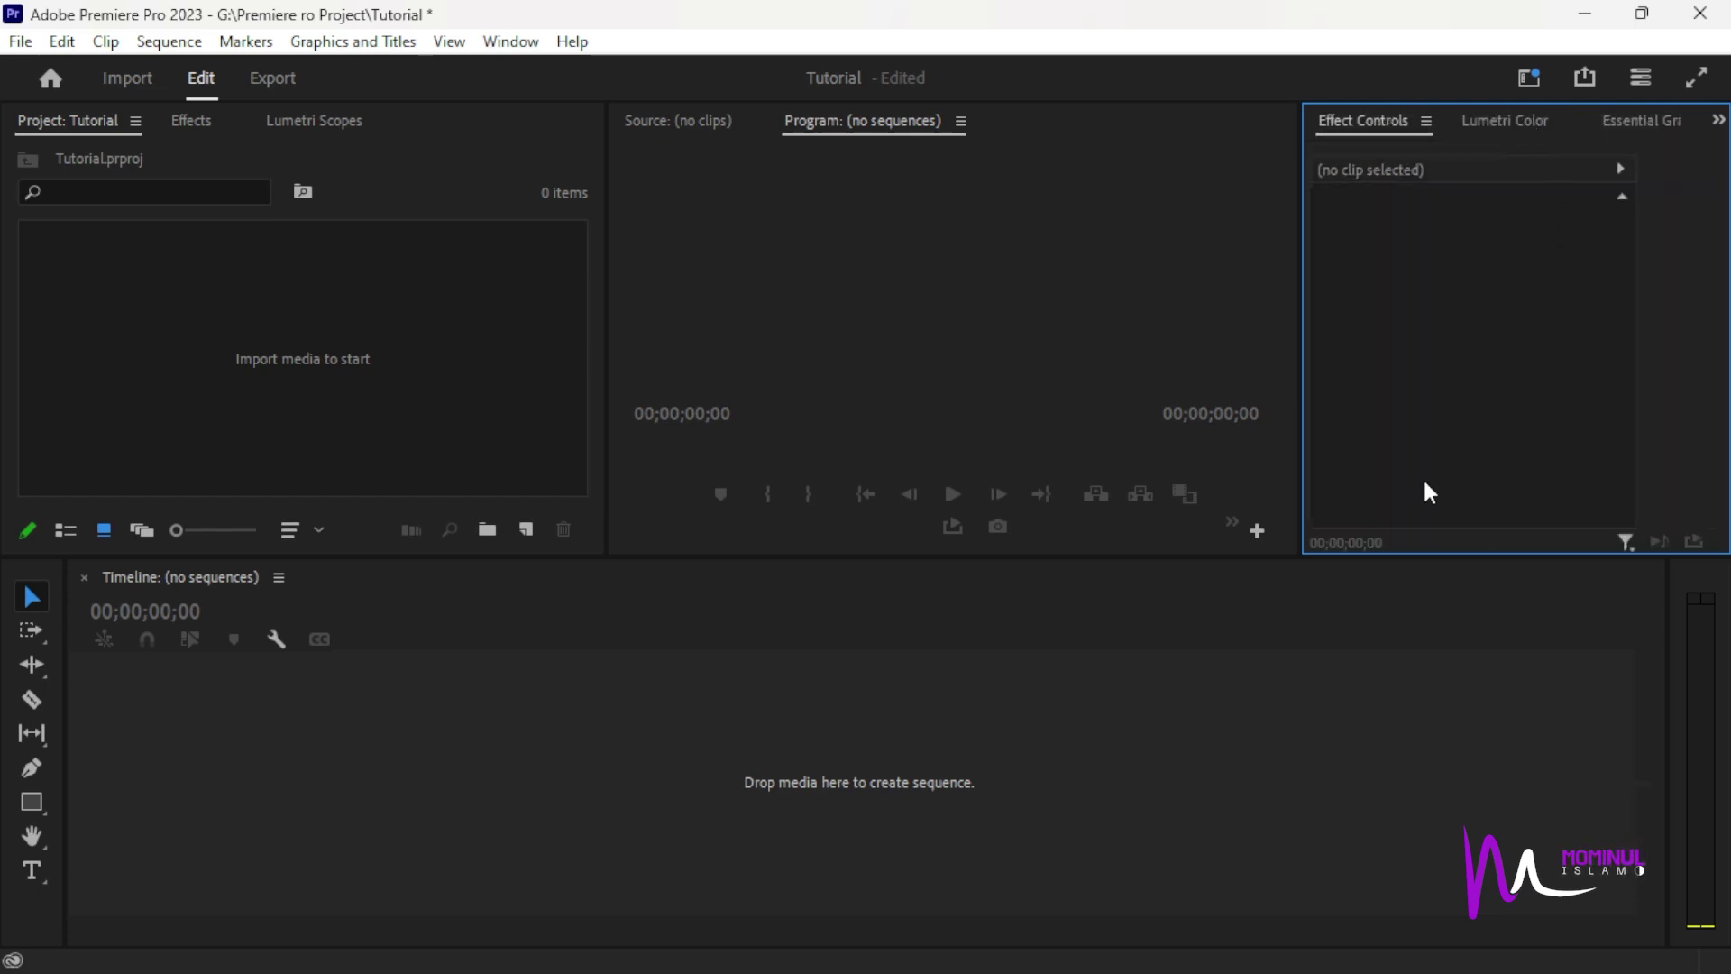
{"action": "left_click", "coordinate": [1504, 124]}
Dock the Effect Controls panel as a full-height column along the workspace's right edge and narrow that column.
{"action": "left_click", "coordinate": [1362, 127]}
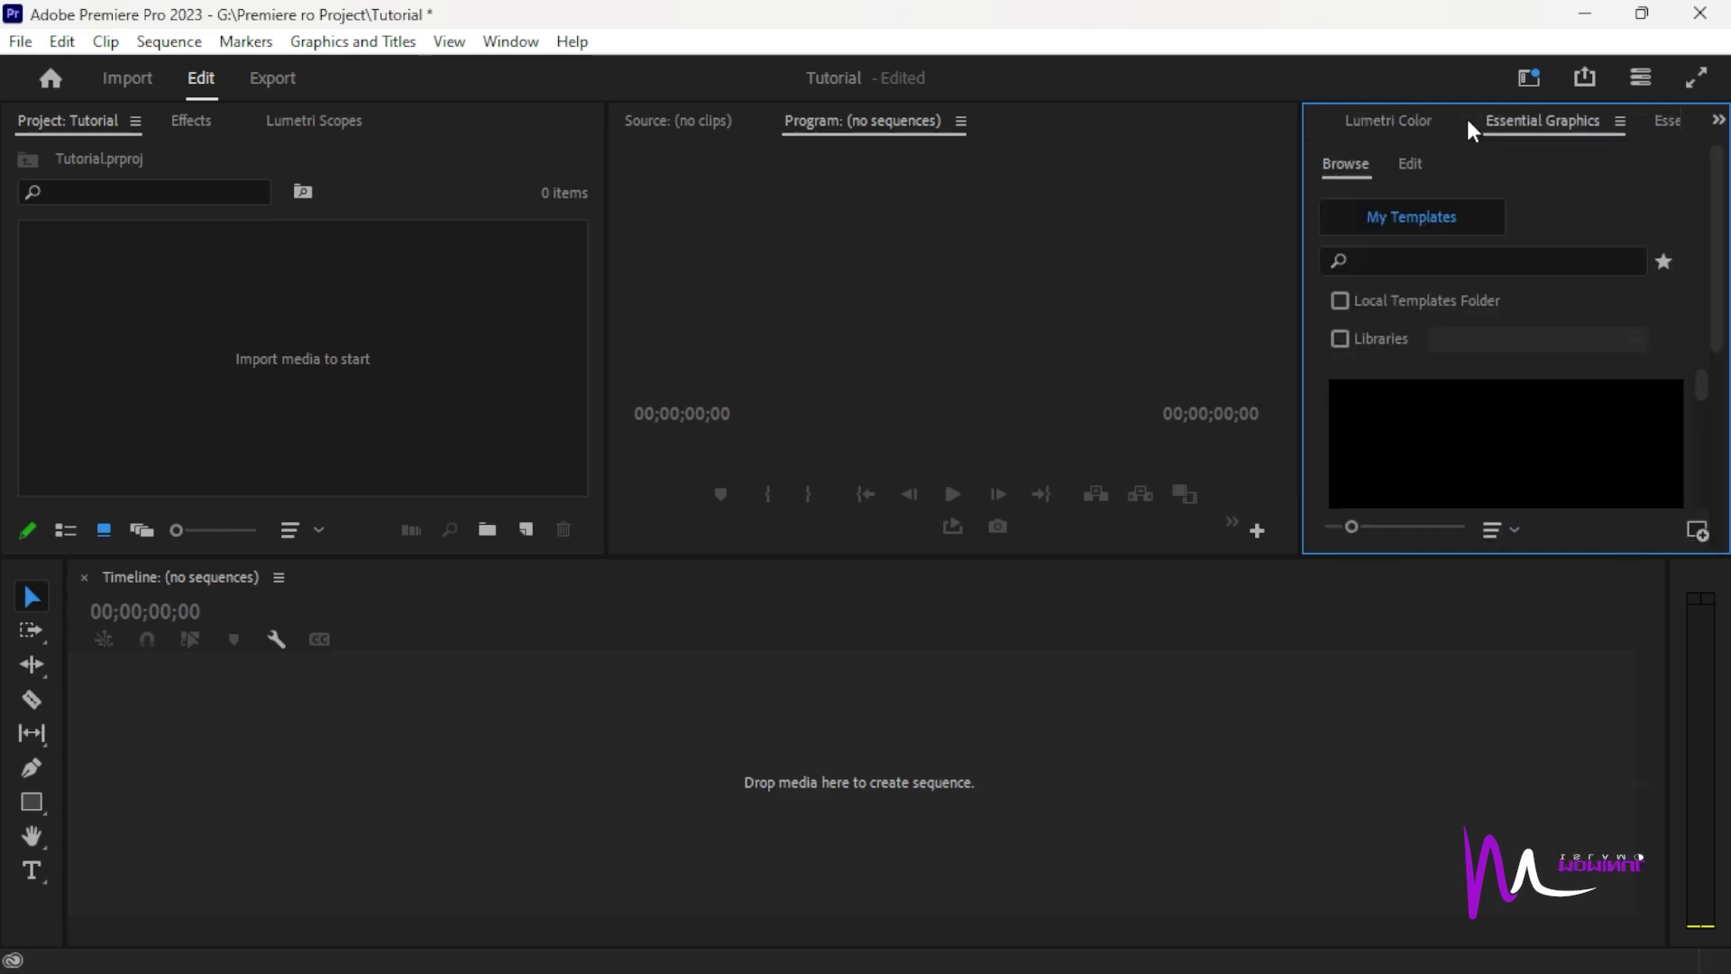
{"action": "left_click_drag", "start_coordinate": [1364, 127], "coordinate": [1723, 270]}
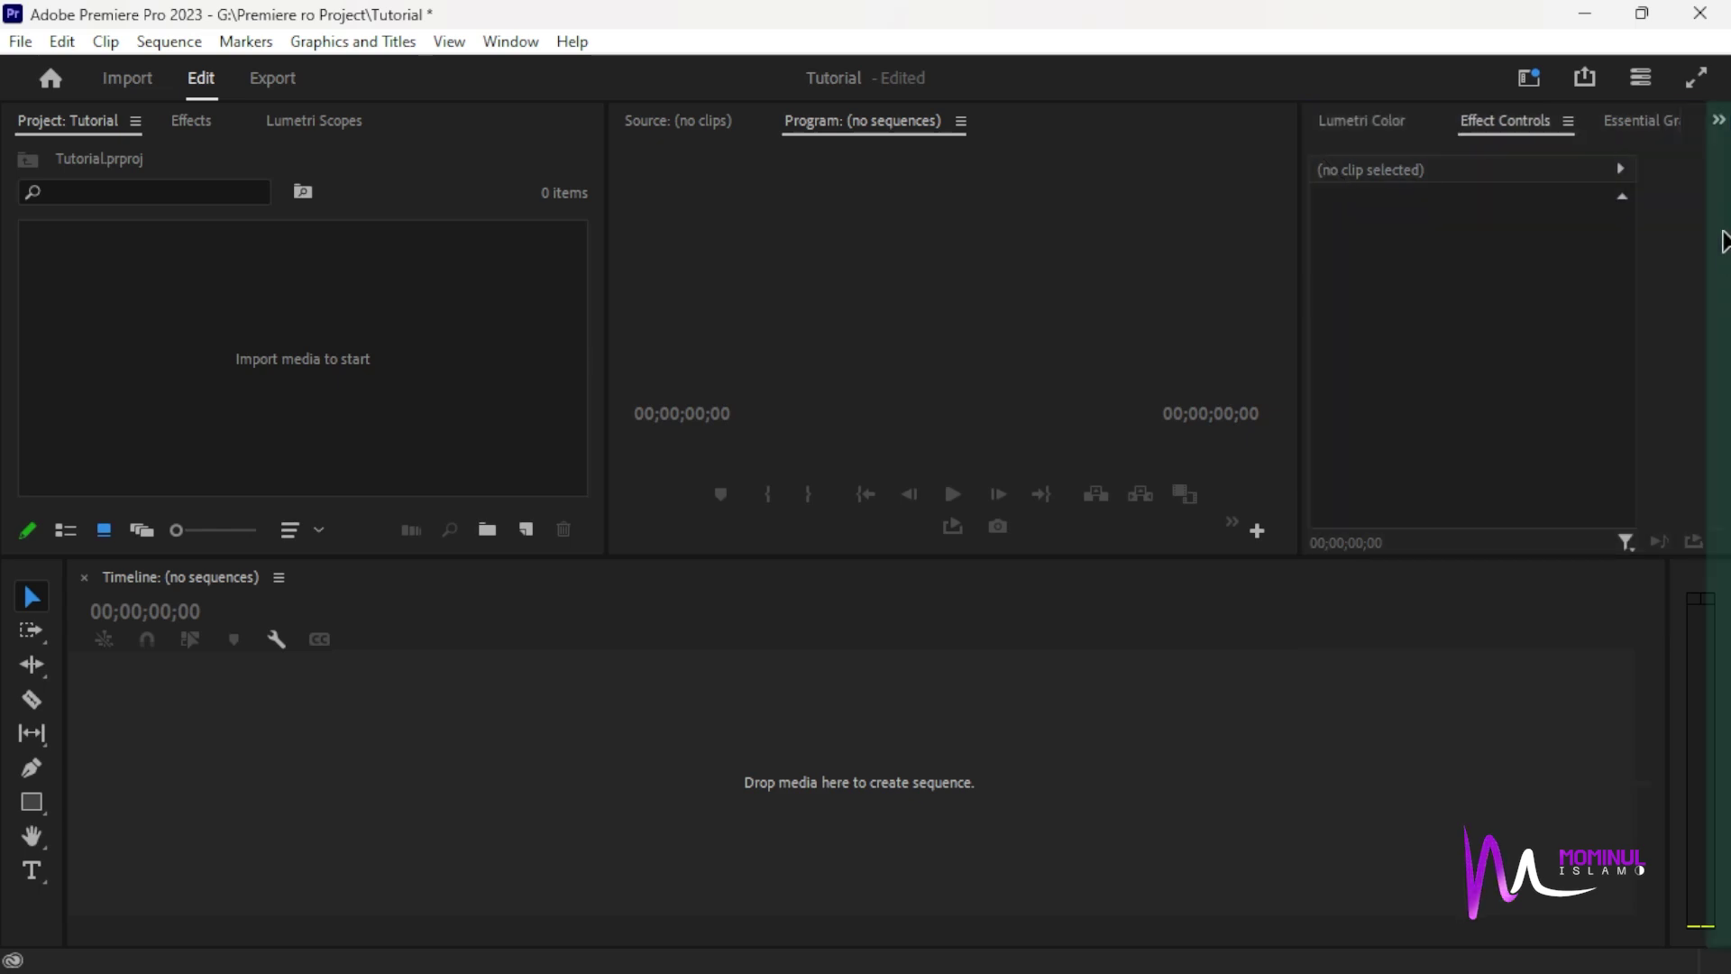
{"action": "left_click_drag", "start_coordinate": [1725, 270], "coordinate": [1725, 271]}
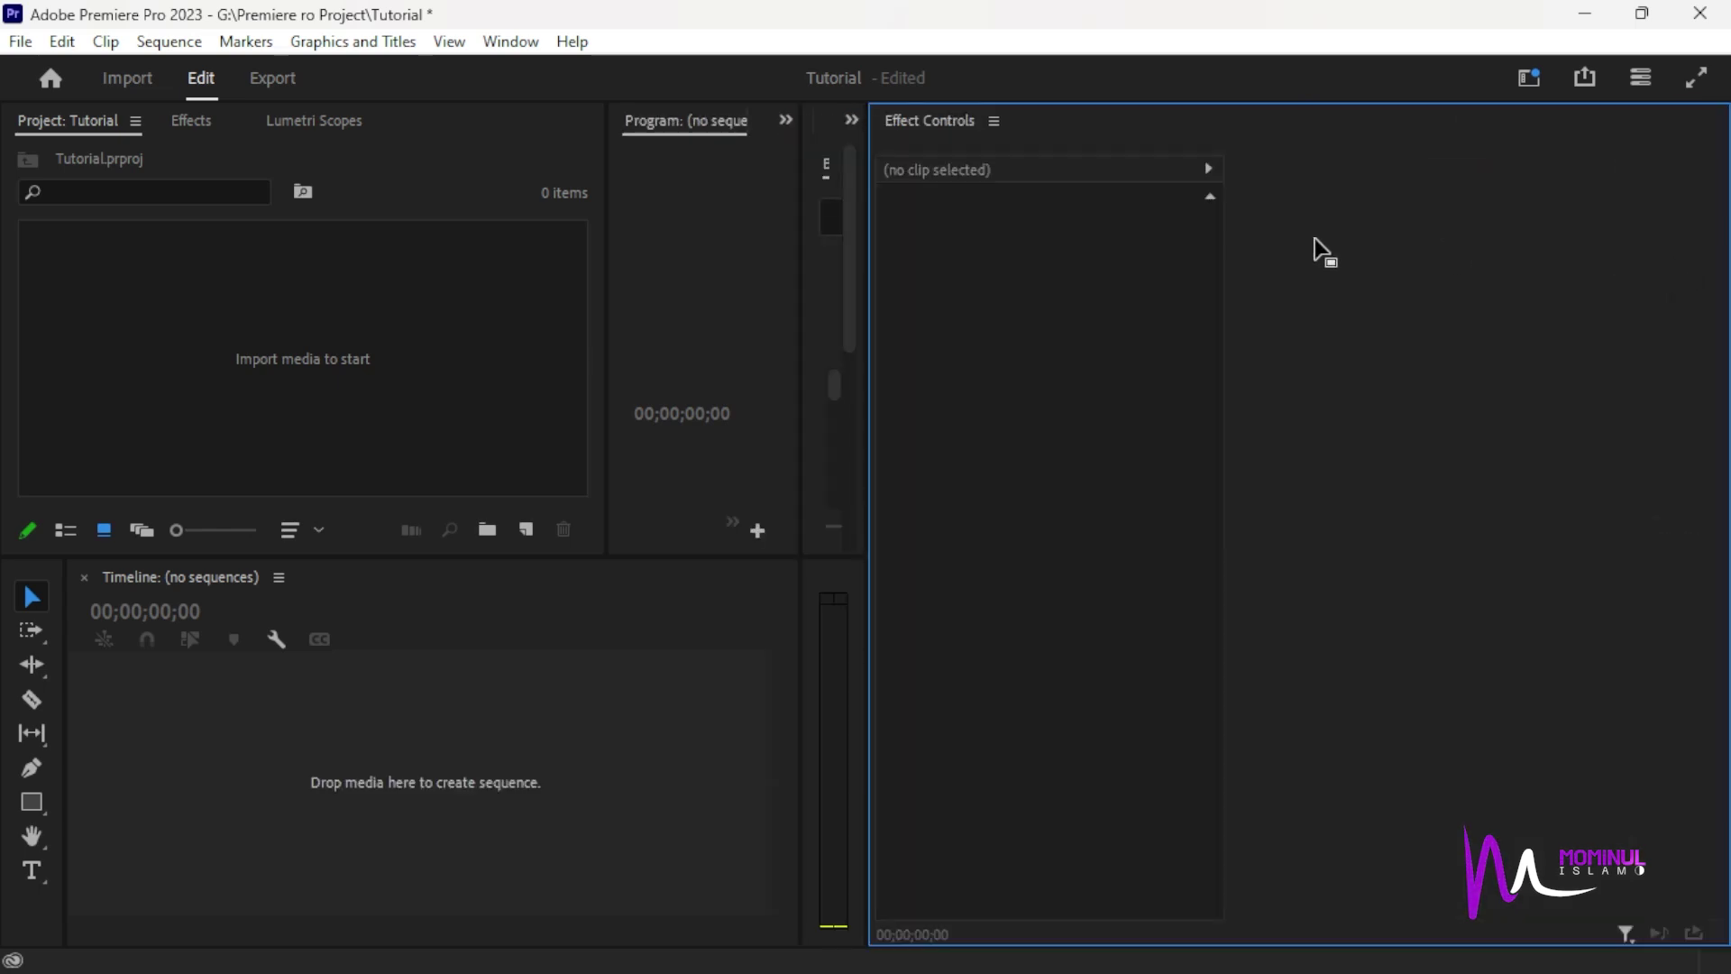
{"action": "left_click_drag", "start_coordinate": [866, 239], "coordinate": [1332, 239]}
Move the Essential Sound, Lumetri Color and Essential Graphics panels into the full-height Effect Controls group.
{"action": "left_click_drag", "start_coordinate": [847, 126], "coordinate": [1526, 147]}
{"action": "left_click_drag", "start_coordinate": [976, 120], "coordinate": [1482, 122]}
{"action": "left_click_drag", "start_coordinate": [856, 118], "coordinate": [1452, 132]}
{"action": "left_click", "coordinate": [1447, 132]}
{"action": "left_click", "coordinate": [1466, 119]}
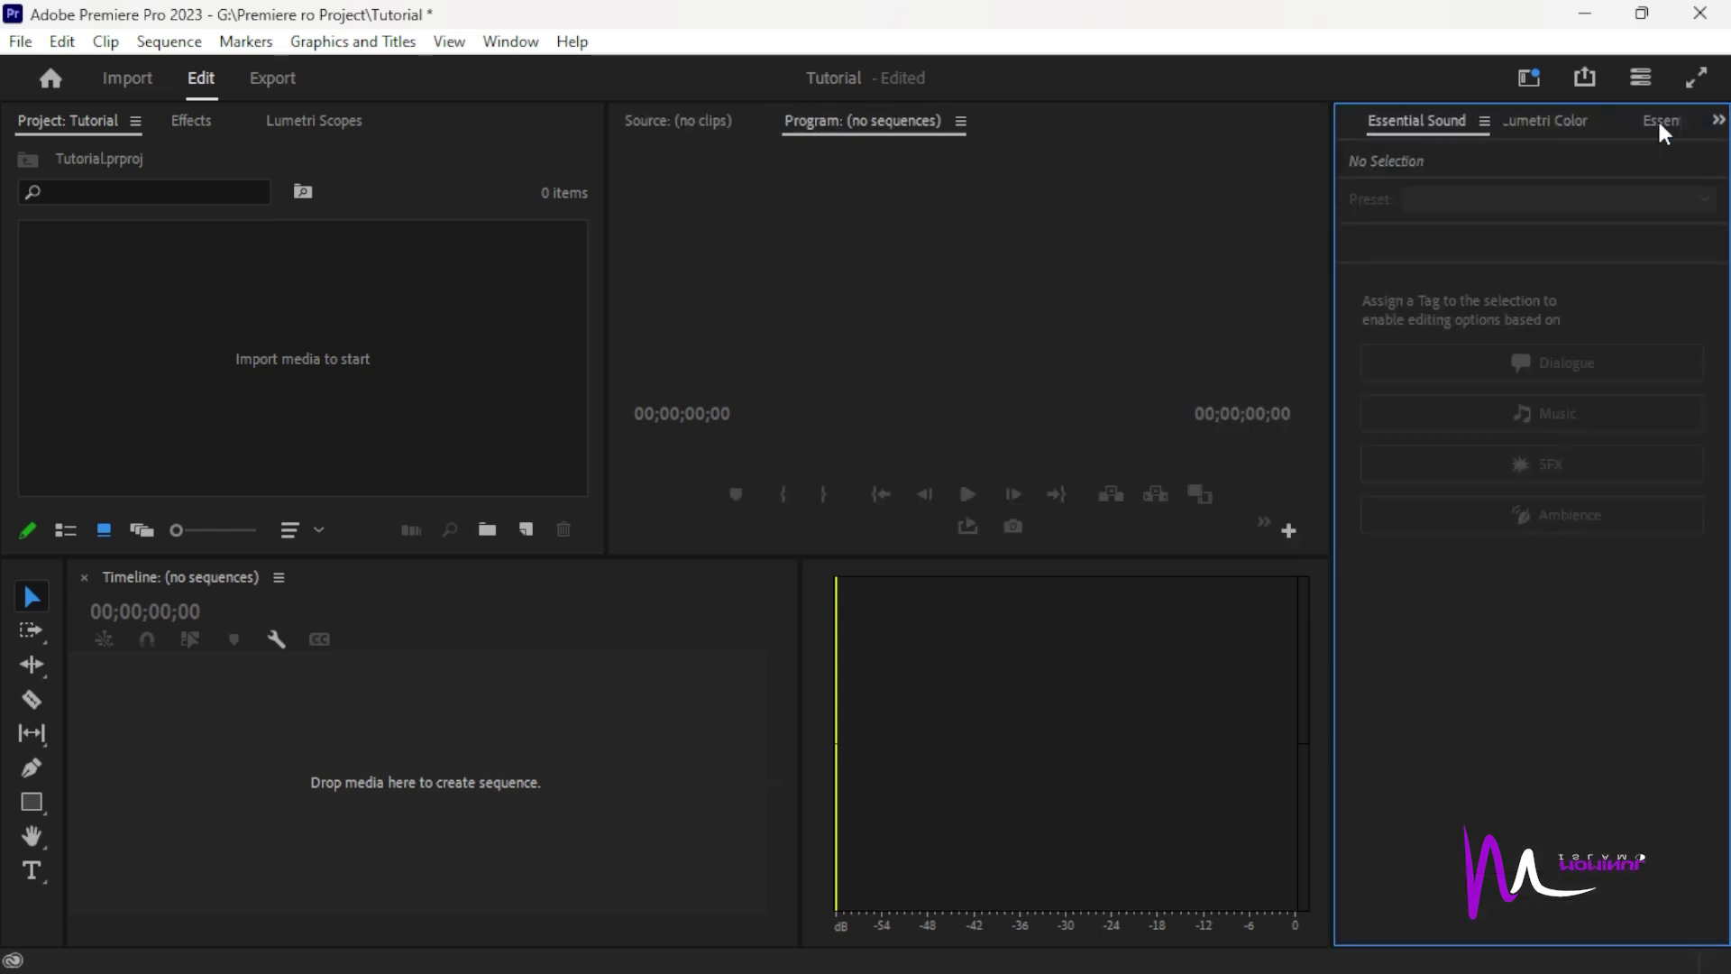
Arrange the tabs in the full-height group as Effect Controls, Essential Sound, Lumetri Color and Essential Graphics.
{"action": "left_click", "coordinate": [1657, 117]}
{"action": "left_click_drag", "start_coordinate": [1561, 119], "coordinate": [1475, 116]}
{"action": "left_click", "coordinate": [1630, 126]}
{"action": "left_click_drag", "start_coordinate": [1630, 127], "coordinate": [1344, 127]}
{"action": "left_click", "coordinate": [1554, 126]}
{"action": "left_click", "coordinate": [1604, 127]}
{"action": "left_click", "coordinate": [1592, 132]}
{"action": "left_click_drag", "start_coordinate": [1588, 126], "coordinate": [1432, 119]}
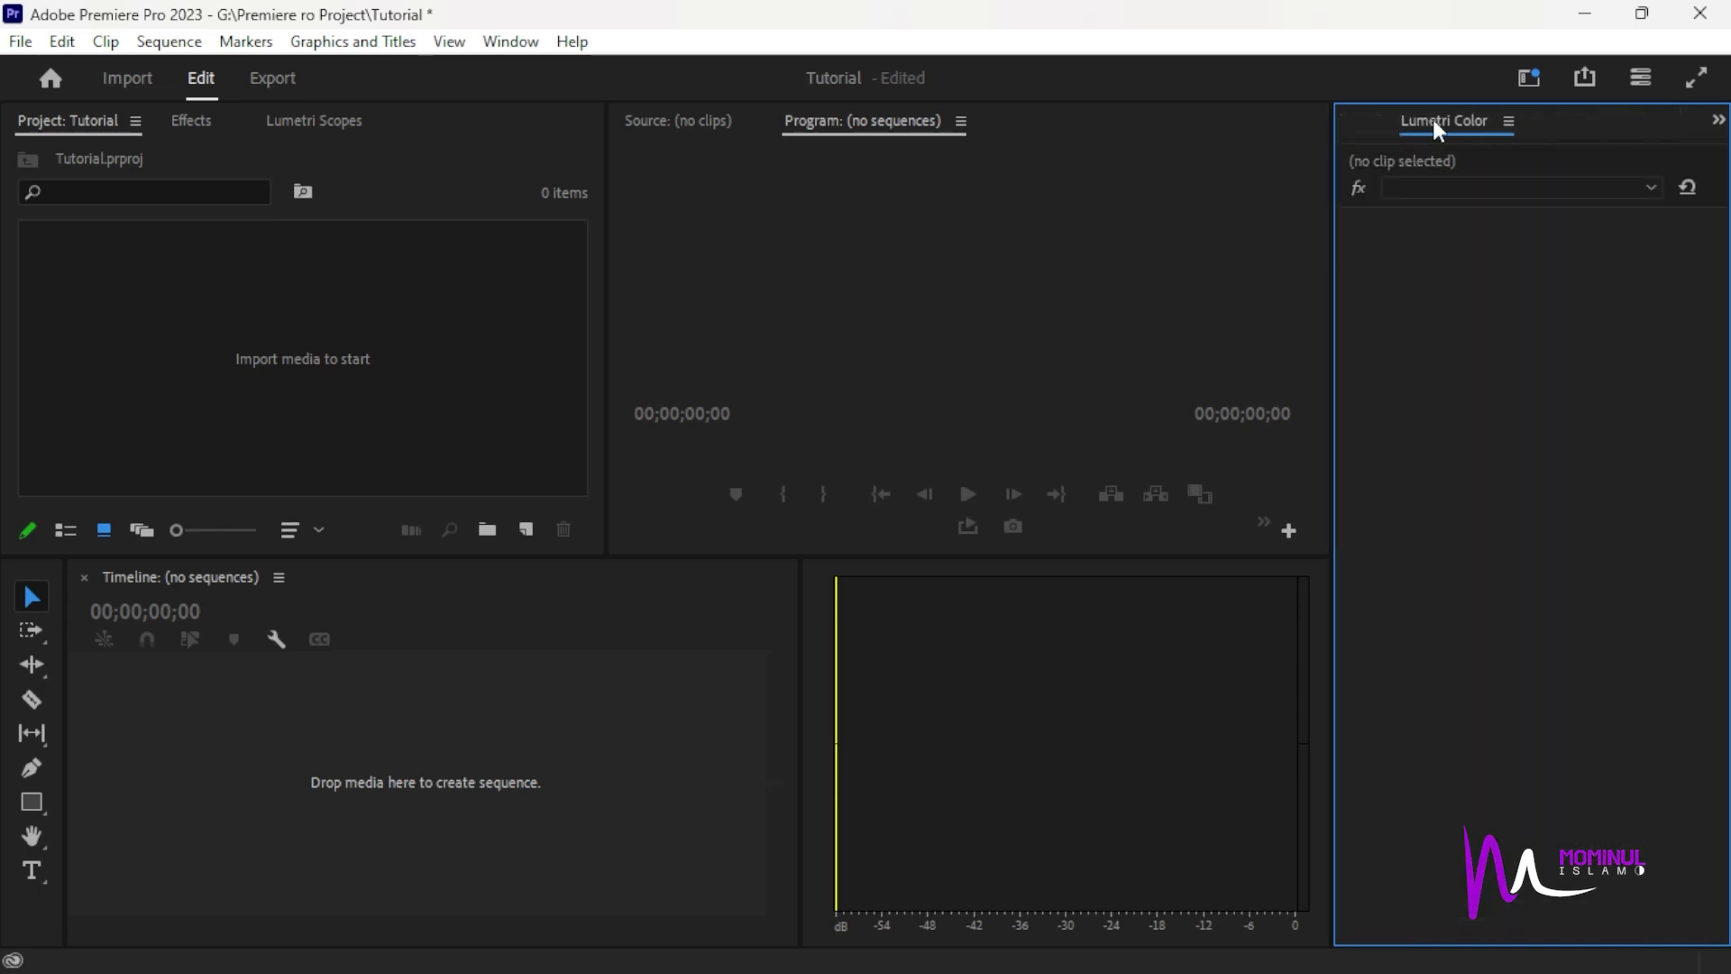
{"action": "left_click", "coordinate": [1561, 121]}
{"action": "scroll", "coordinate": [1511, 132], "scroll_direction": "up", "scroll_amount": 3}
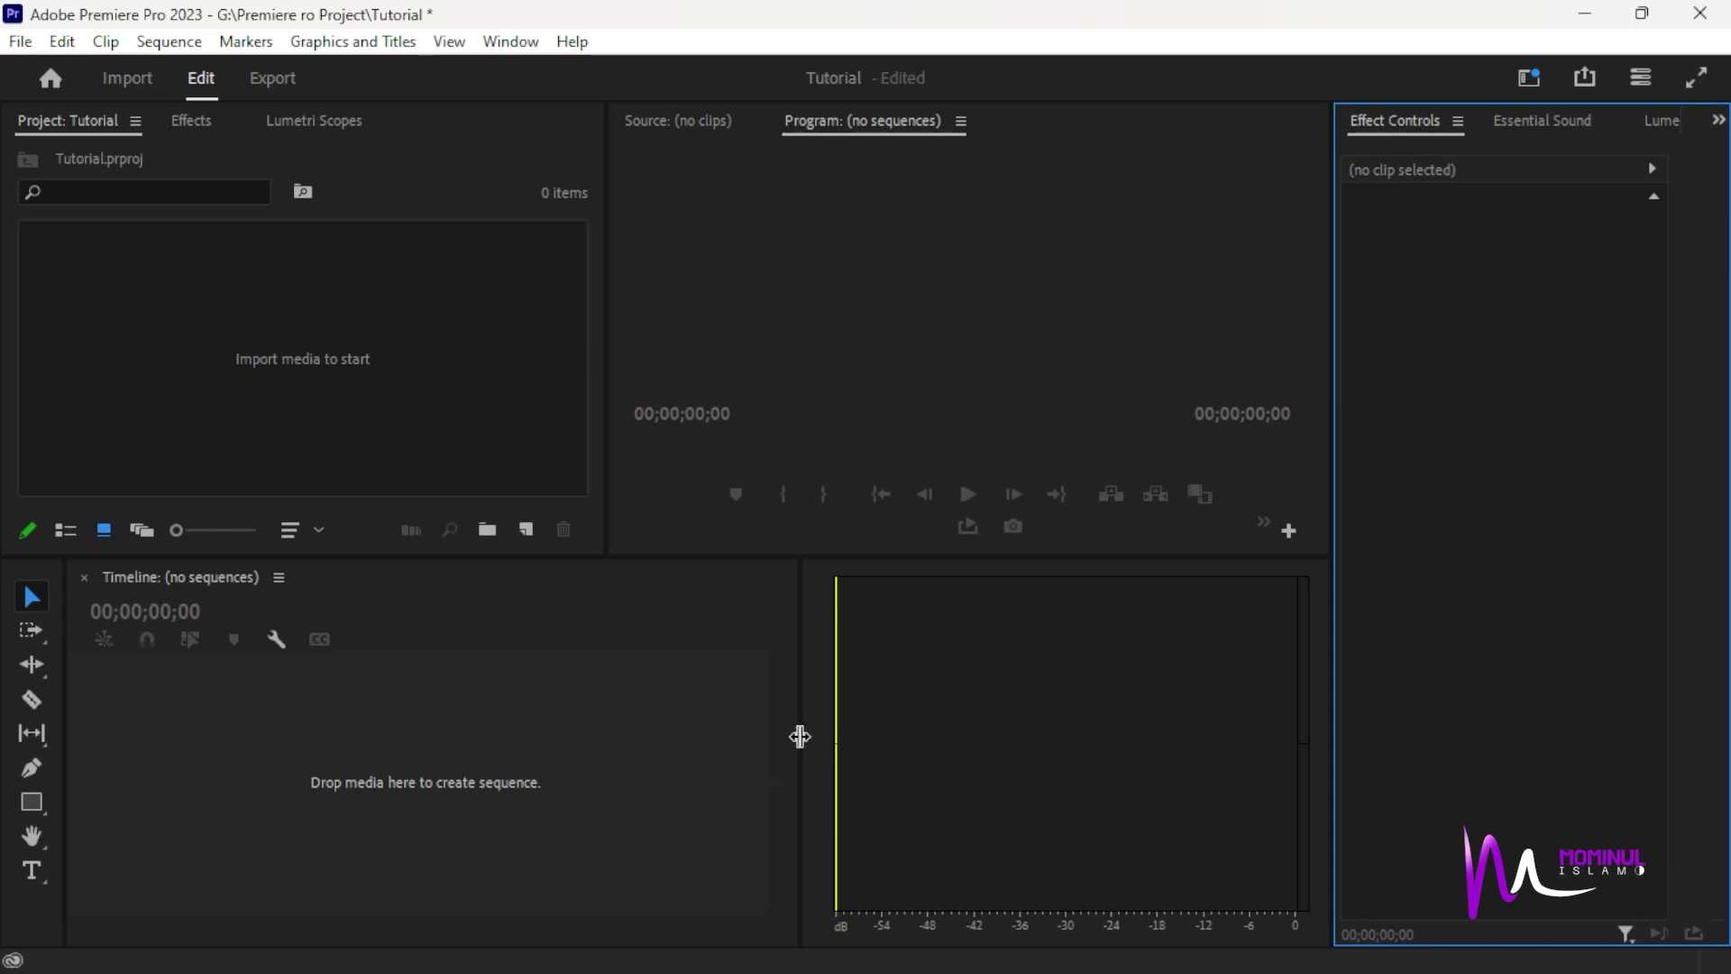
Widen the Timeline by narrowing the audio meters, and look through the tabs of the Effect Controls group.
{"action": "left_click_drag", "start_coordinate": [800, 734], "coordinate": [1280, 745]}
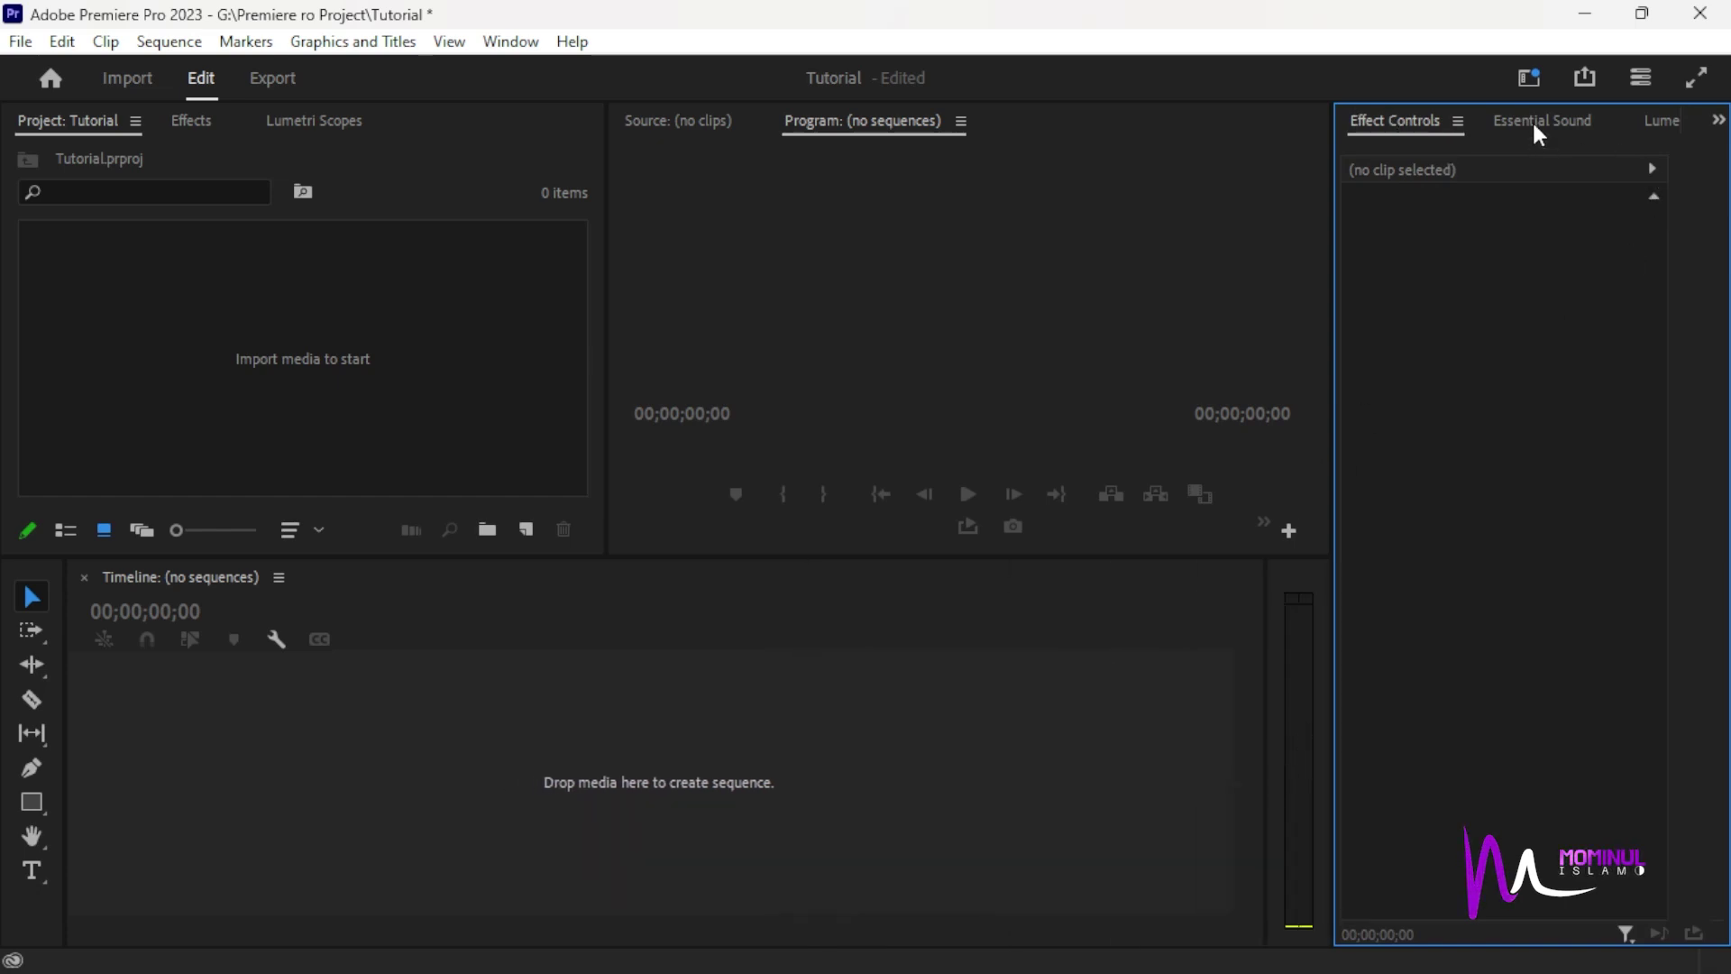
{"action": "left_click", "coordinate": [1537, 133]}
{"action": "left_click", "coordinate": [1659, 127]}
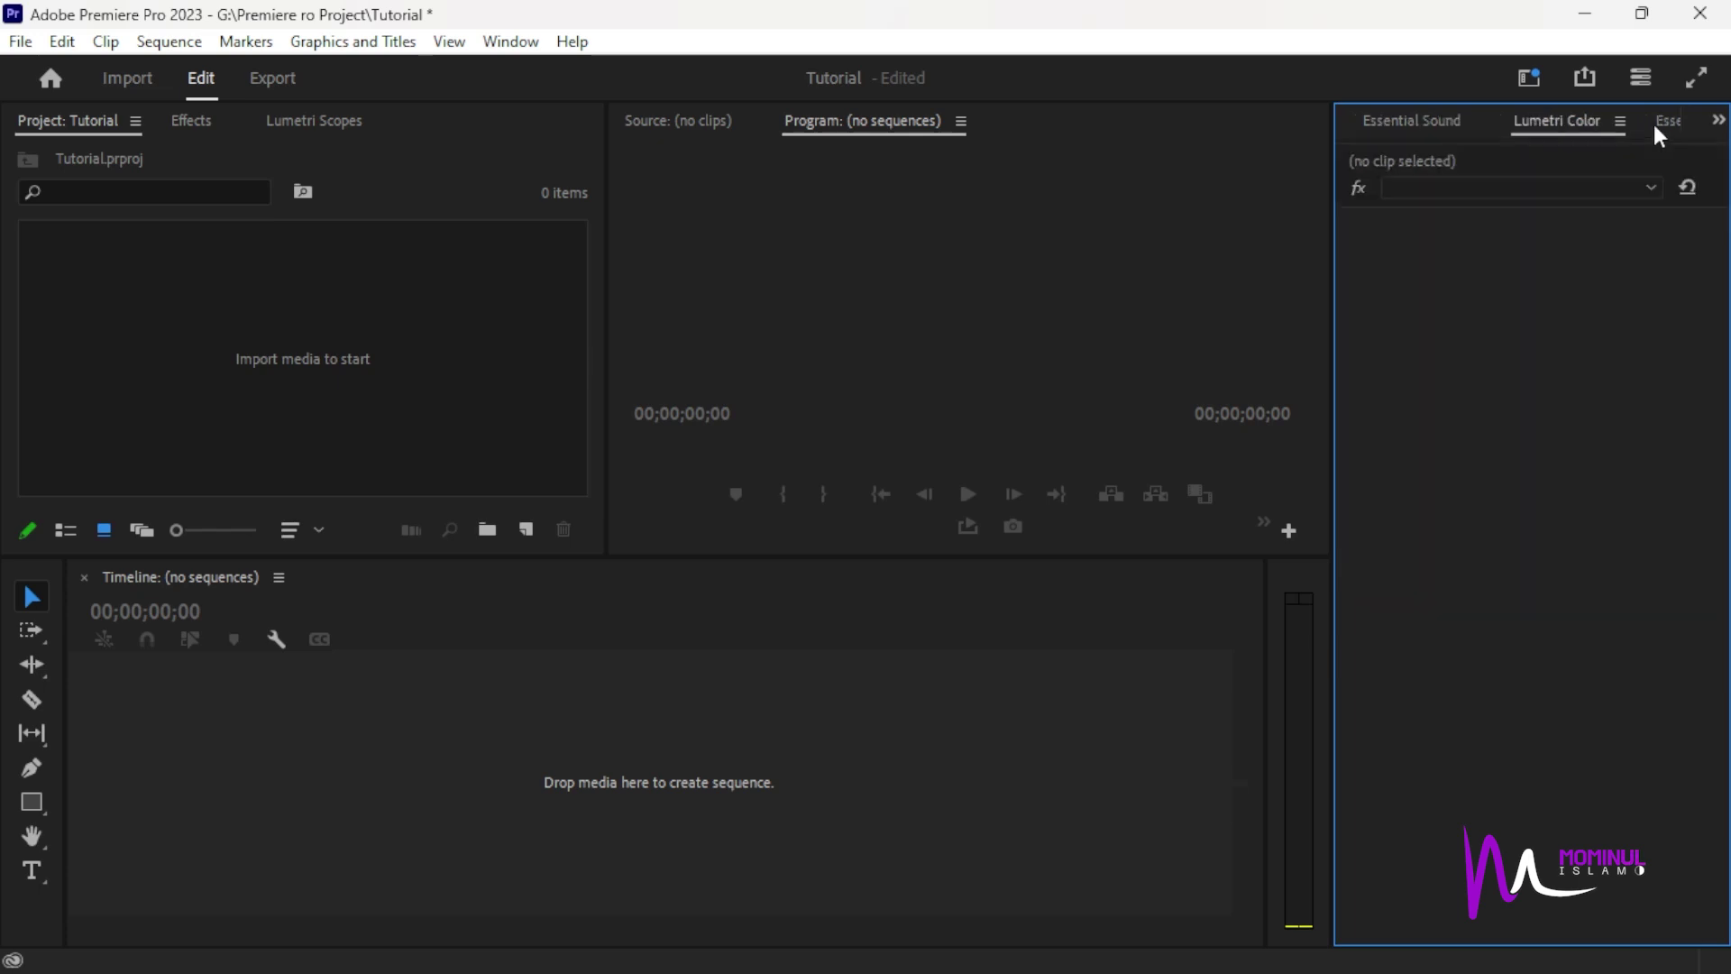
{"action": "left_click", "coordinate": [1656, 134]}
{"action": "scroll", "coordinate": [1599, 123], "scroll_direction": "up", "scroll_amount": 3}
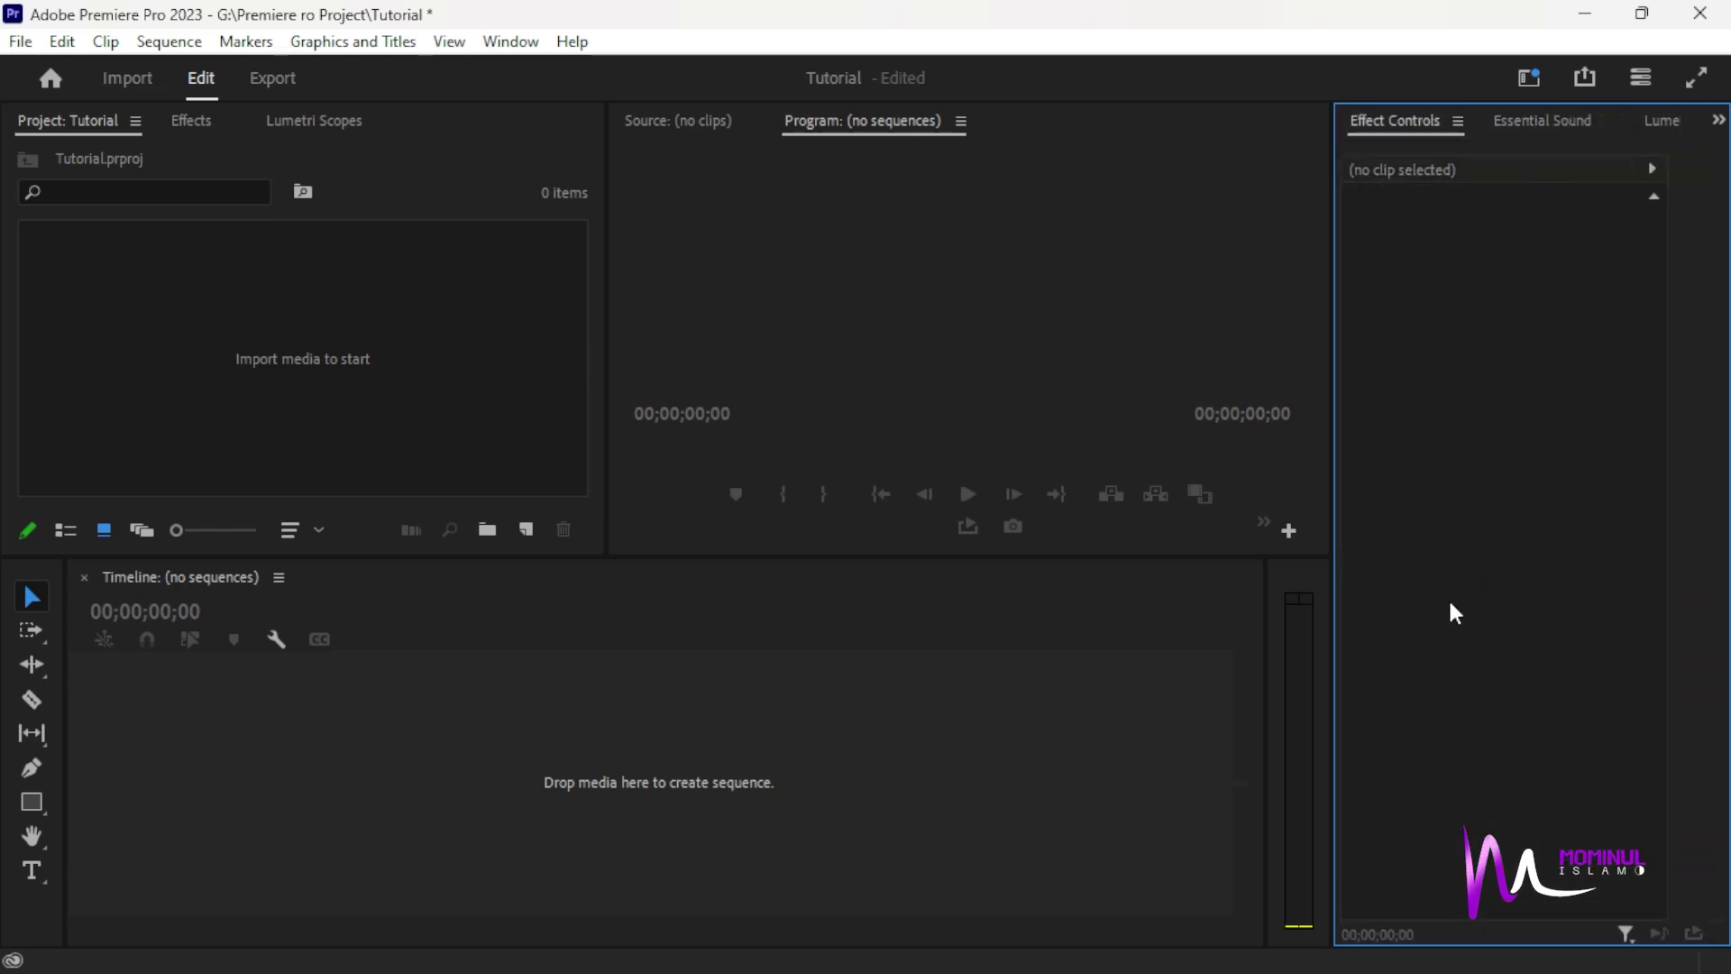
Save the current layout as a new workspace named S.C.G, replacing the existing workspace of that name.
{"action": "left_click", "coordinate": [1529, 78]}
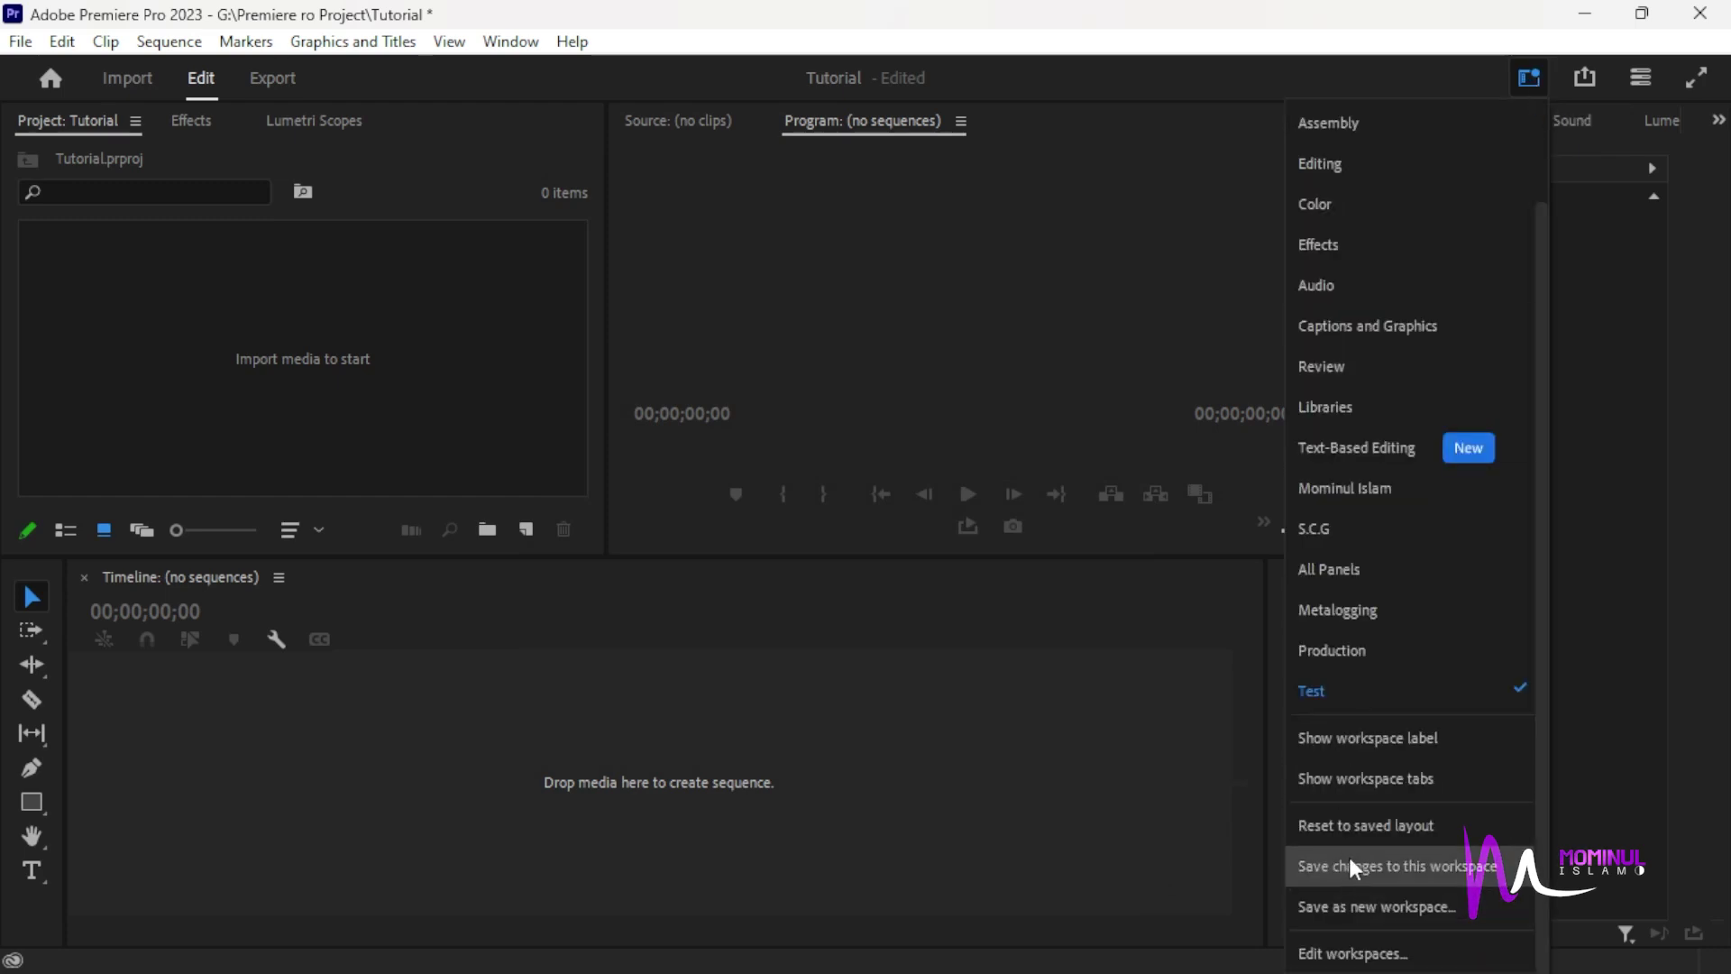
{"action": "left_click", "coordinate": [1363, 906]}
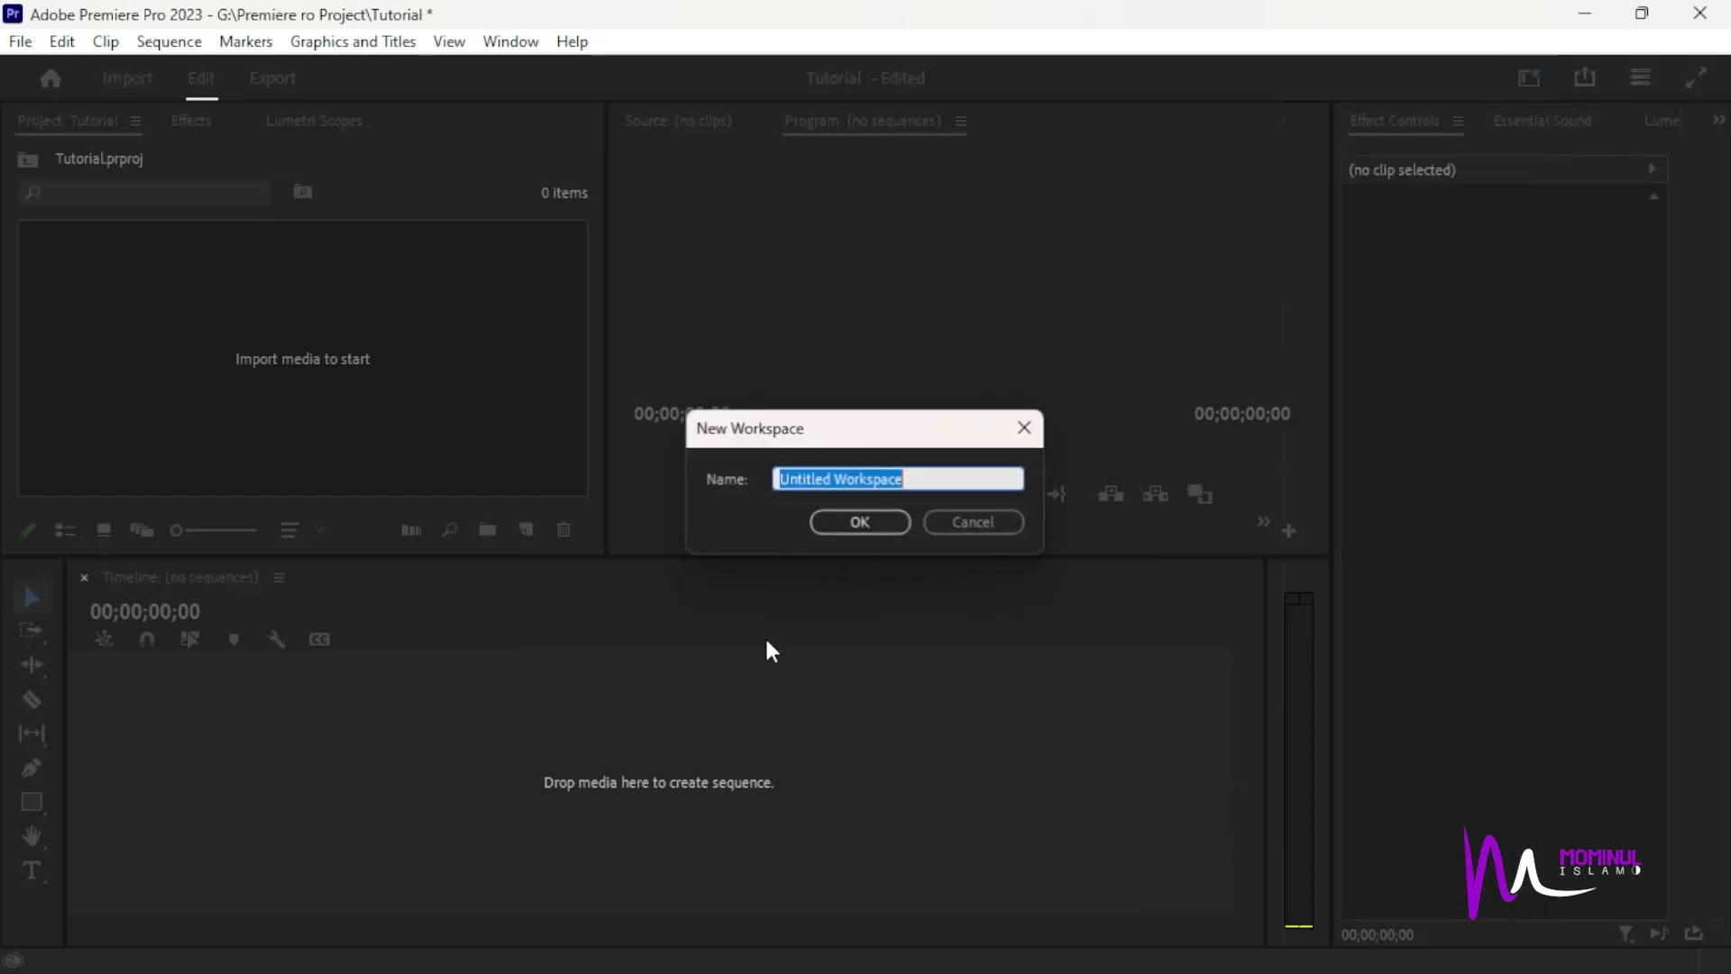
{"action": "left_click_drag", "start_coordinate": [911, 478], "coordinate": [754, 483]}
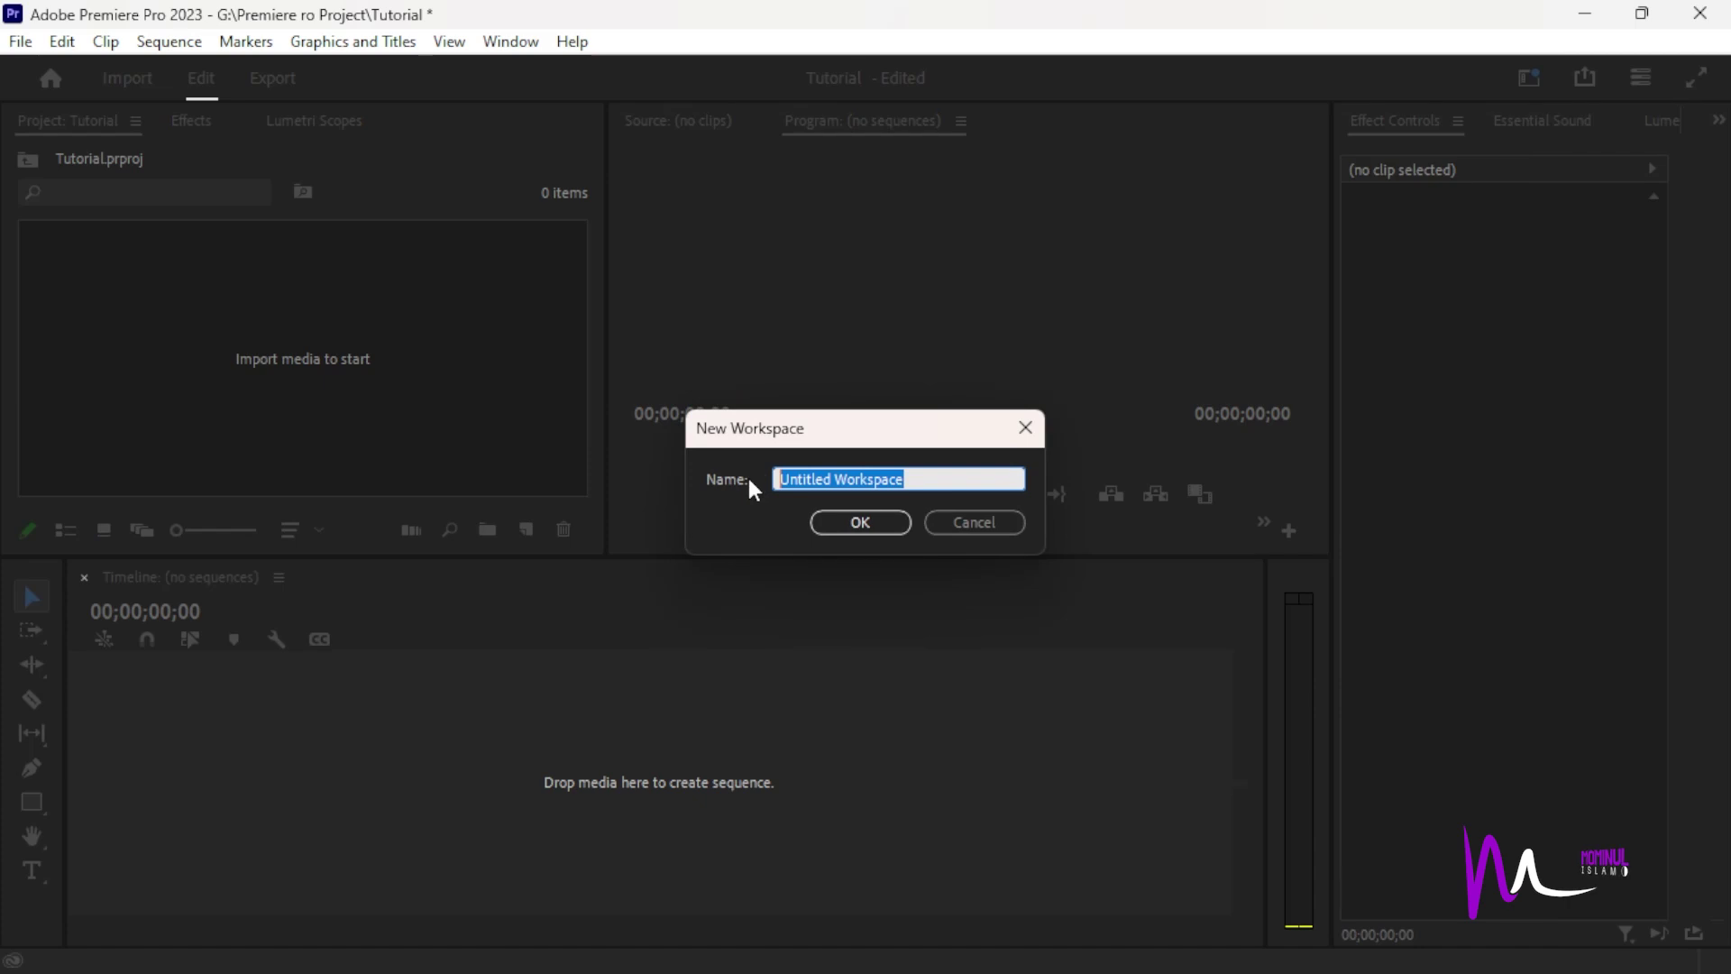
{"action": "key", "text": "BackSpace"}
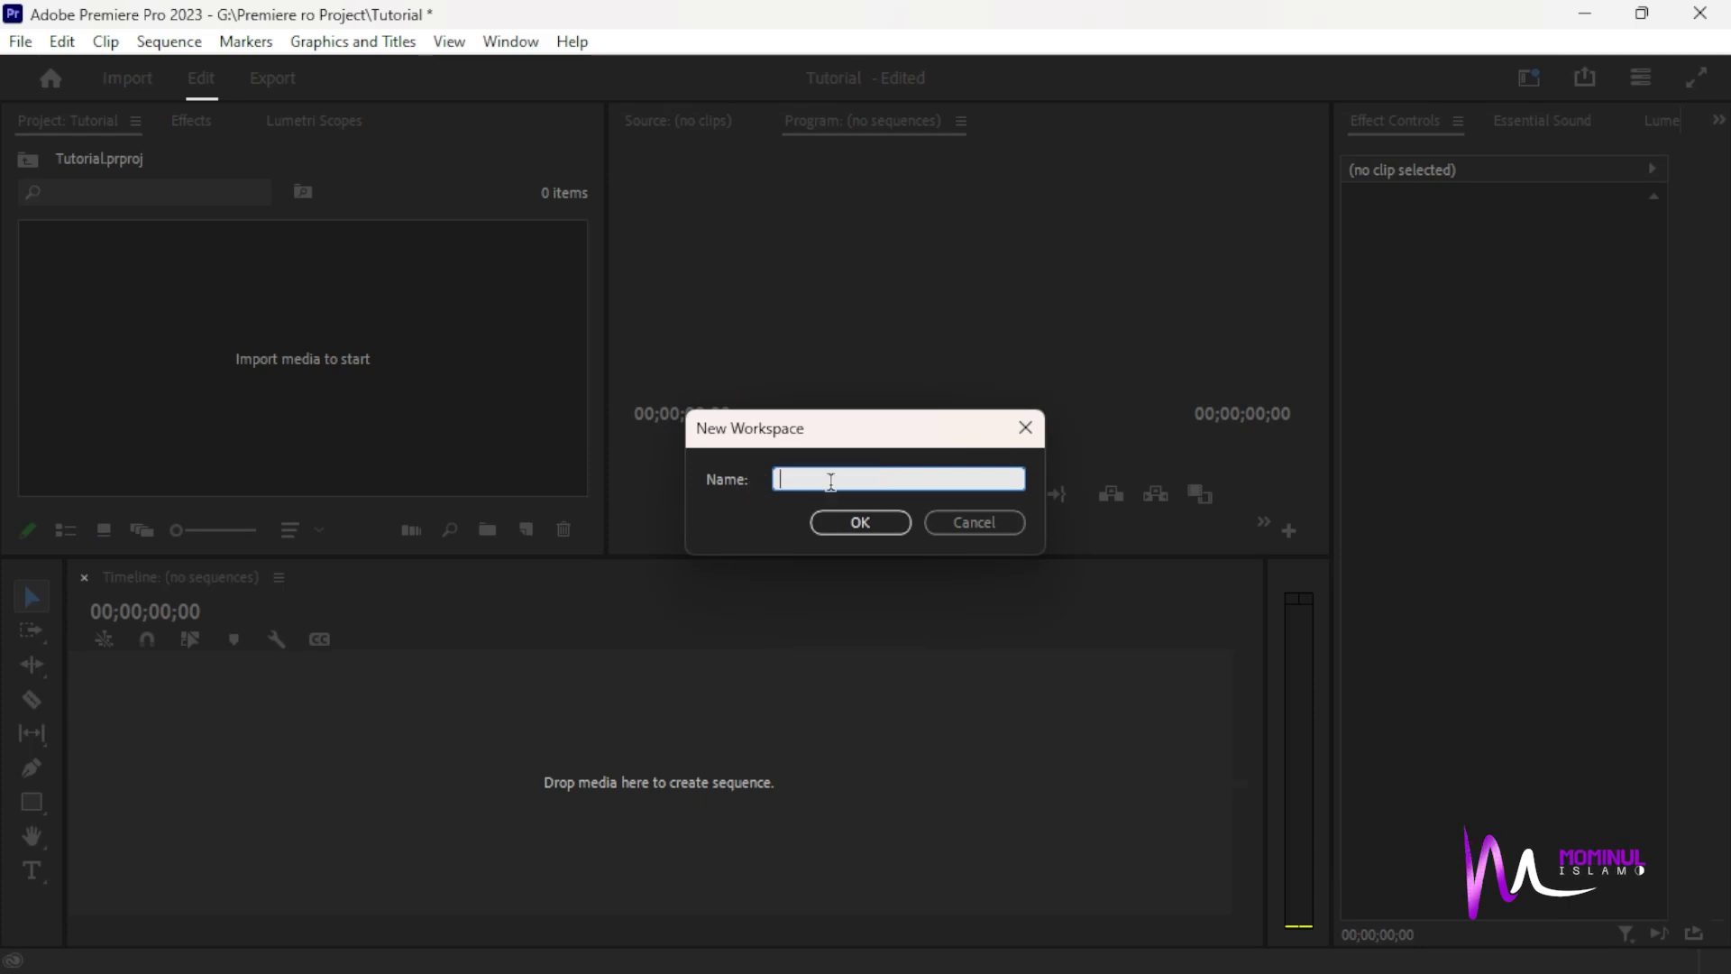
{"action": "type", "text": "S"}
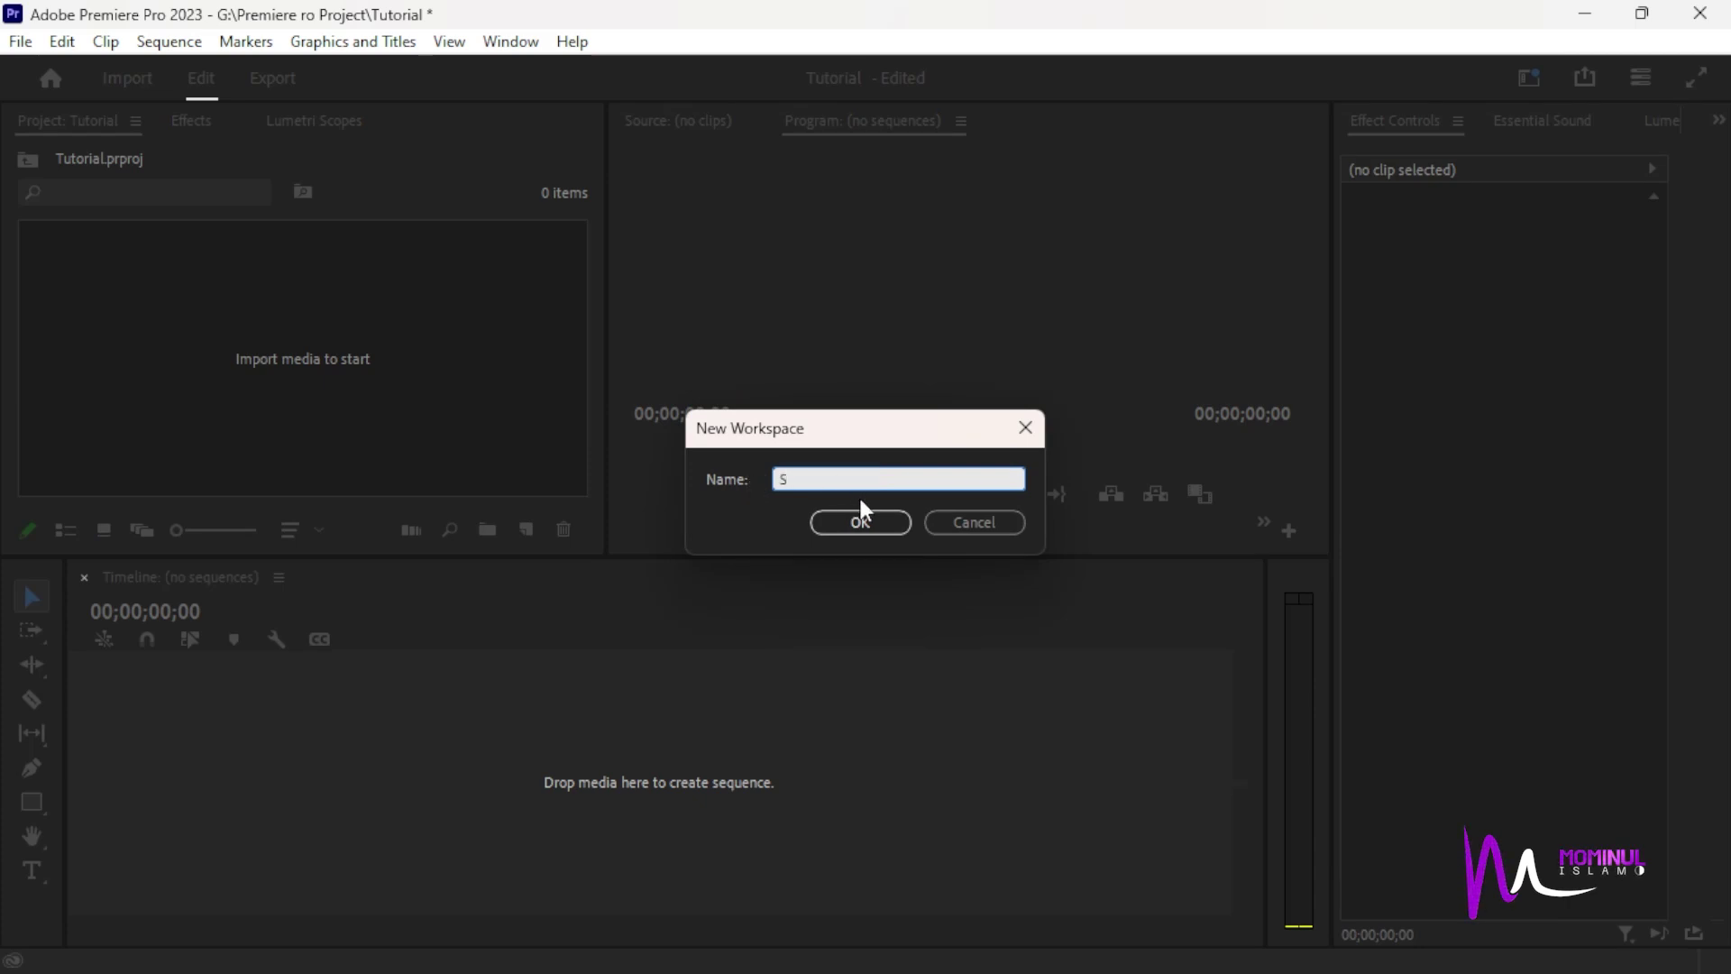
{"action": "type", "text": "."}
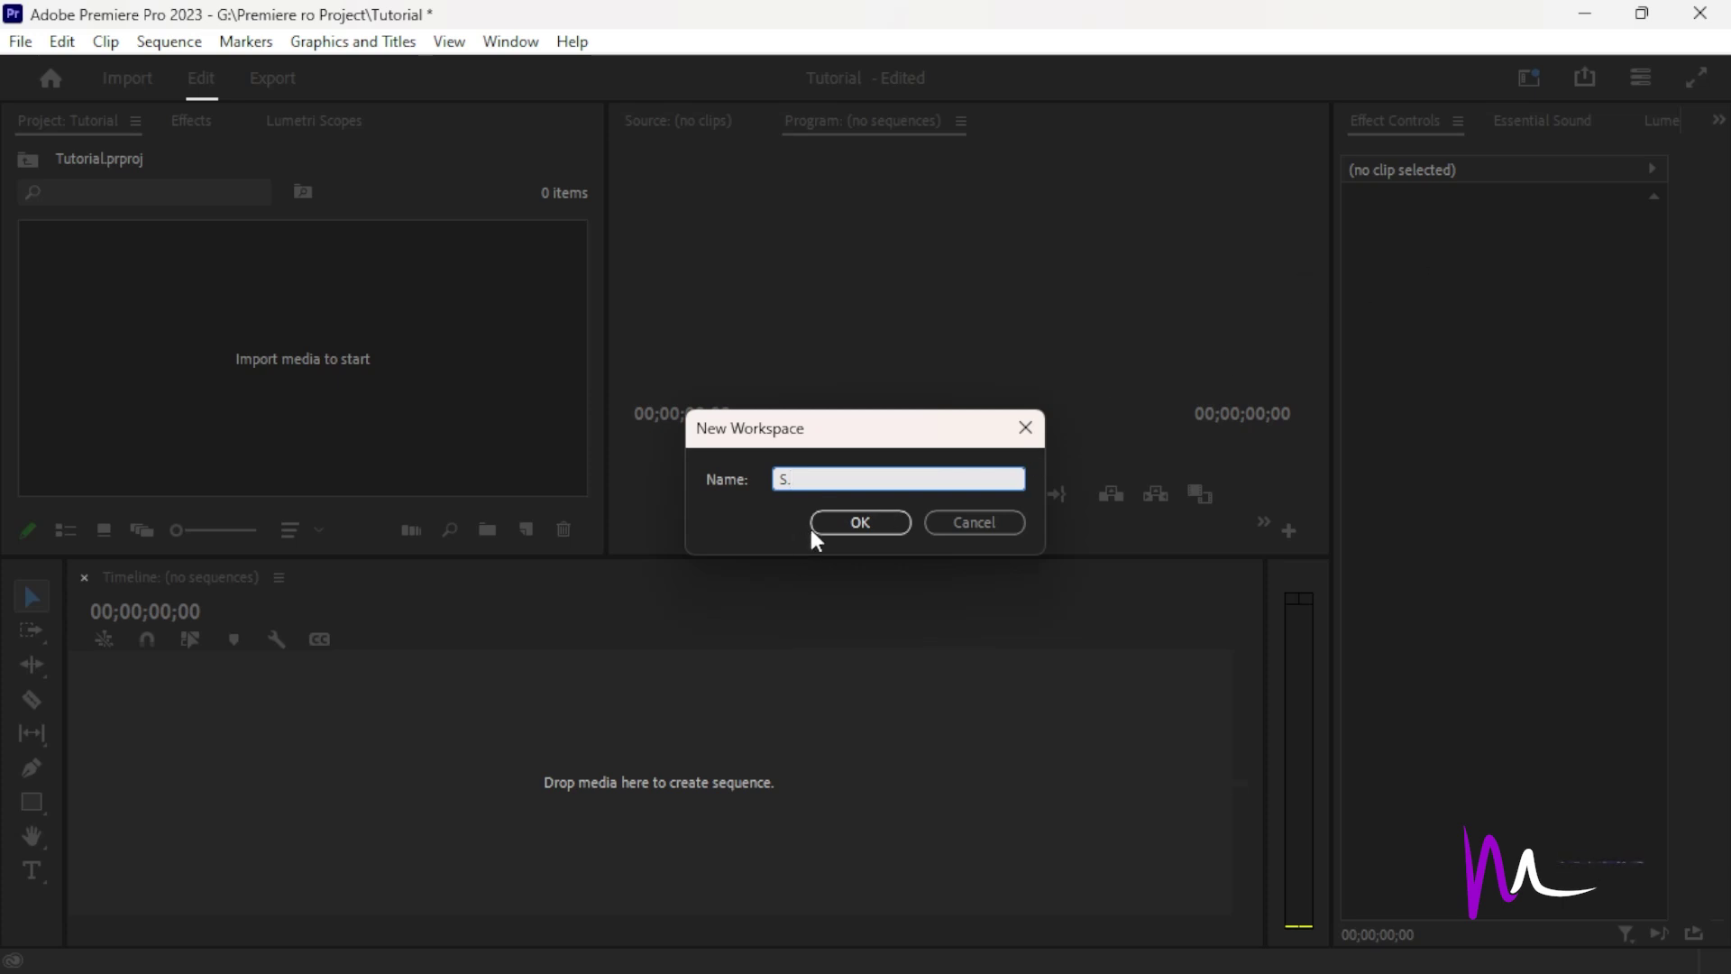
{"action": "type", "text": "C."}
{"action": "key", "text": "BackSpace"}
{"action": "type", "text": "G"}
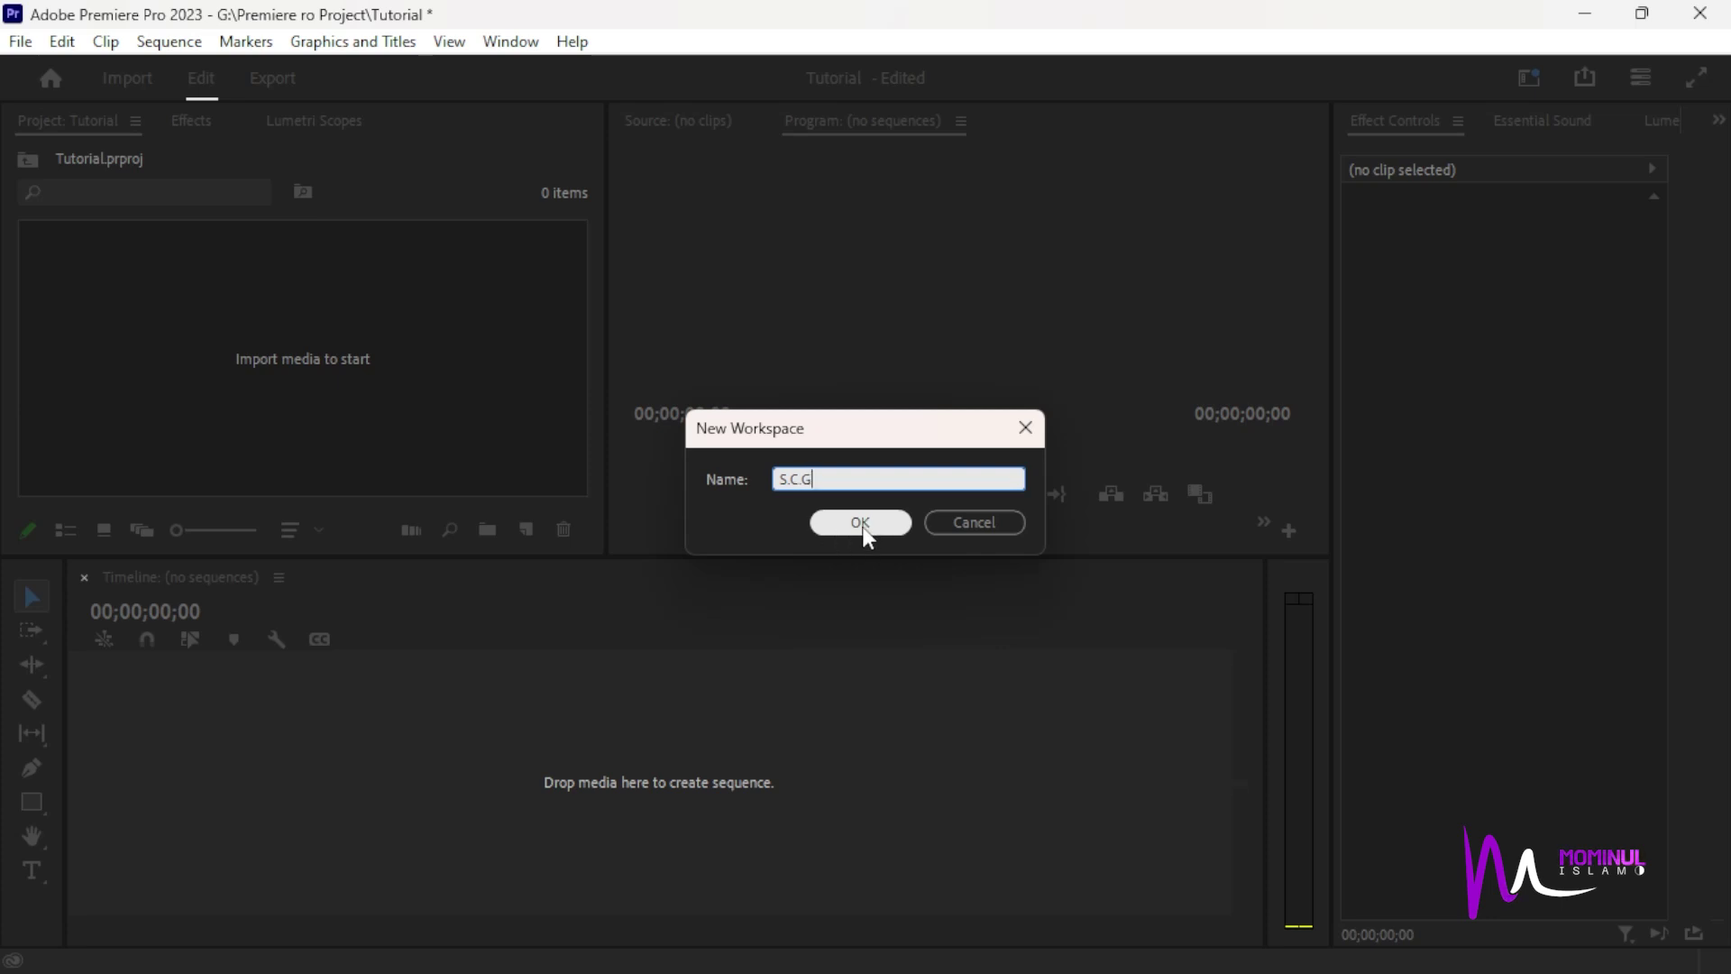
{"action": "left_click", "coordinate": [861, 523]}
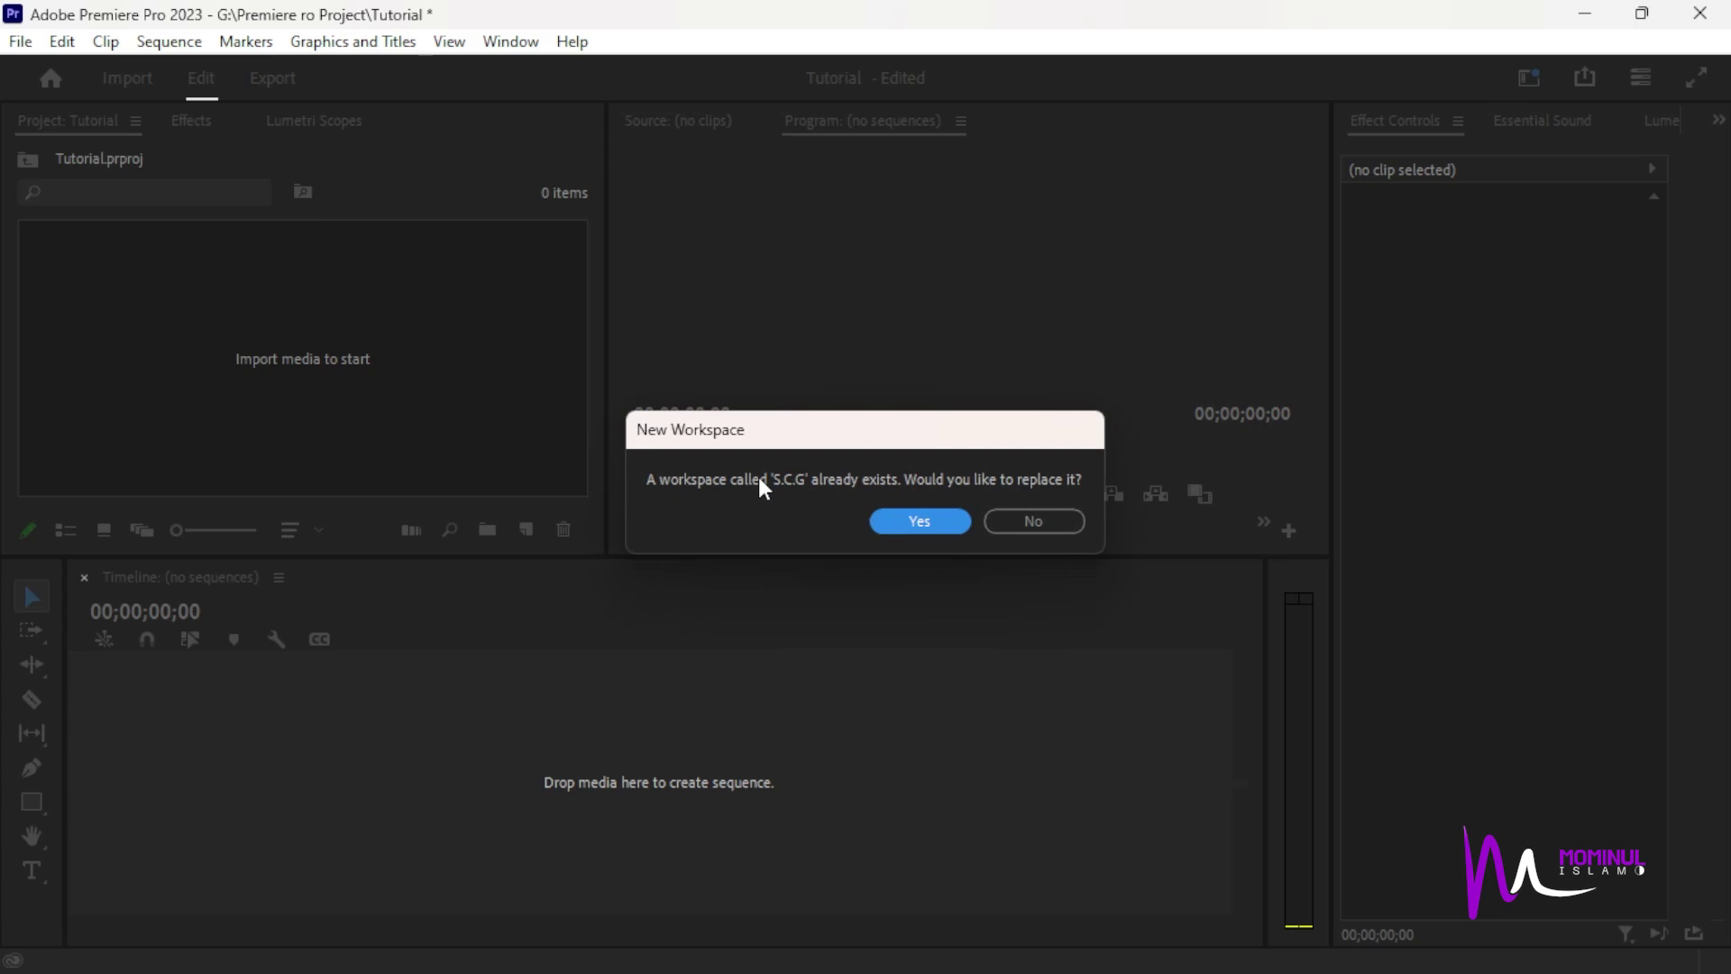
{"action": "left_click", "coordinate": [923, 522]}
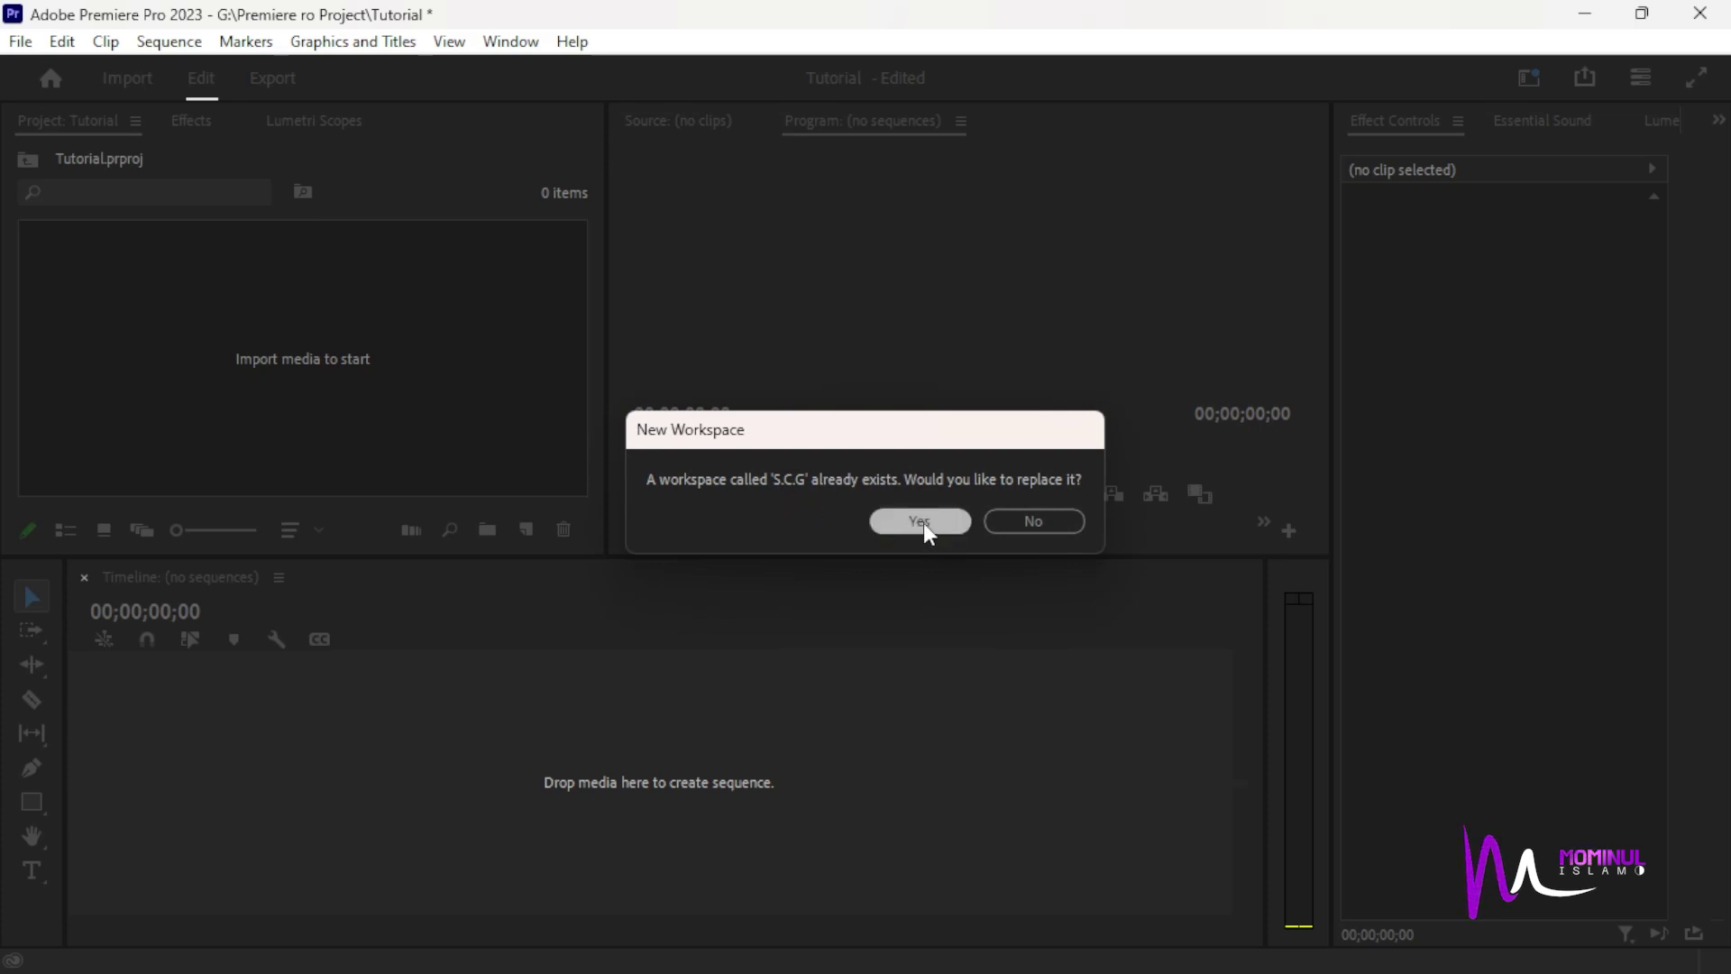
Switch to the Test workspace and reset it to its saved layout.
{"action": "left_click", "coordinate": [1530, 77]}
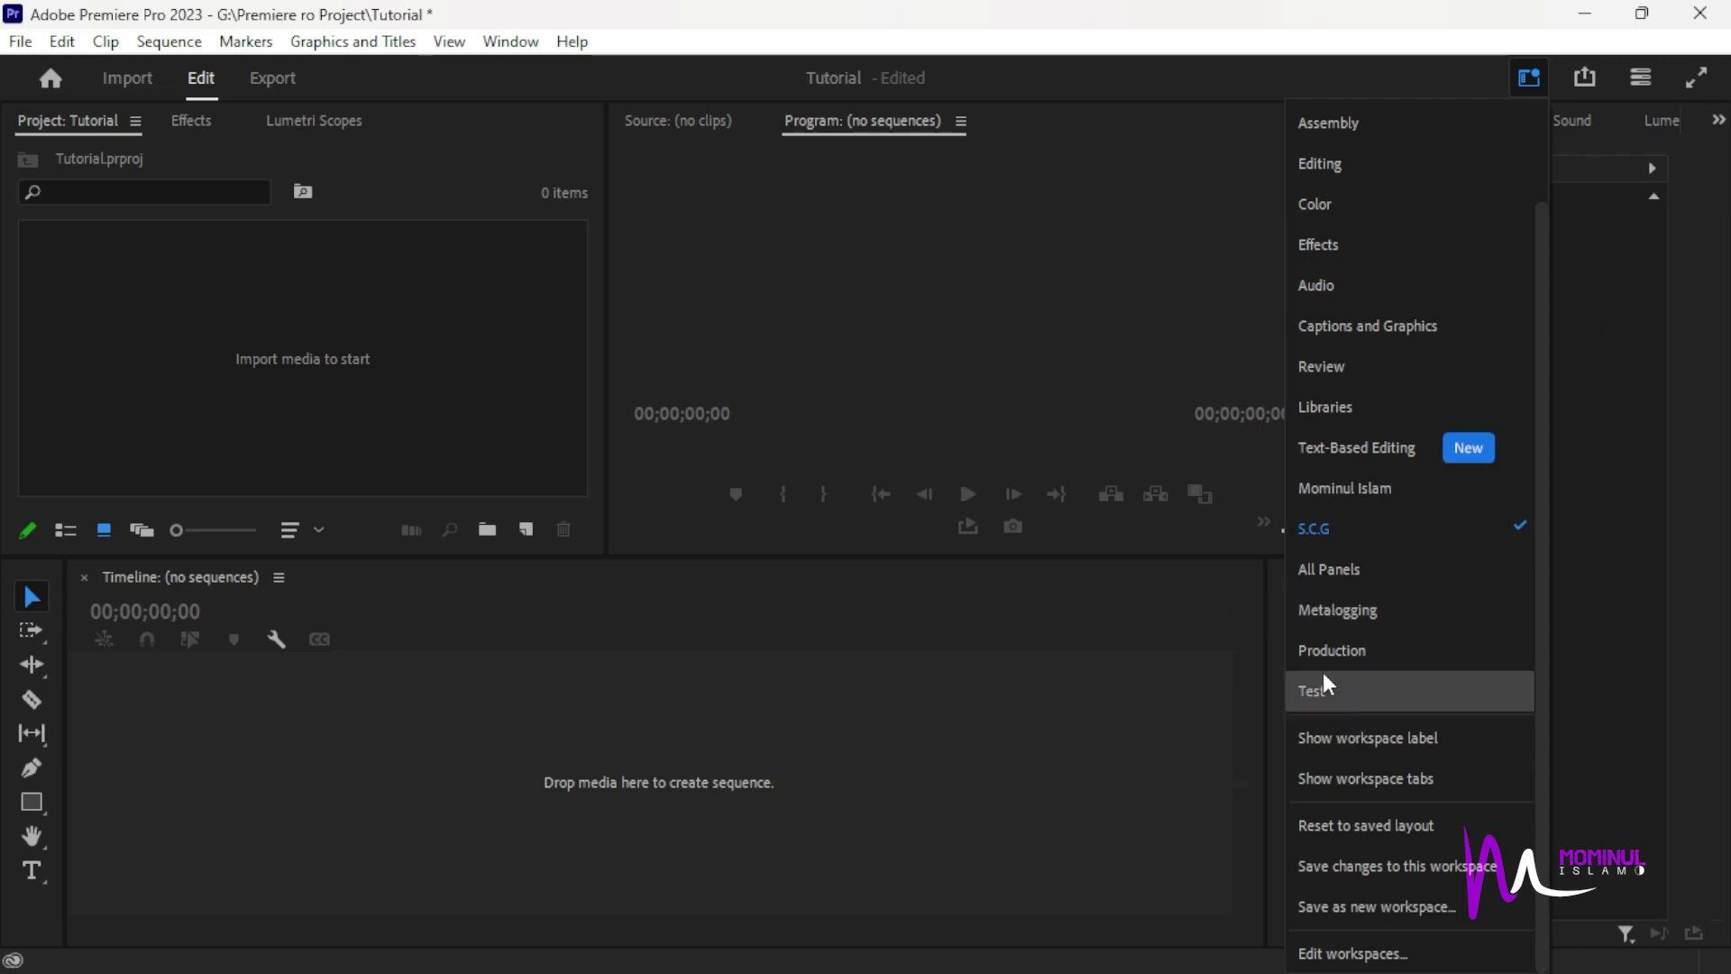
{"action": "left_click", "coordinate": [1525, 75]}
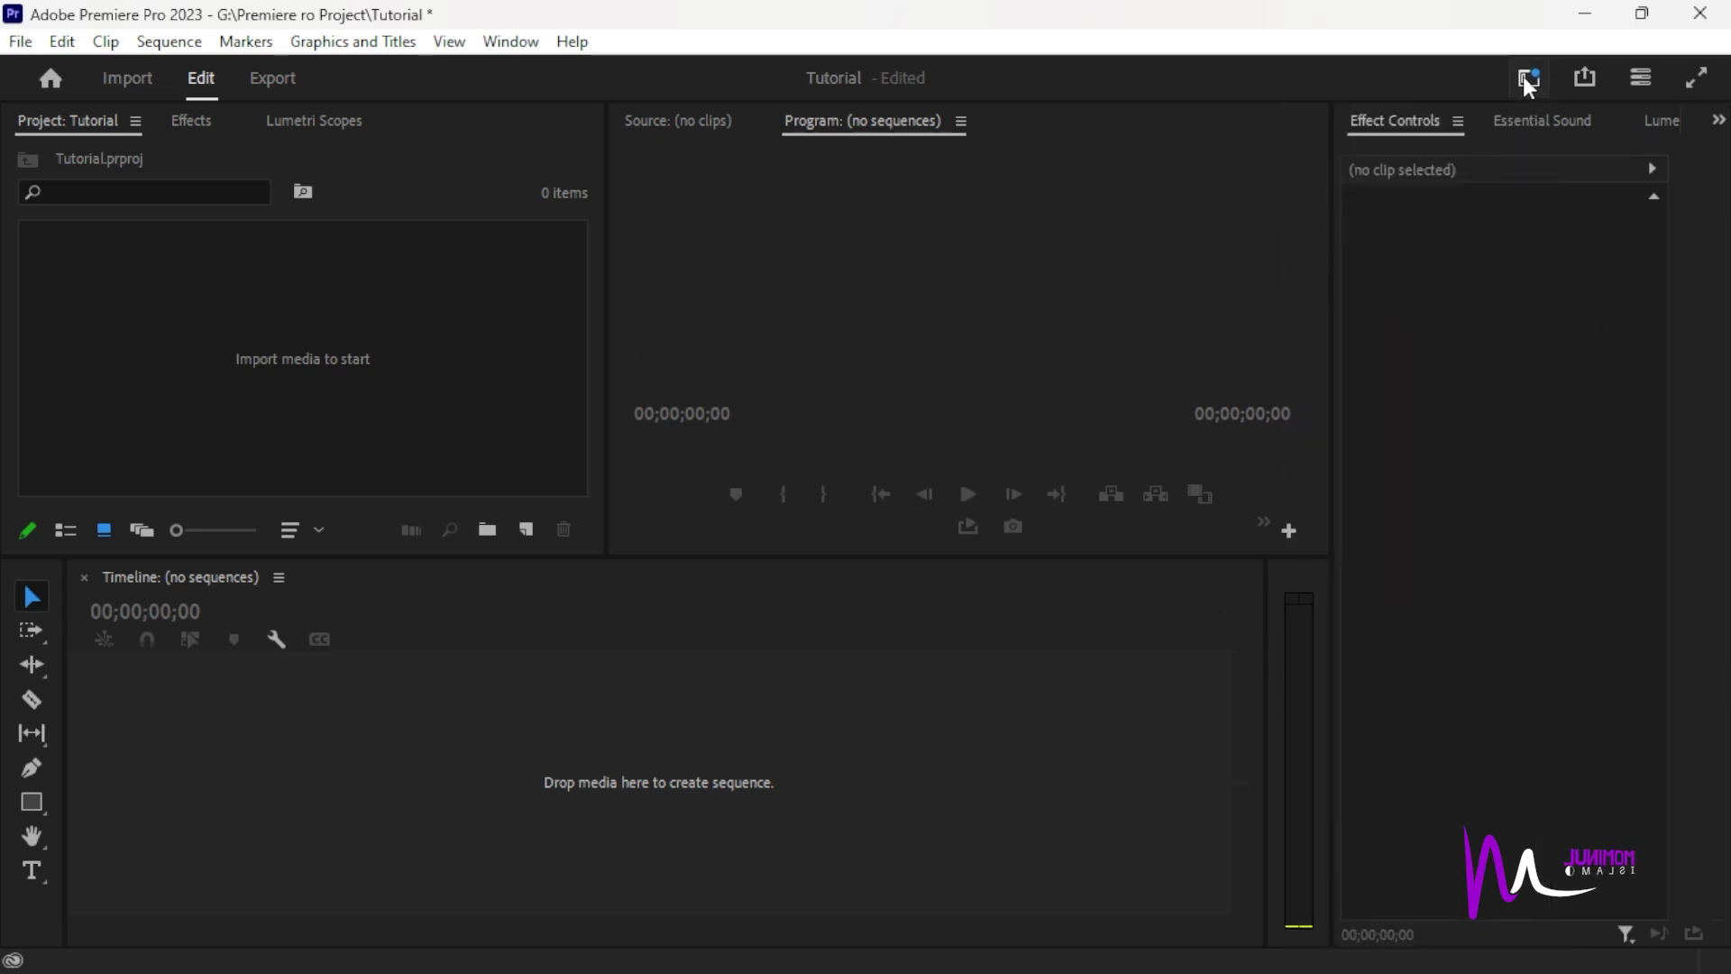
{"action": "left_click", "coordinate": [1526, 75]}
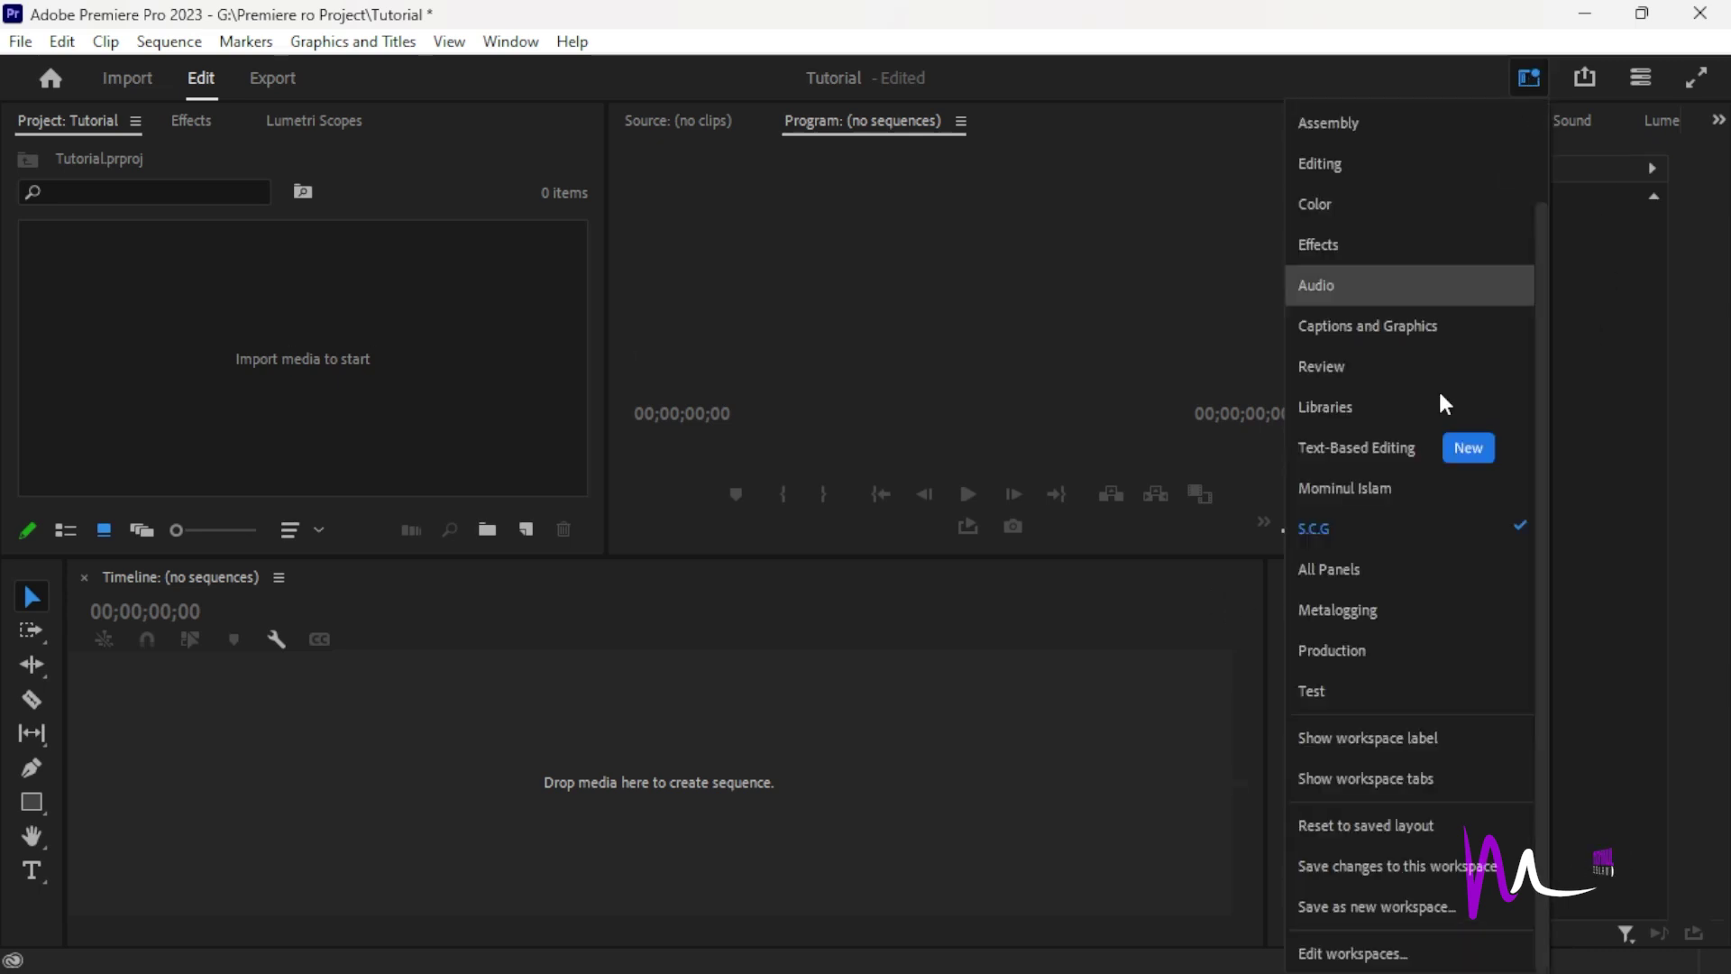
{"action": "left_click", "coordinate": [1316, 695]}
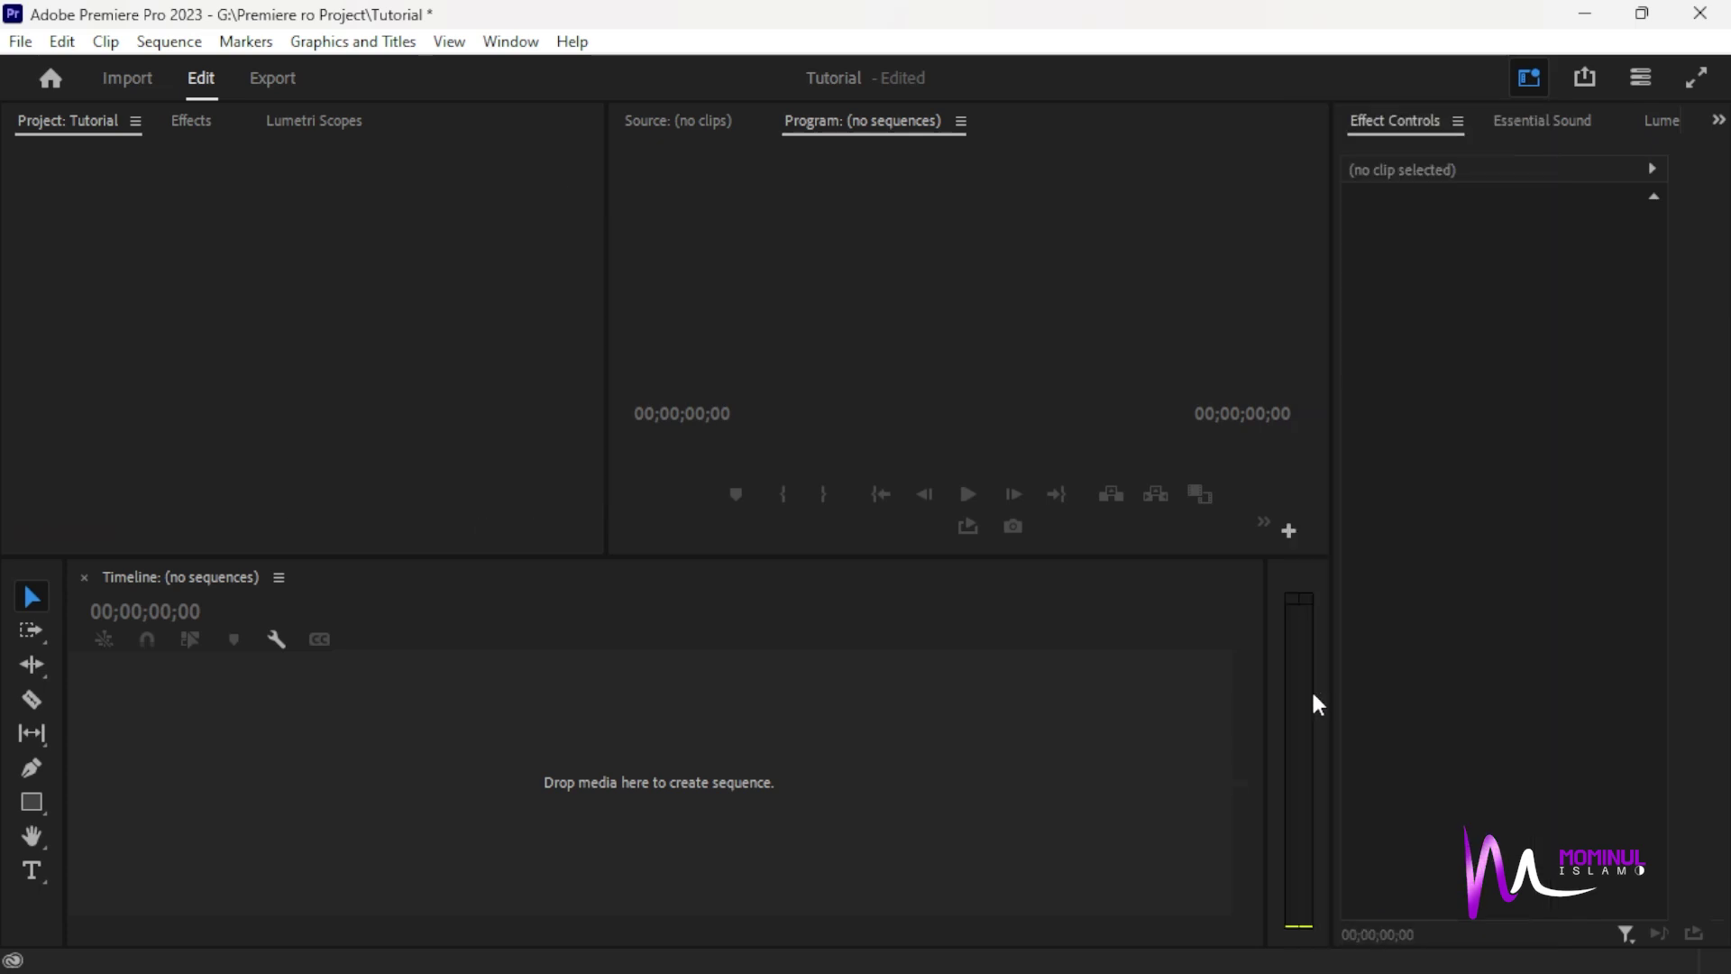
{"action": "left_click", "coordinate": [1527, 76]}
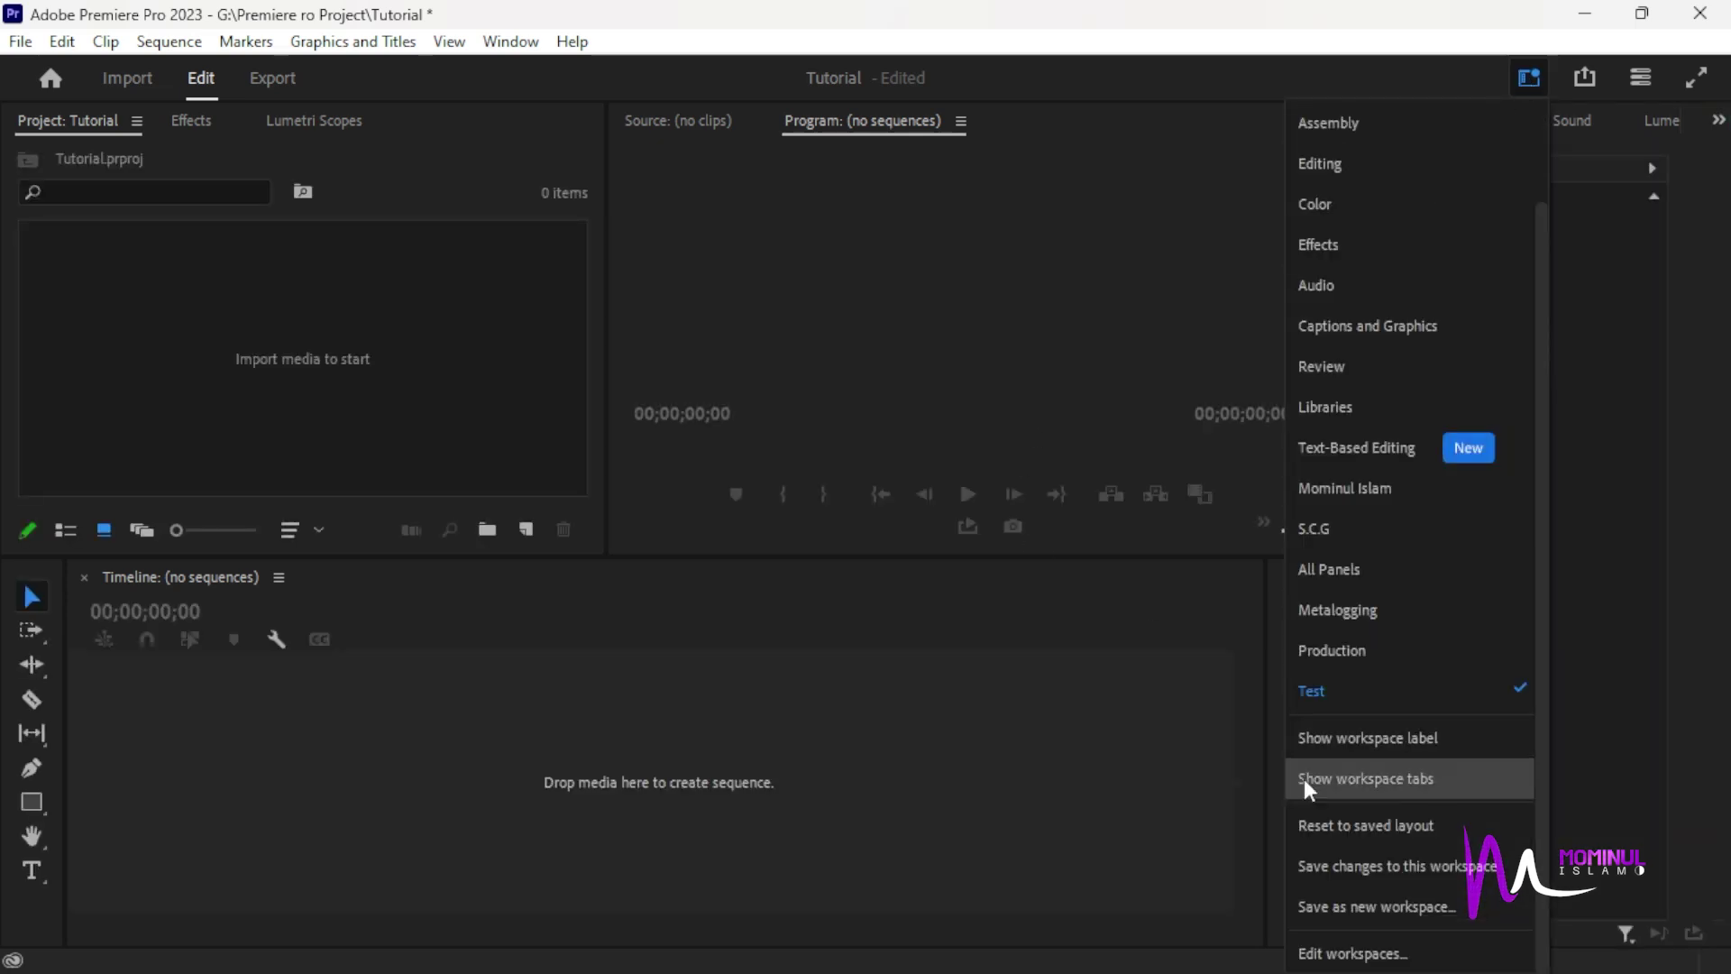
{"action": "left_click", "coordinate": [1343, 831]}
{"action": "left_click", "coordinate": [958, 762]}
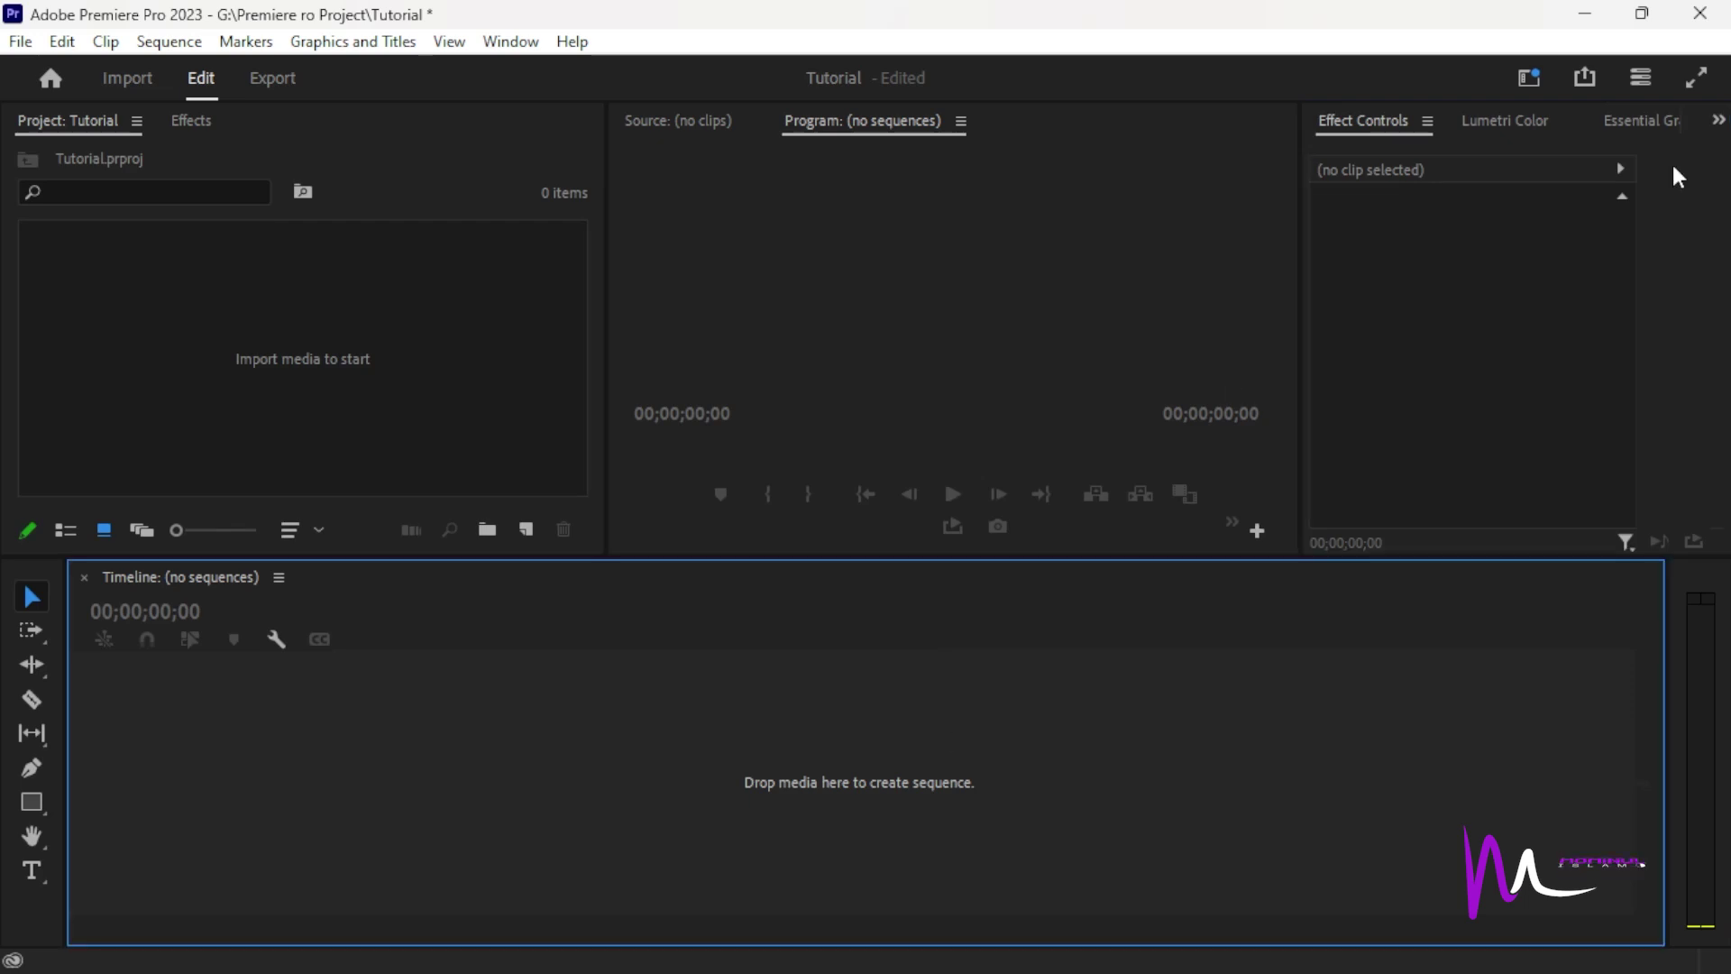
Switch to the S.C.G workspace to compare its layout and return to the Test workspace.
{"action": "left_click", "coordinate": [1532, 80]}
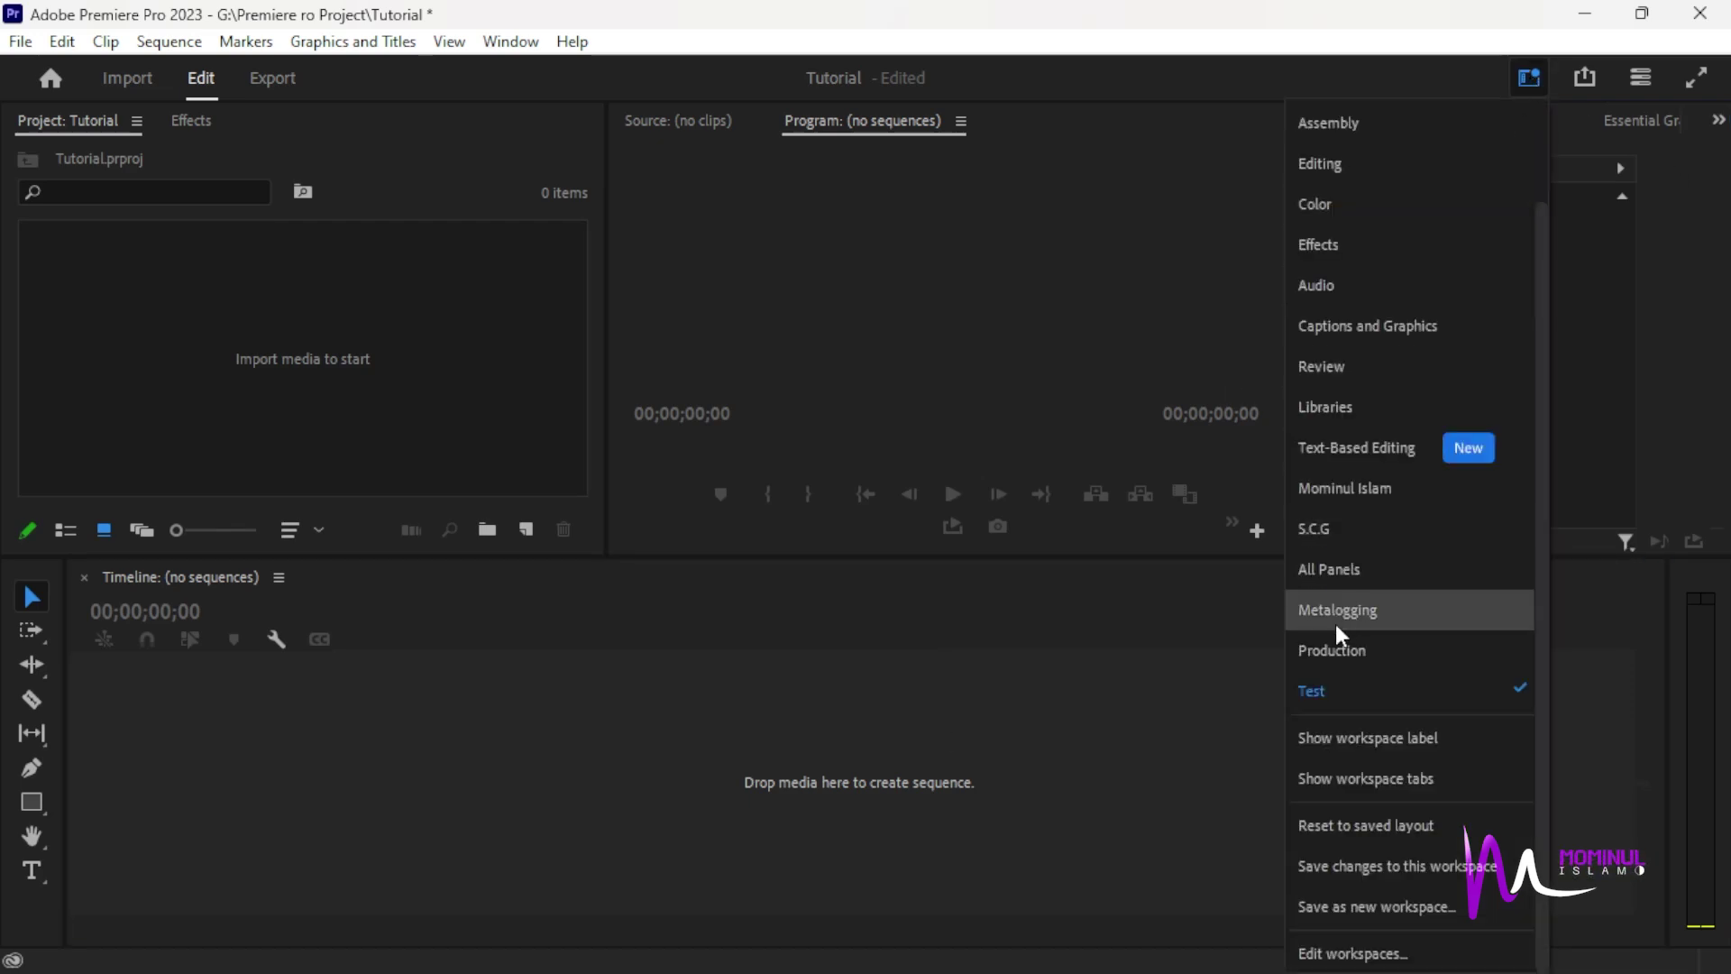
{"action": "left_click", "coordinate": [1332, 527]}
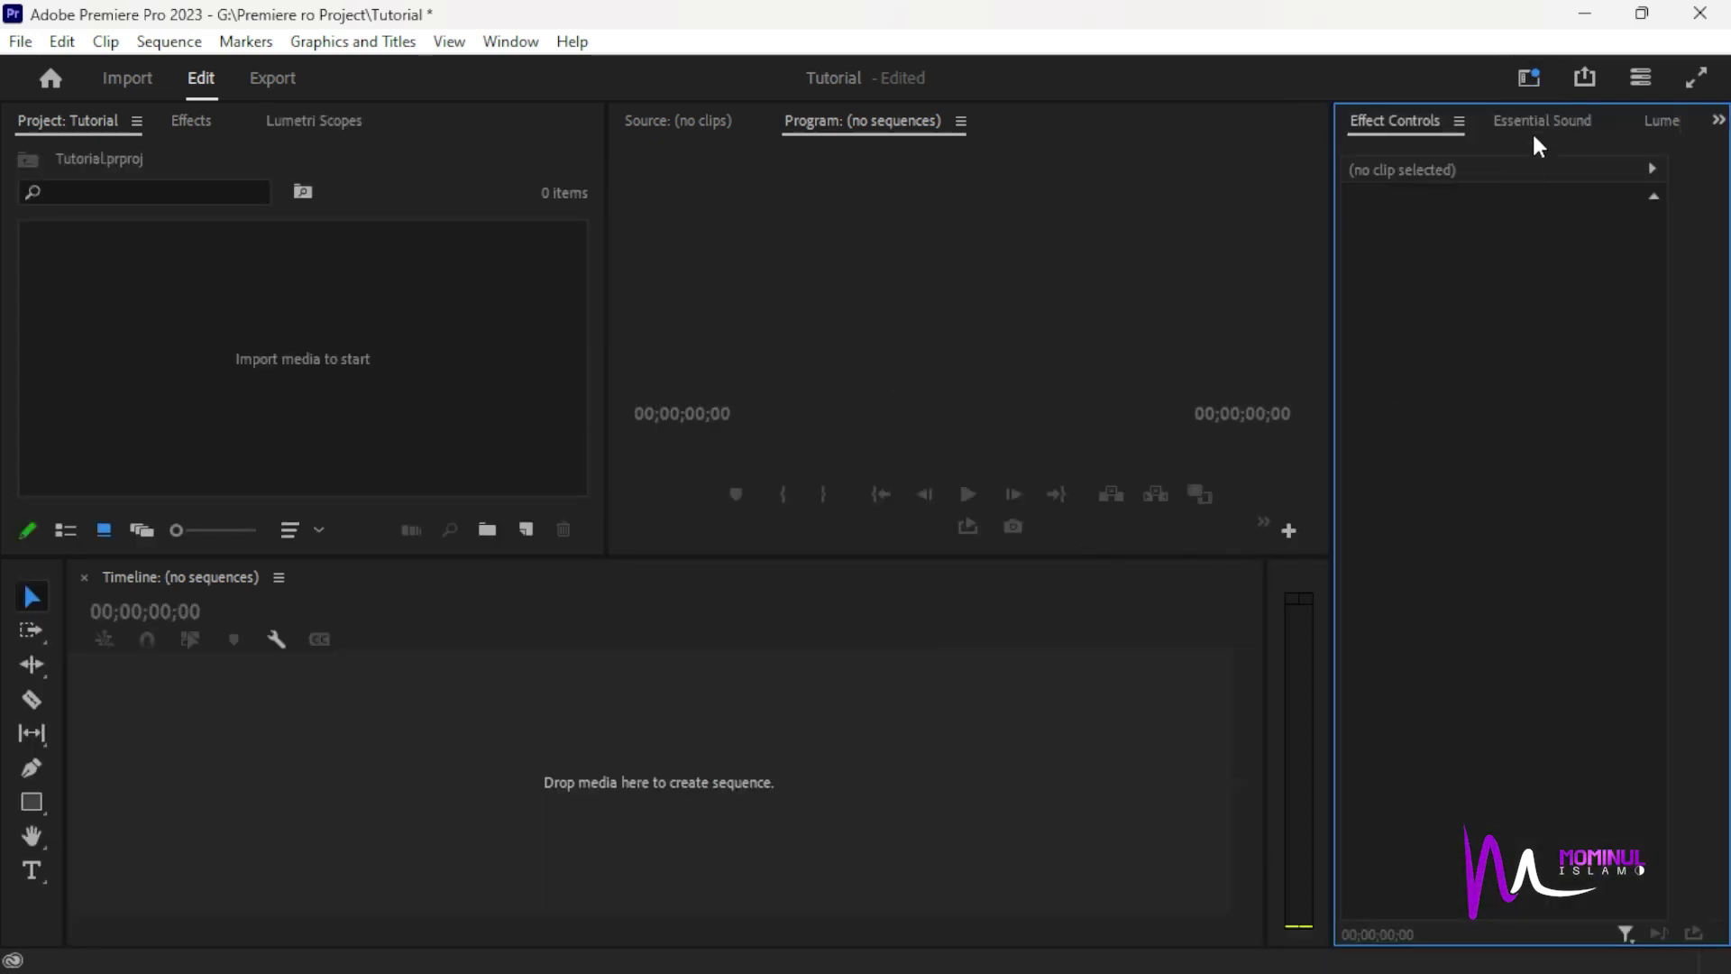
{"action": "left_click", "coordinate": [1529, 77]}
{"action": "left_click", "coordinate": [1330, 692]}
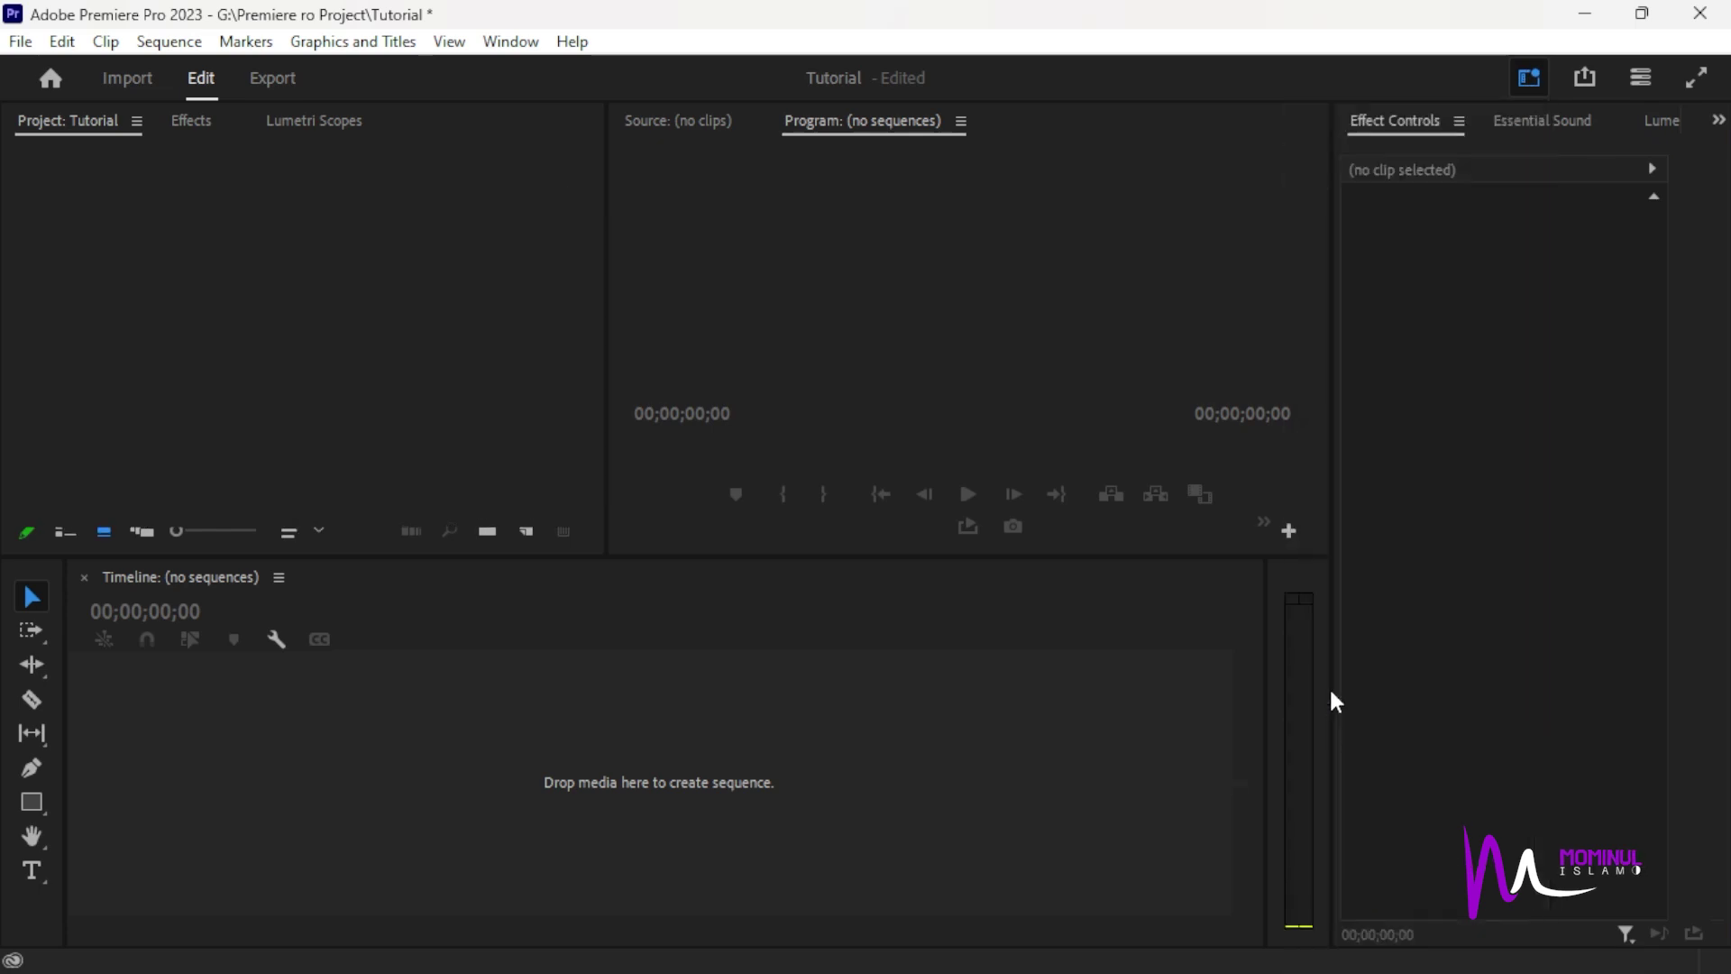
{"action": "left_click", "coordinate": [879, 614]}
{"action": "left_click", "coordinate": [631, 423]}
{"action": "left_click", "coordinate": [408, 387]}
{"action": "left_click", "coordinate": [920, 343]}
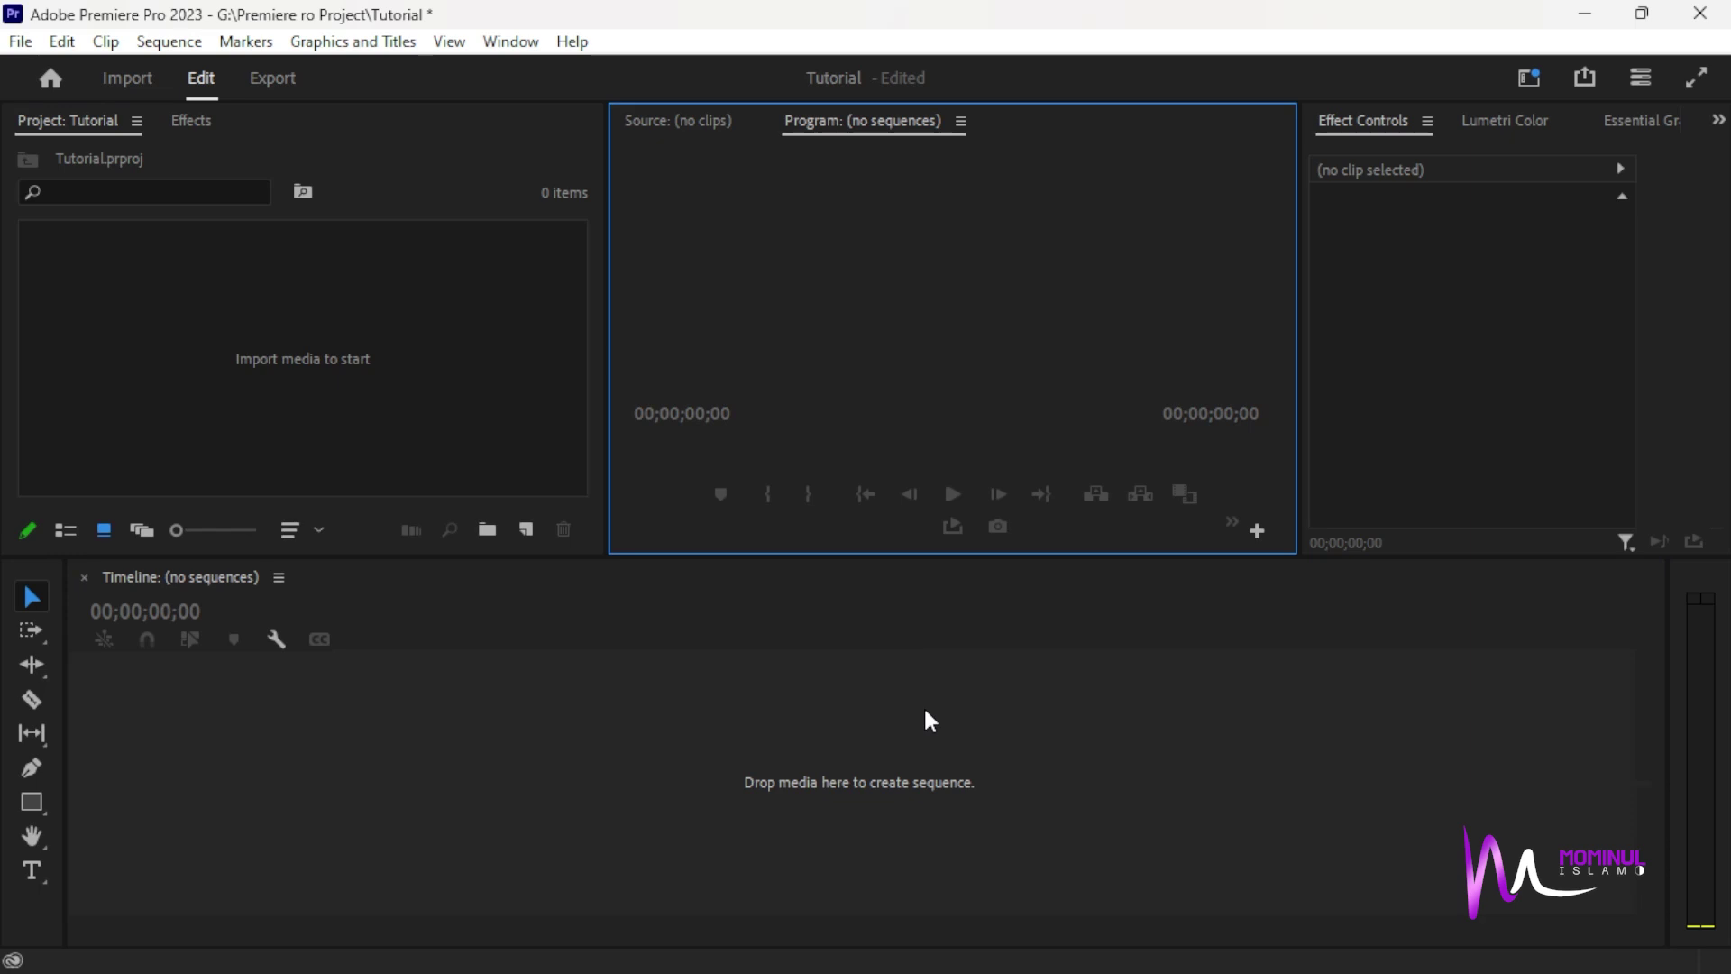
Reset the workspace layout and enlarge the upper row of panels above the Timeline.
{"action": "key", "text": "alt+shift+0"}
{"action": "left_click_drag", "start_coordinate": [881, 456], "coordinate": [893, 598]}
{"action": "left_click", "coordinate": [739, 479]}
{"action": "left_click", "coordinate": [460, 387]}
{"action": "left_click", "coordinate": [1077, 377]}
{"action": "left_click", "coordinate": [974, 718]}
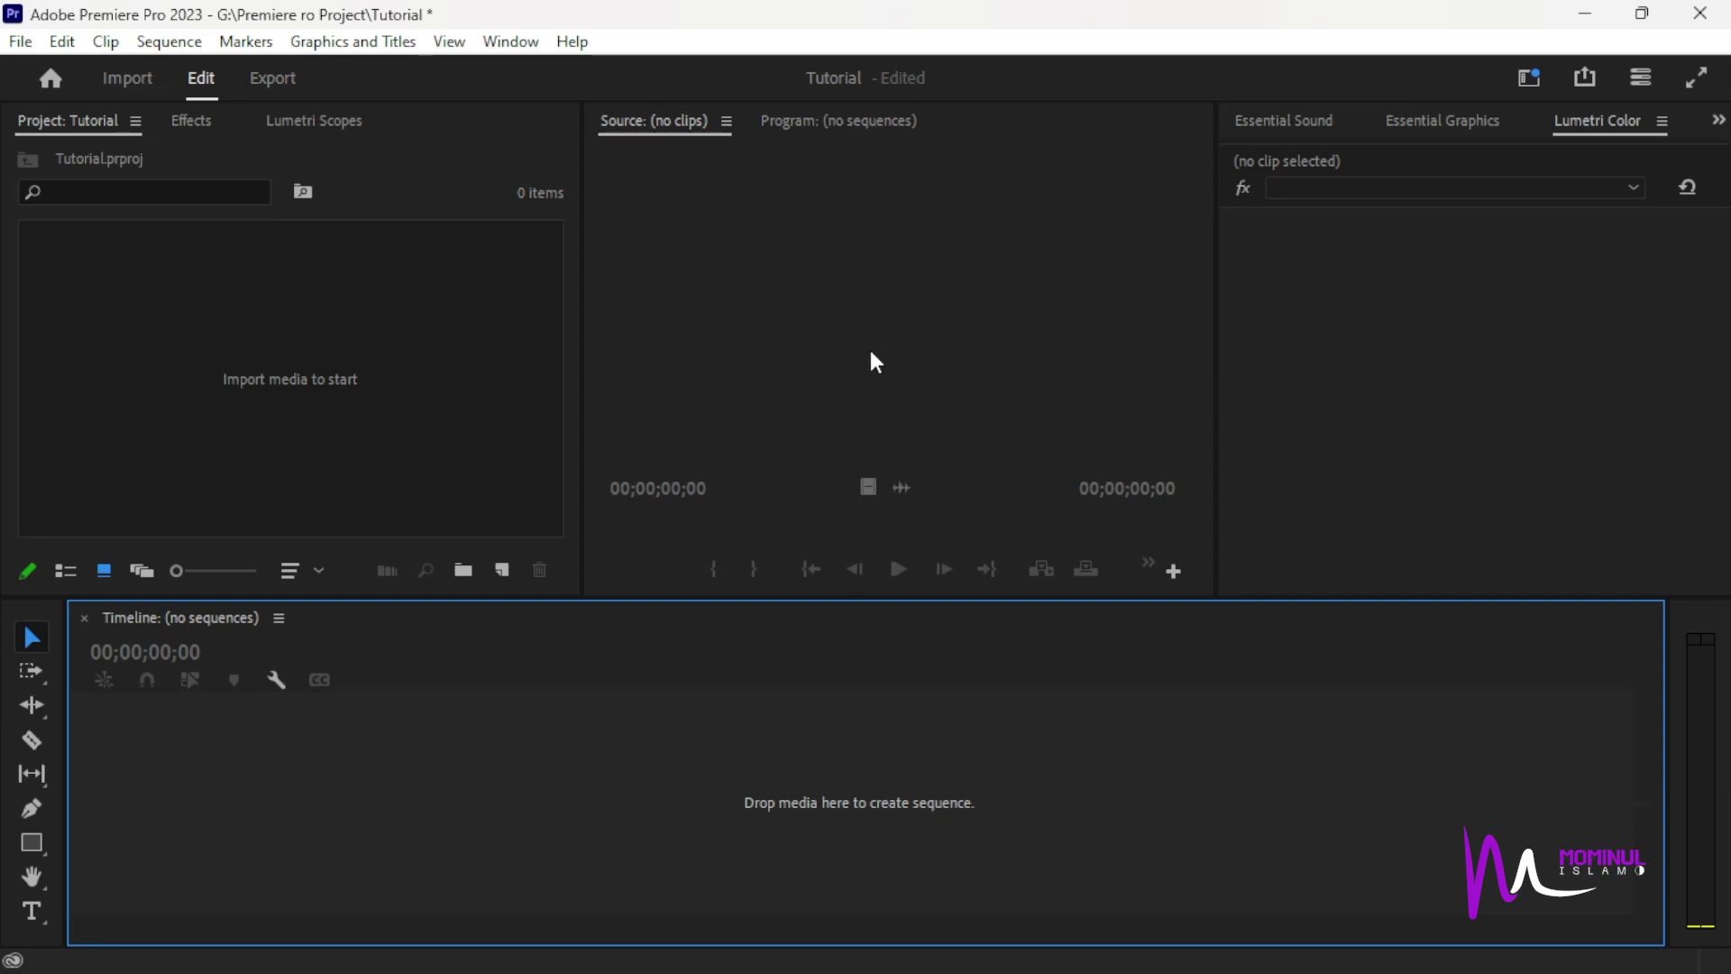
Dock the Source monitor above the Timeline and combine the Program monitor with the Effect Controls group.
{"action": "left_click", "coordinate": [657, 124]}
{"action": "left_click_drag", "start_coordinate": [659, 126], "coordinate": [788, 640]}
{"action": "left_click_drag", "start_coordinate": [723, 131], "coordinate": [1395, 120]}
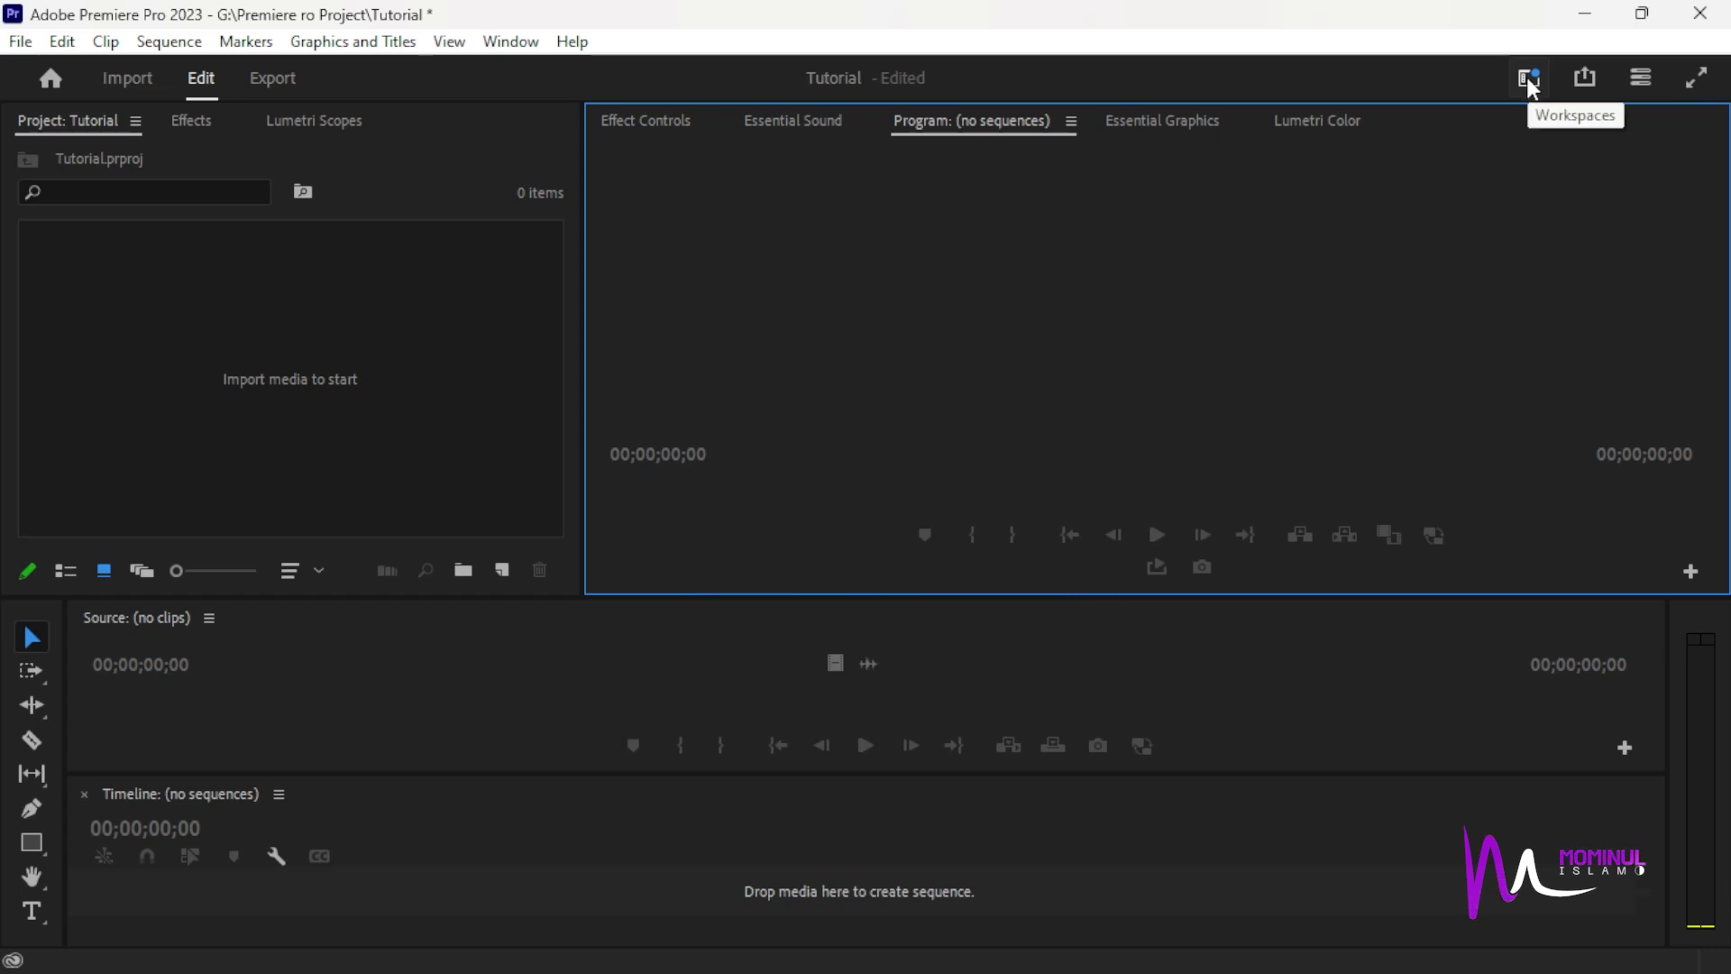
Reset the Learning workspace to its saved layout.
{"action": "left_click", "coordinate": [510, 42]}
{"action": "mouse_move", "coordinate": [692, 61]}
{"action": "left_click", "coordinate": [1458, 176]}
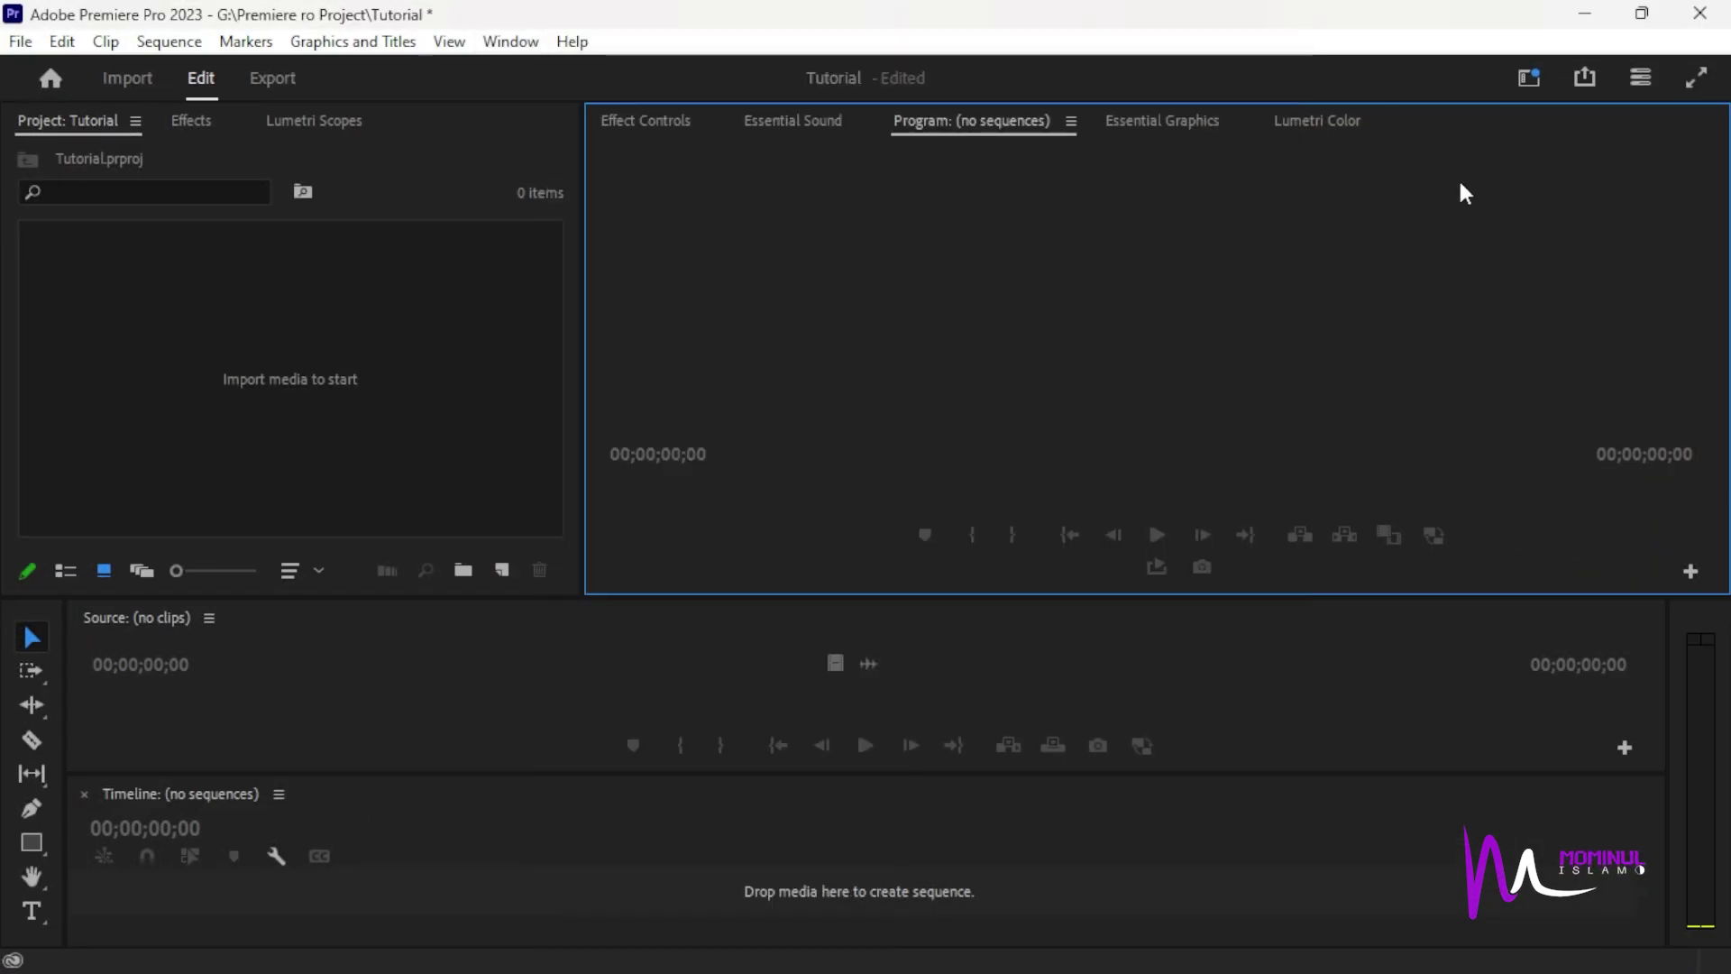
{"action": "left_click", "coordinate": [1530, 78]}
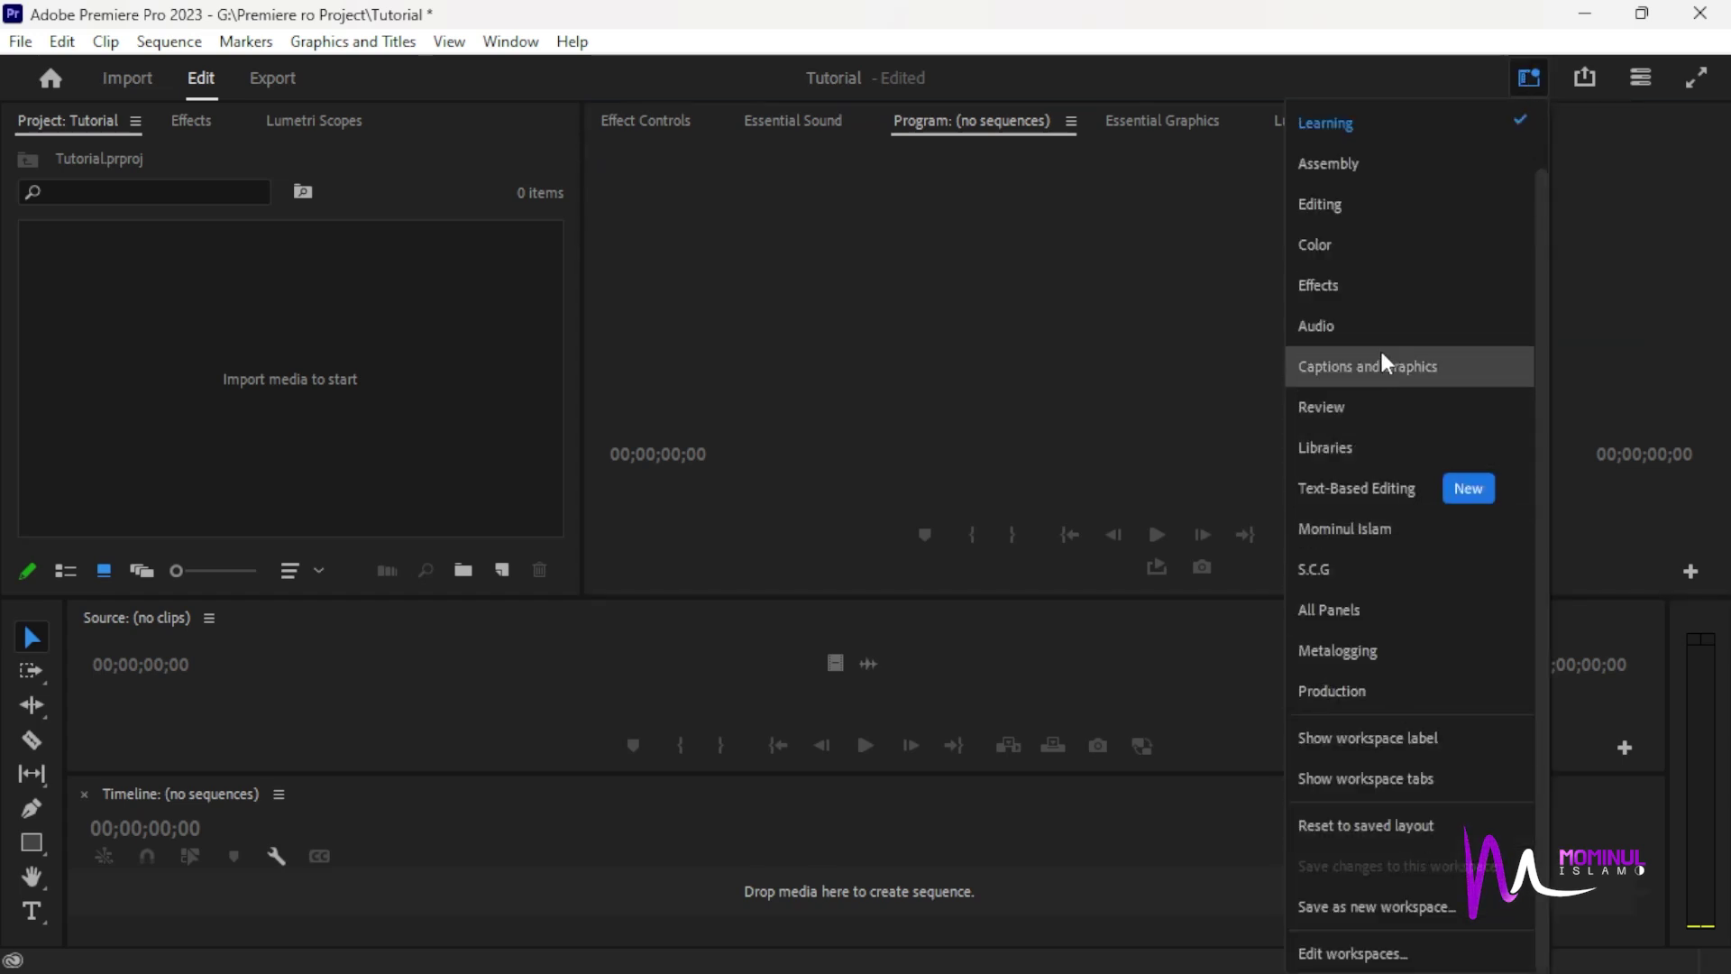
{"action": "left_click", "coordinate": [1346, 826]}
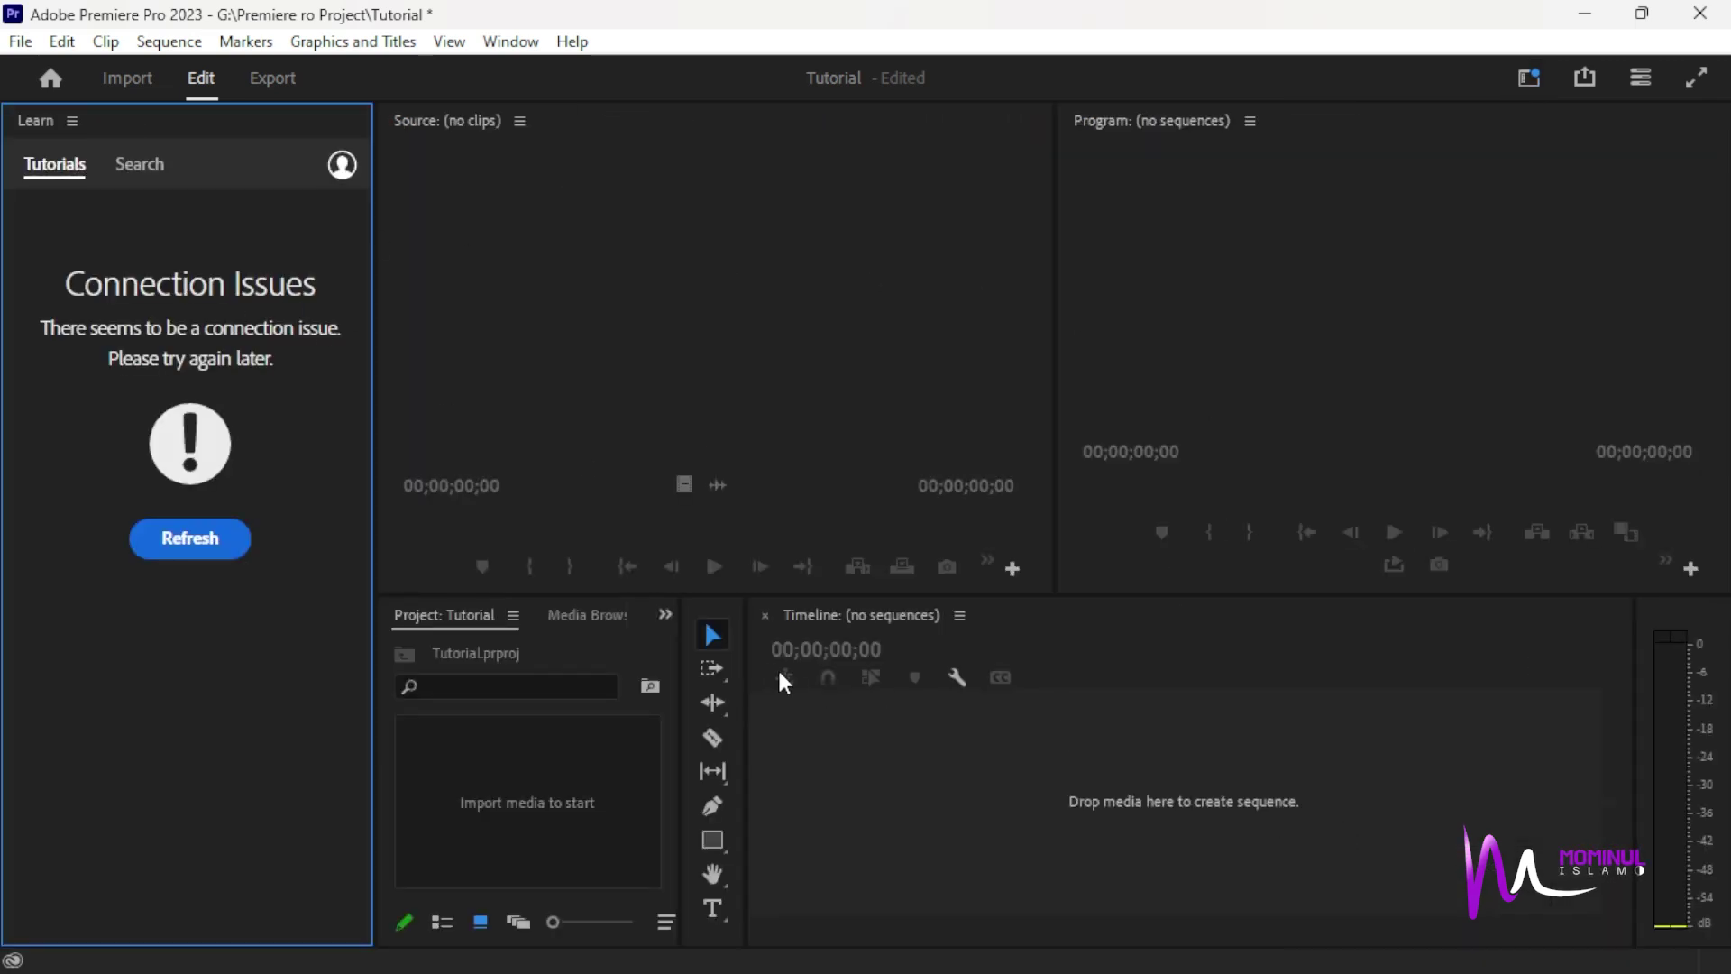